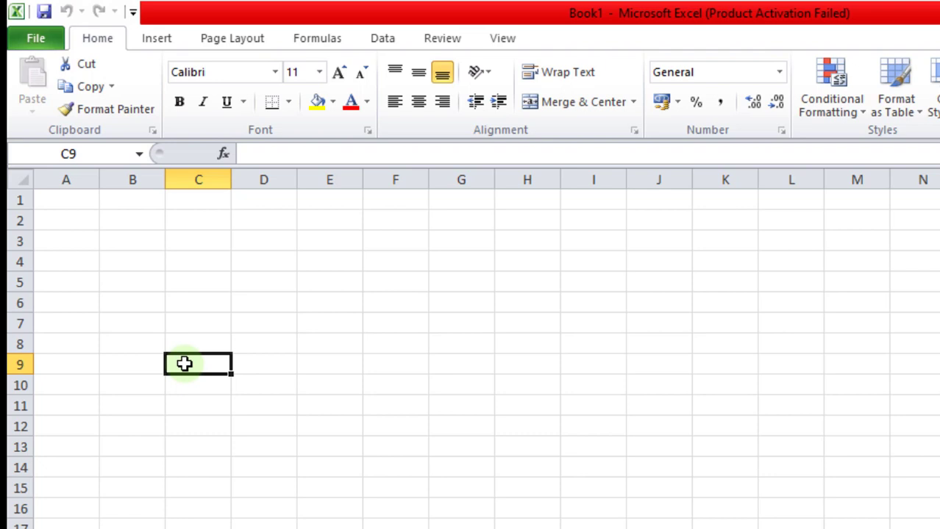
pyautogui.click(482, 325)
pyautogui.click(122, 345)
pyautogui.click(381, 377)
pyautogui.click(302, 306)
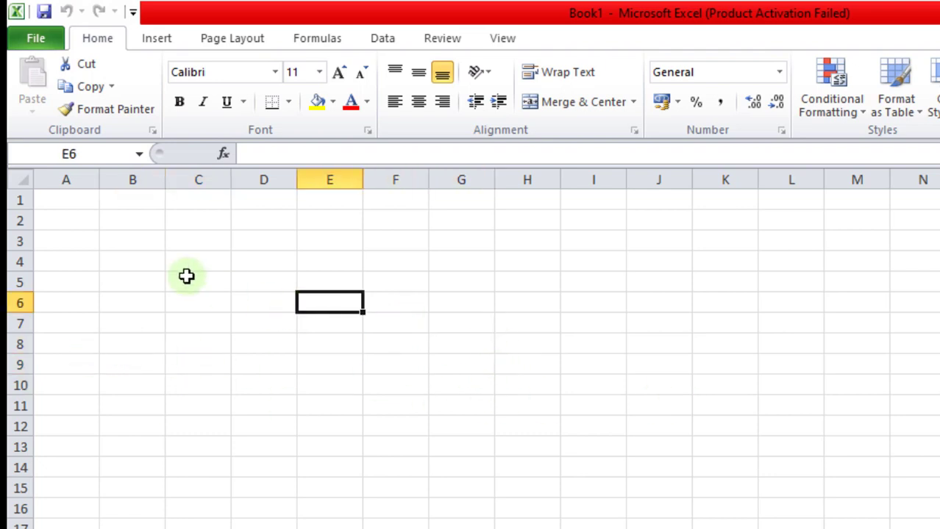
# Enter the column headings RN, NAME and CLASS in cells A2, B2 and C2.
pyautogui.click(77, 224)
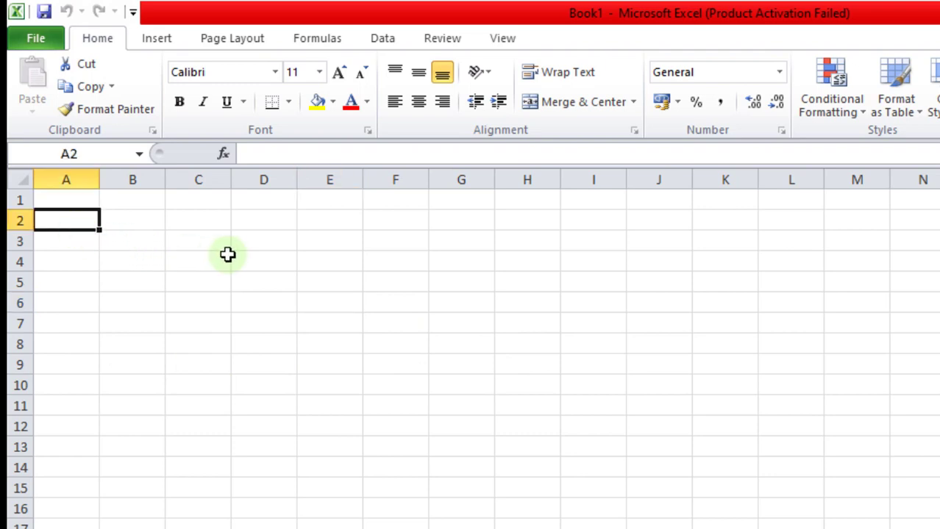
pyautogui.write('RN')
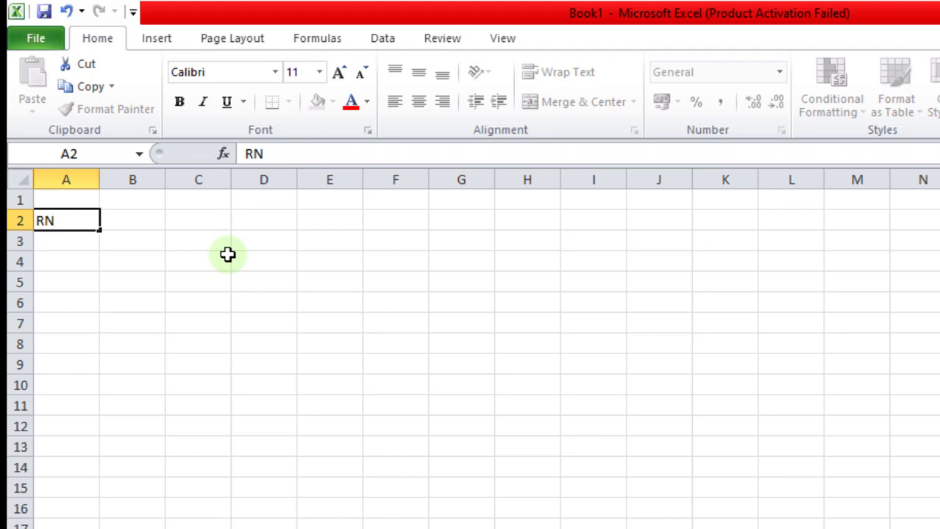
pyautogui.press('Tab')
pyautogui.write('NAME')
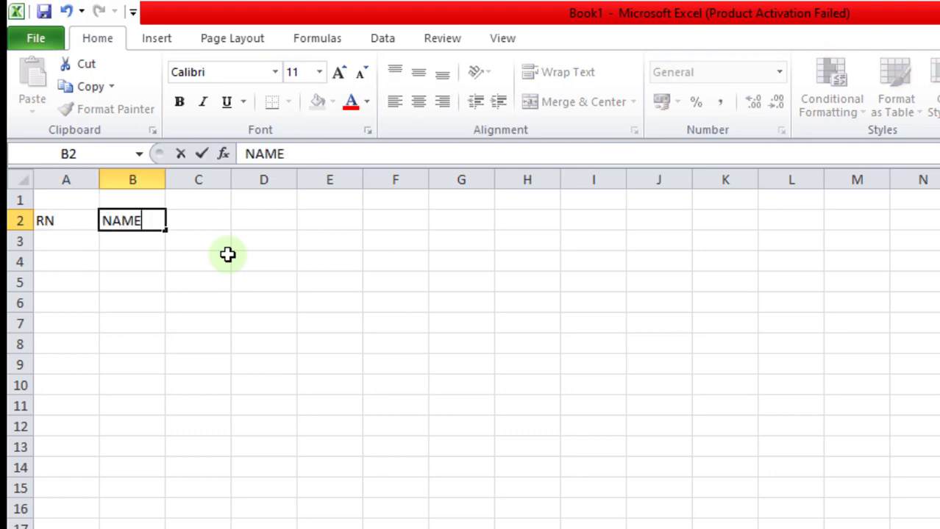
pyautogui.press('Tab')
pyautogui.write('CLASS')
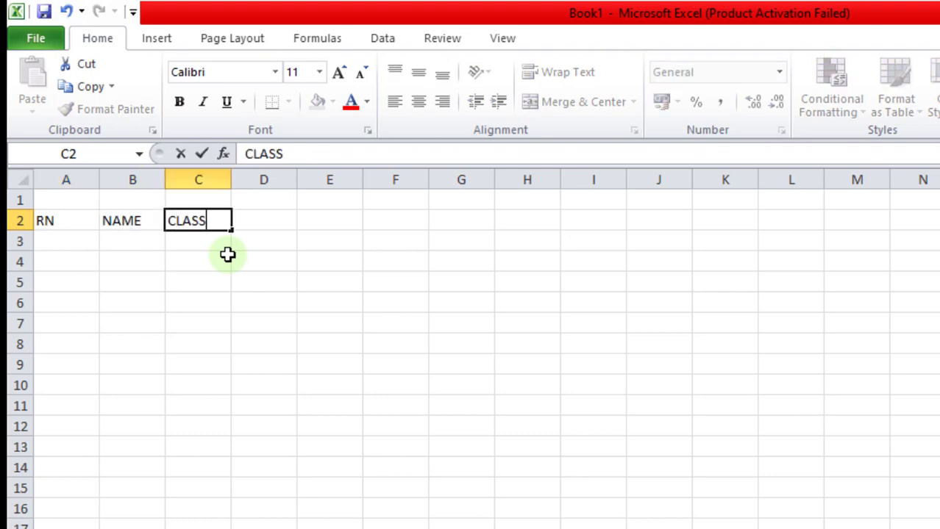
pyautogui.press('Tab')
pyautogui.write('MAX ')
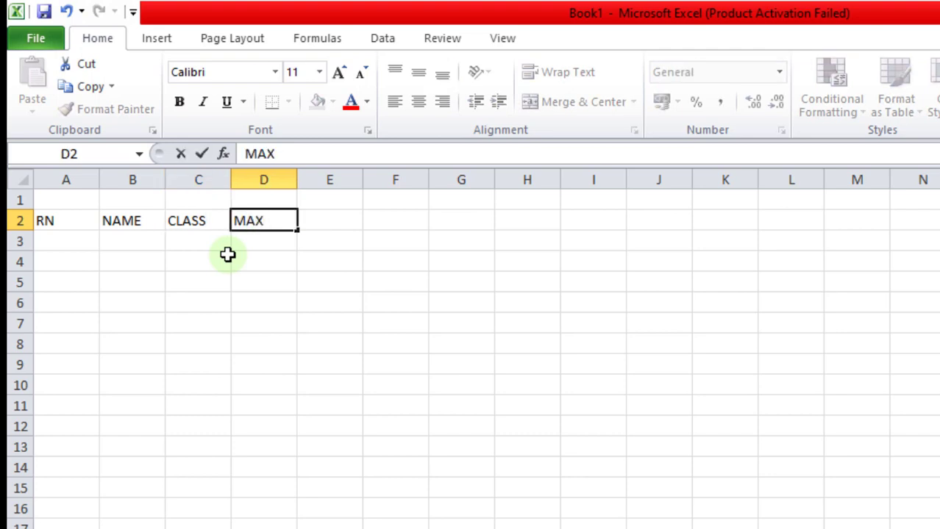
pyautogui.write('MARKS')
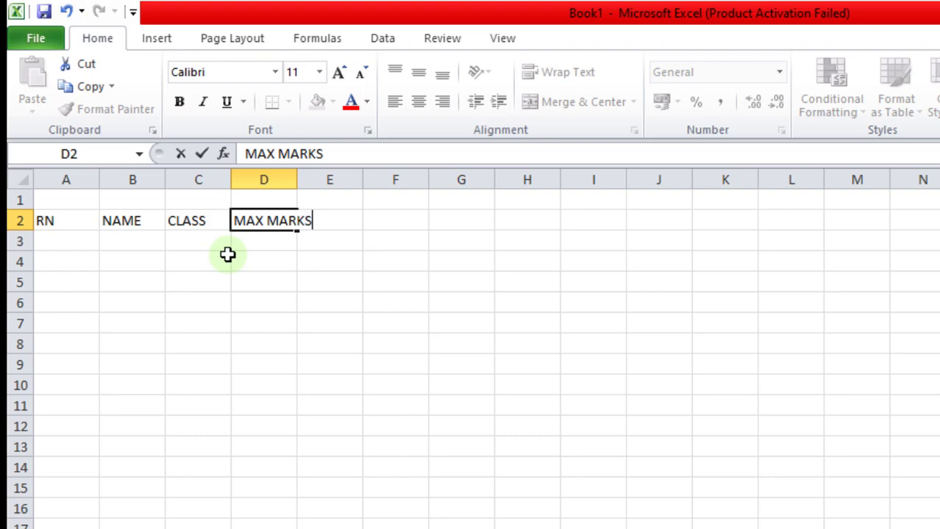
pyautogui.press('Tab')
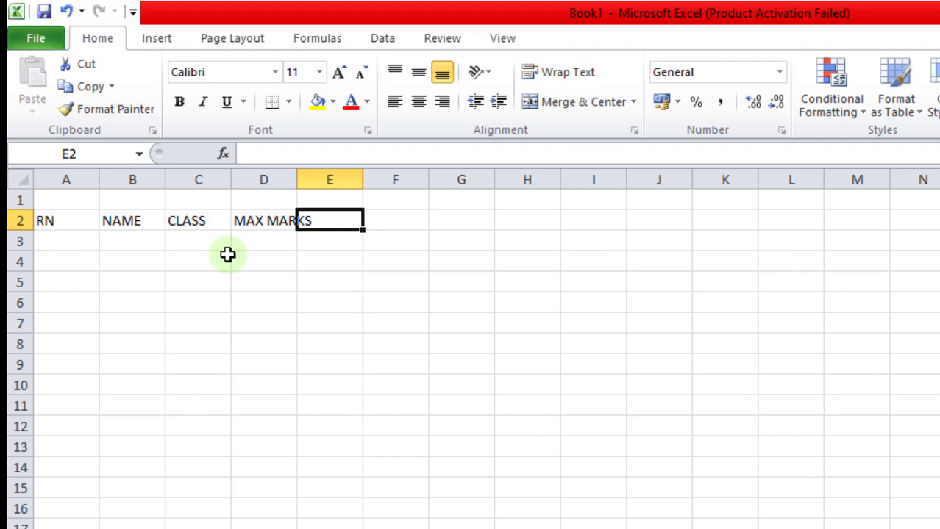
pyautogui.press('Left')
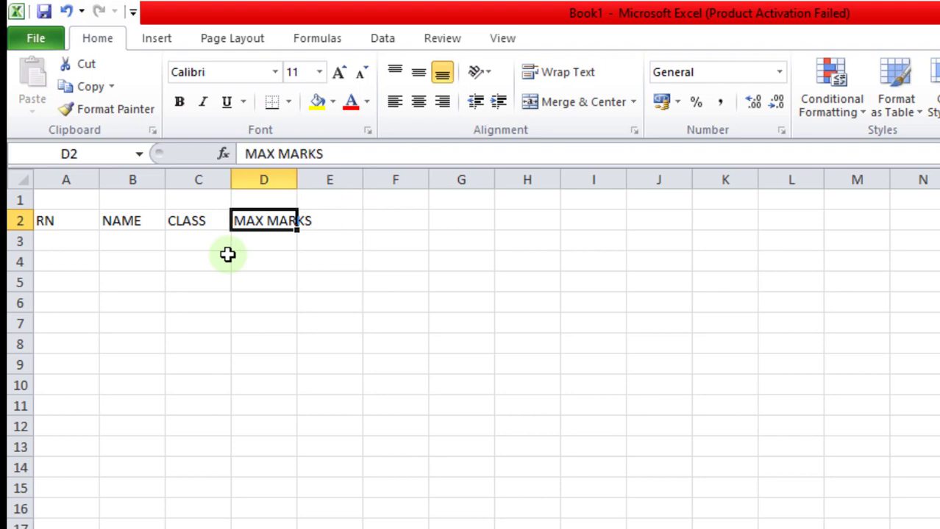
# Enter the heading TEST MARS in cell D2 and the heading RESULT in cell E2.
pyautogui.write('TES')
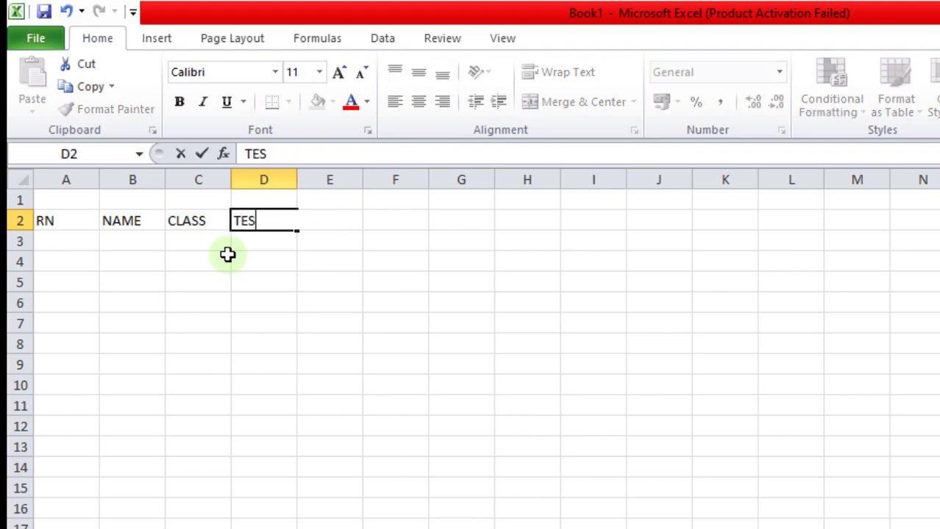
pyautogui.write('T MARS')
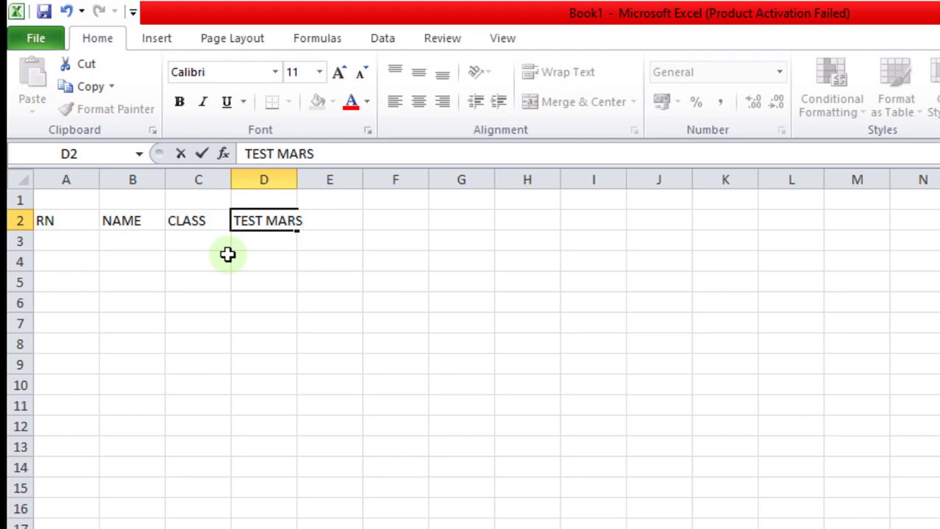
pyautogui.press('Return')
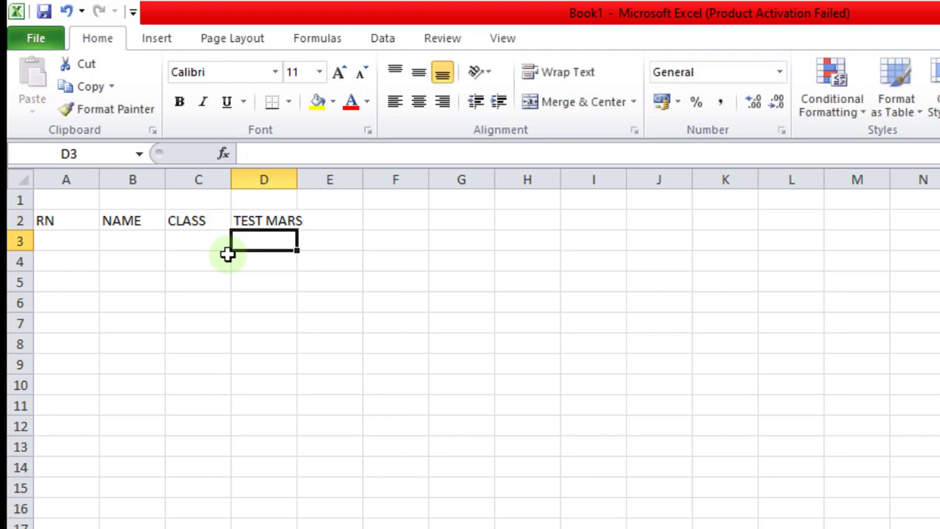
pyautogui.press('Right')
pyautogui.press('Up')
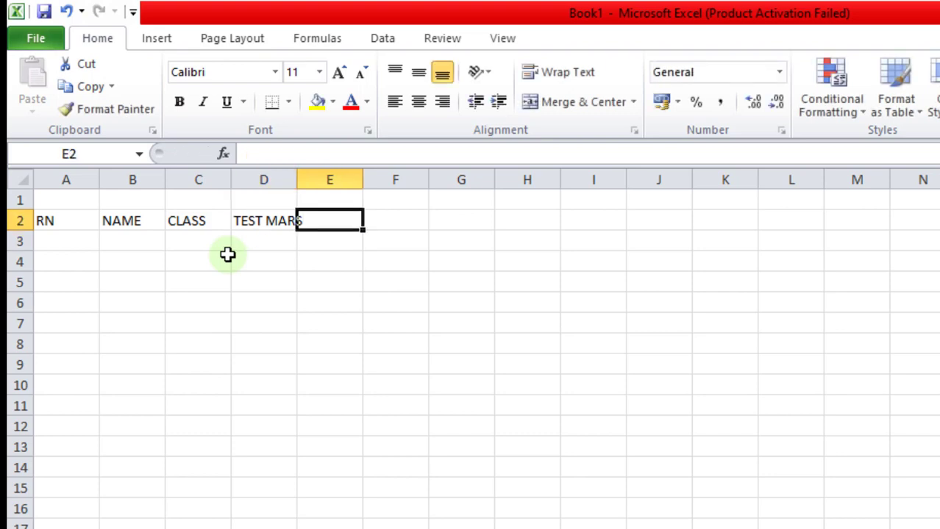
pyautogui.write('RESULT')
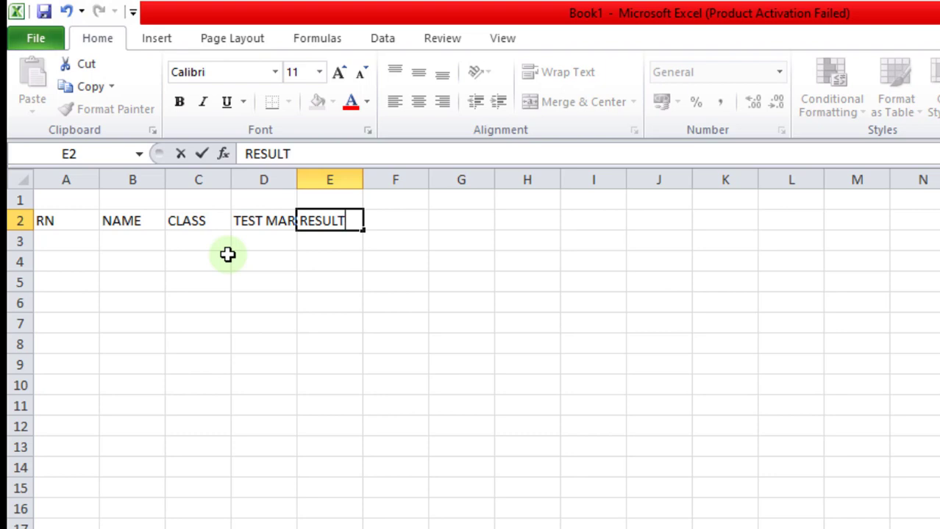
pyautogui.press('Return')
# Enter A001 in cell A3 under RN and fill the series down to A011 in cell A13.
pyautogui.press('Left')
pyautogui.press('Left')
pyautogui.press('Left')
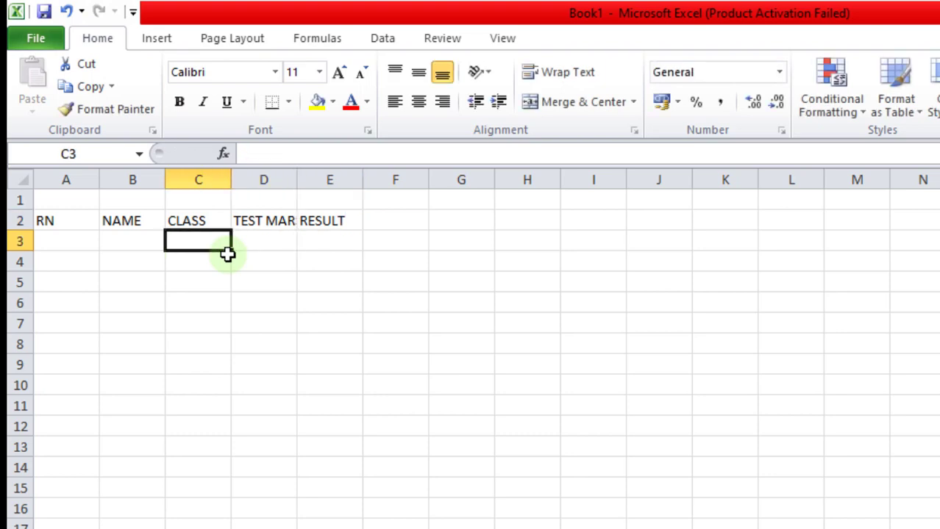
pyautogui.press('Left')
pyautogui.write('A')
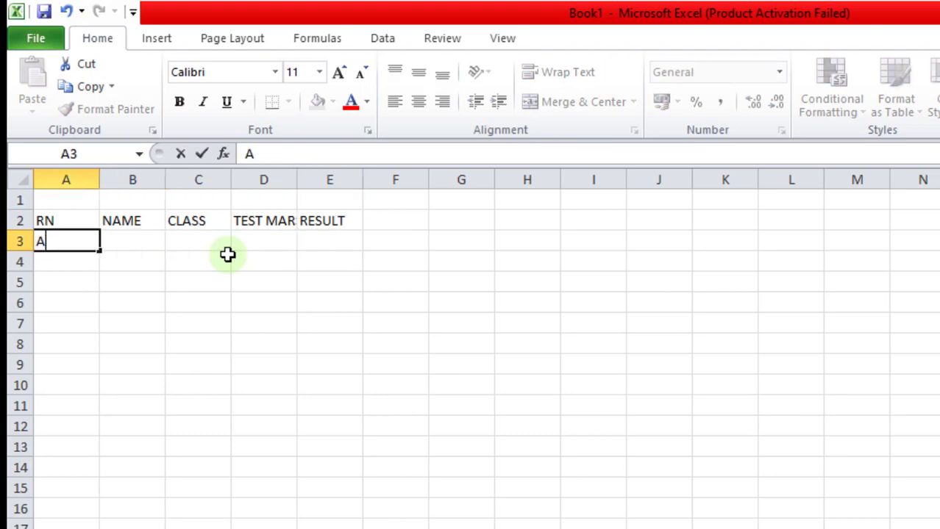
pyautogui.write('001')
pyautogui.press('Return')
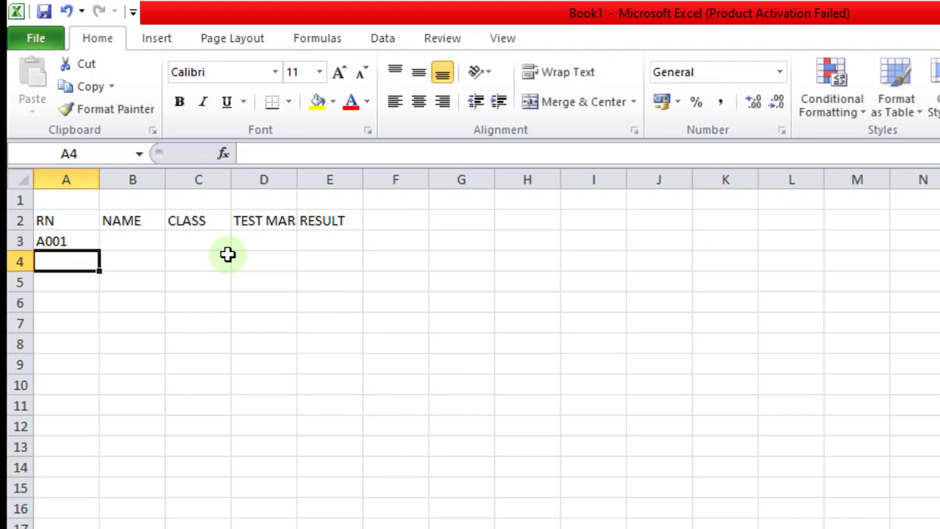
pyautogui.click(63, 243)
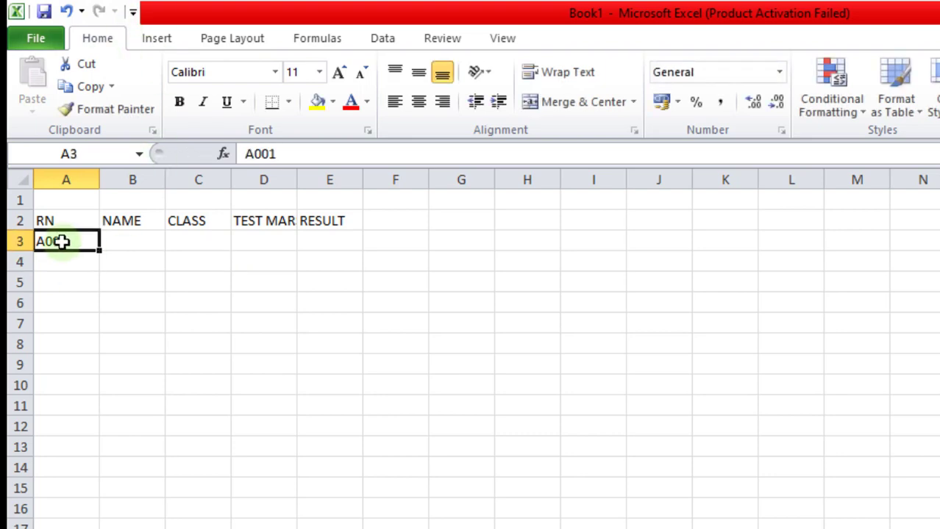
pyautogui.moveTo(98, 253); pyautogui.dragTo(92, 460)
pyautogui.click(180, 407)
# Enter the first five students' first names in the NAME column, cells B3 to B7.
pyautogui.click(116, 242)
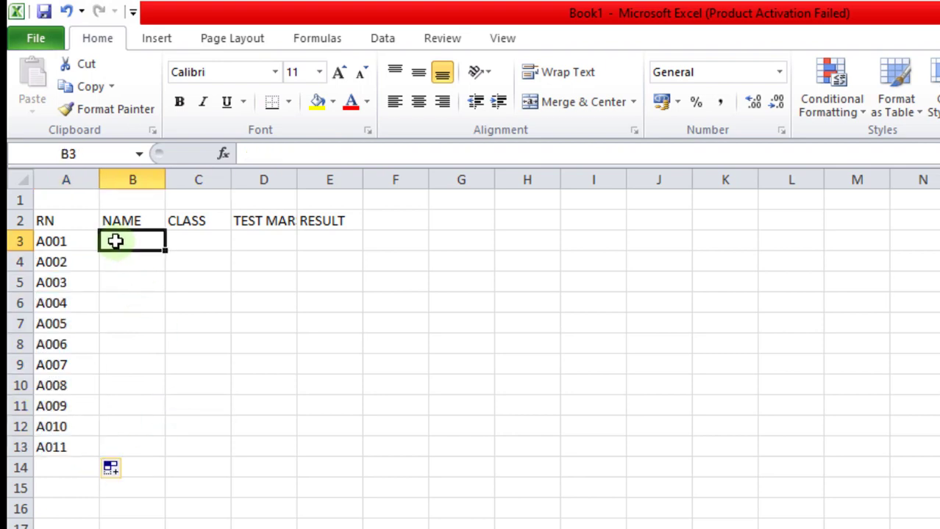
pyautogui.write('ARUN')
pyautogui.press('Return')
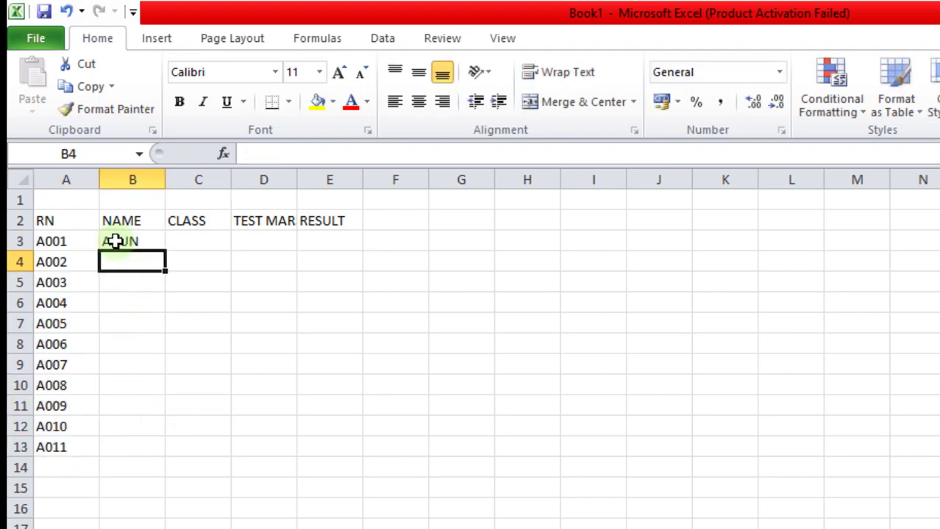
pyautogui.write('VARUN')
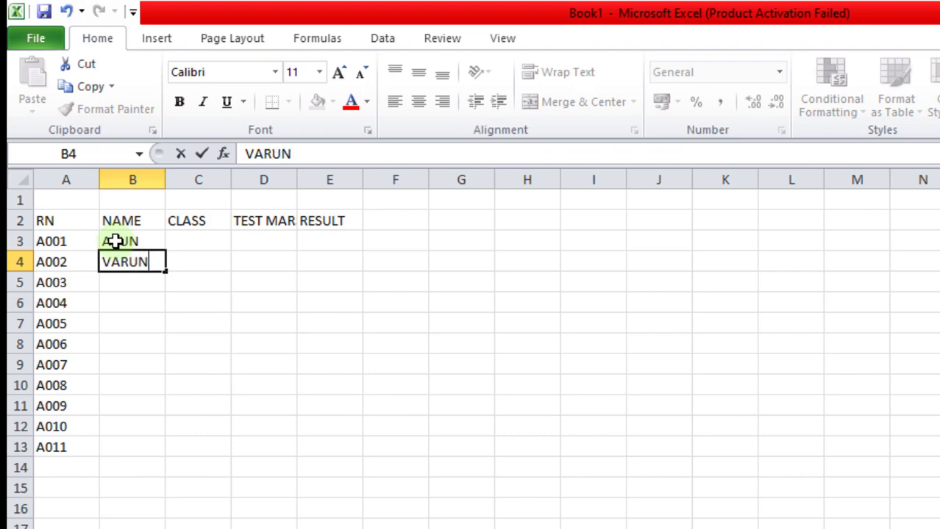
pyautogui.press('Return')
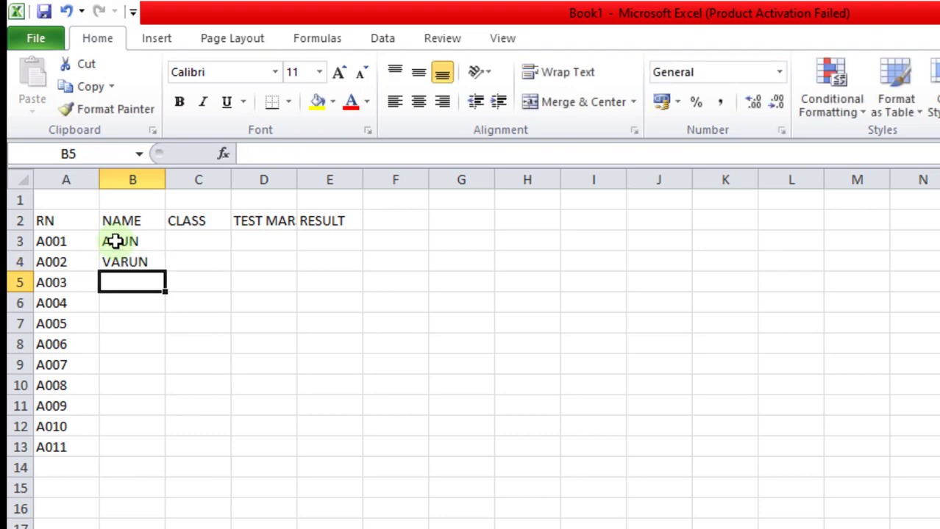
pyautogui.write('TARUN')
pyautogui.press('Return')
pyautogui.write('SARUN')
pyautogui.press('Return')
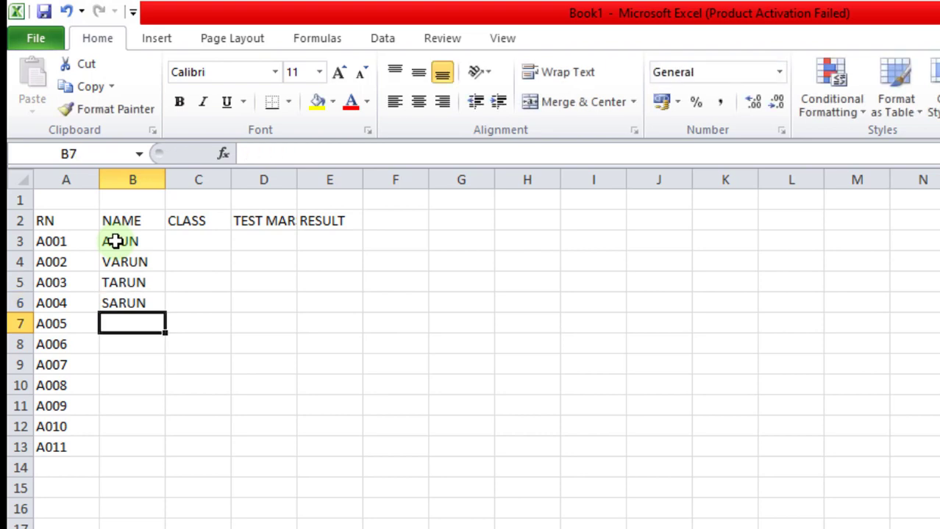
pyautogui.write('KARU')
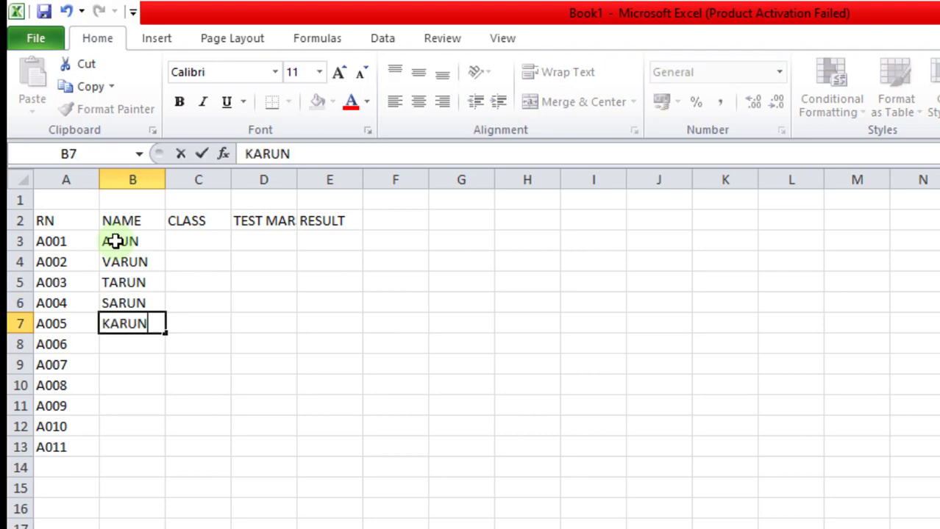
pyautogui.write('N')
pyautogui.press('Return')
# Enter the remaining six students' first names in the NAME column, cells B8 to B13.
pyautogui.write('REENA')
pyautogui.press('Return')
pyautogui.write('MEENA')
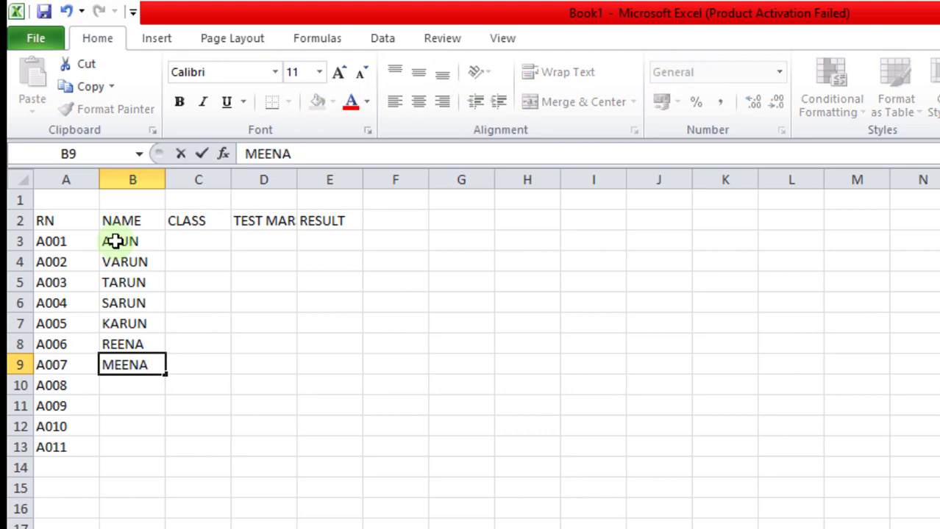
pyautogui.press('Return')
pyautogui.write('TEENA')
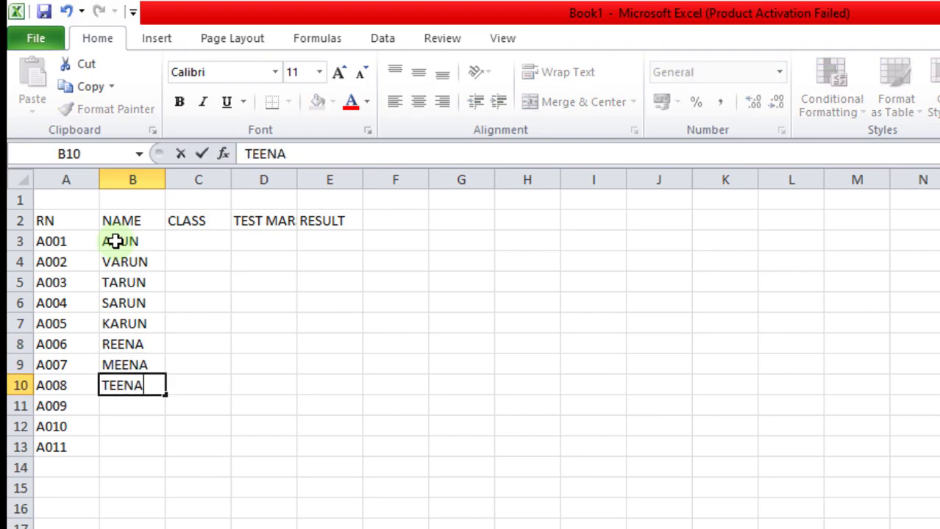
pyautogui.press('Return')
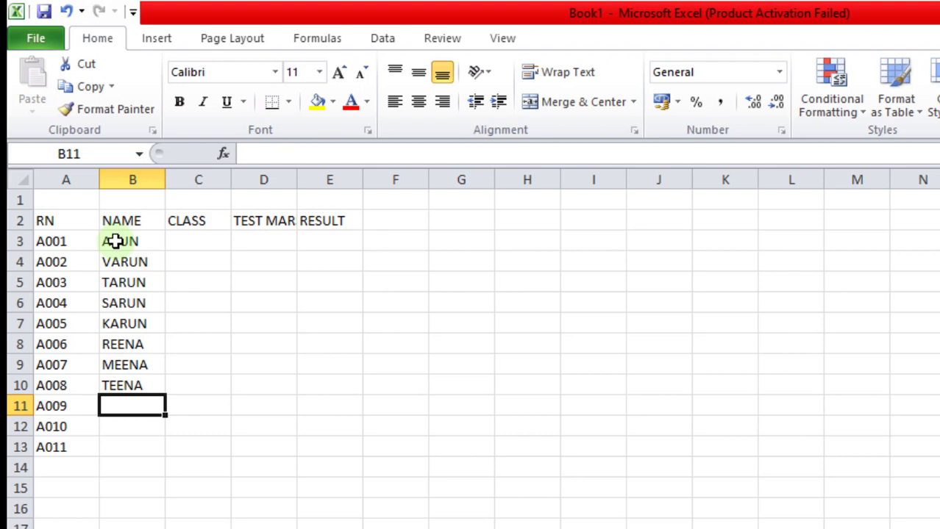
pyautogui.write('RO')
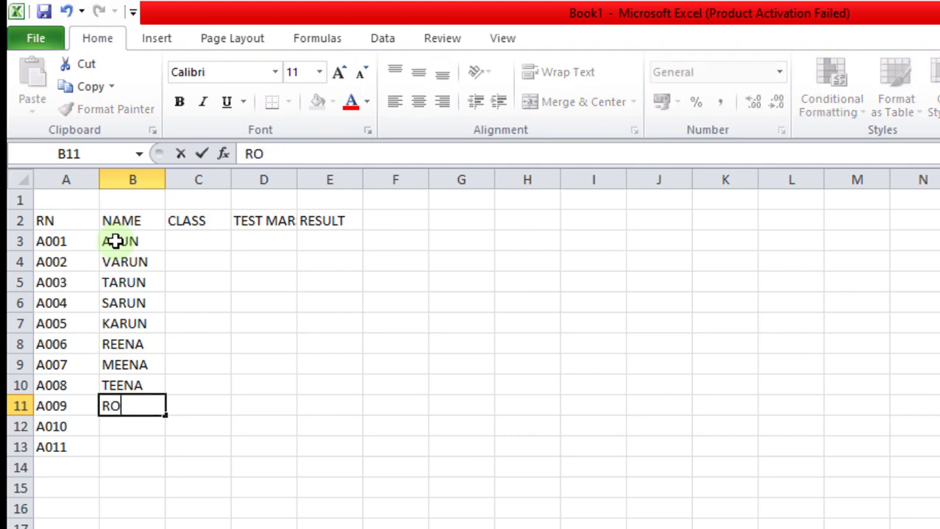
pyautogui.write('HAN')
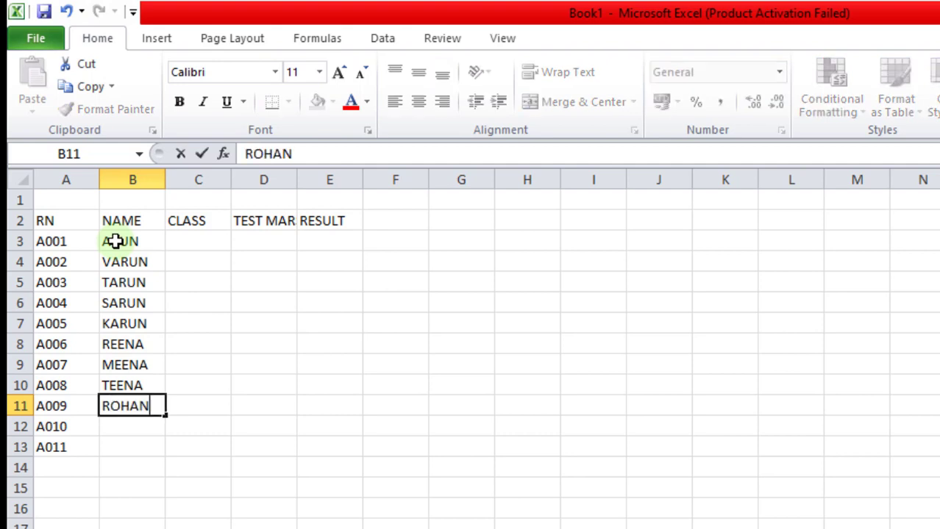
pyautogui.press('Return')
pyautogui.write('MO')
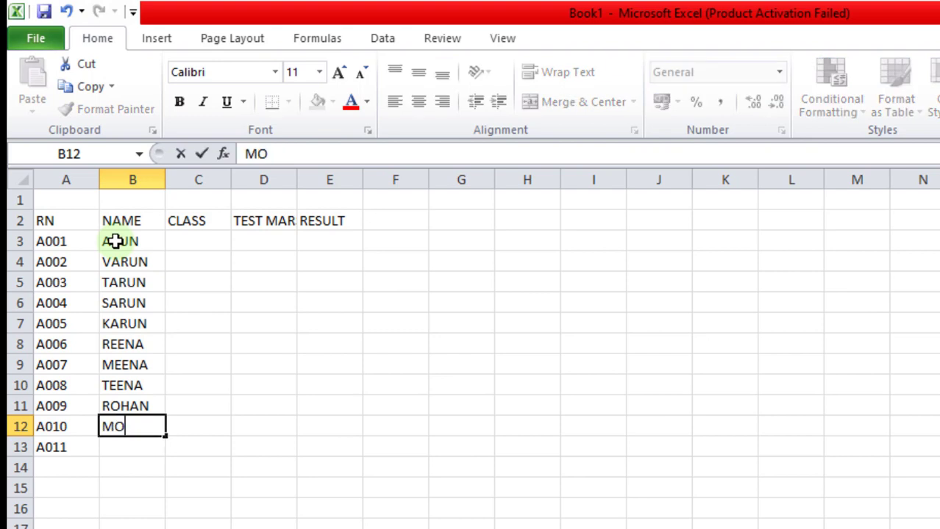
pyautogui.write('HAN')
pyautogui.press('Return')
pyautogui.write('SOHAN')
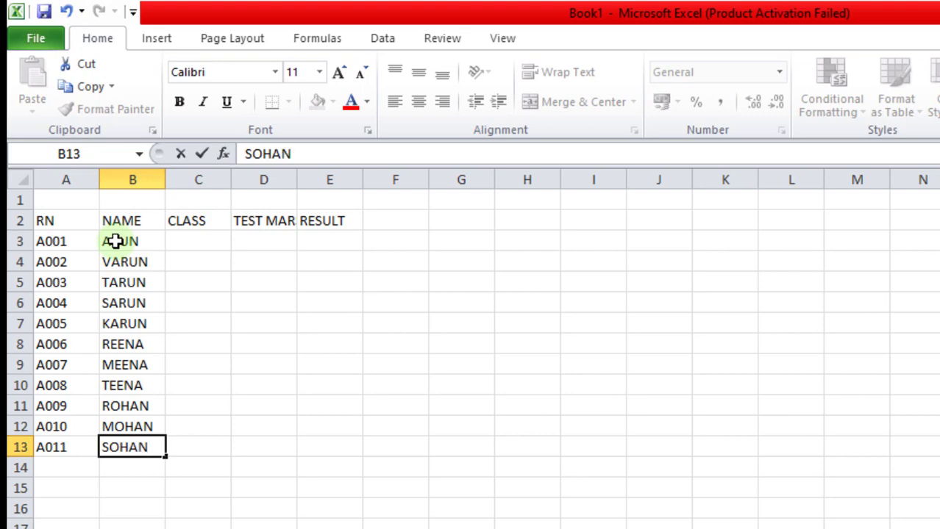
pyautogui.press('Tab')
# Enter 10TH in cell C3 under CLASS and copy it down to cell C13.
pyautogui.press('Up')
pyautogui.press('Up')
pyautogui.press('Up')
pyautogui.press('Up')
pyautogui.press('Up')
pyautogui.press('Up')
pyautogui.press('Up')
pyautogui.press('Up')
pyautogui.press('Up')
pyautogui.press('Up')
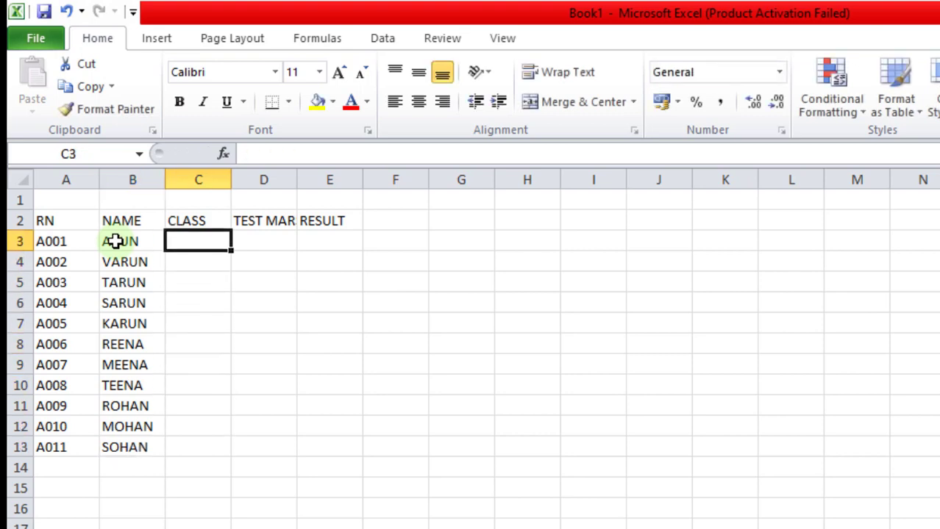
pyautogui.write('10')
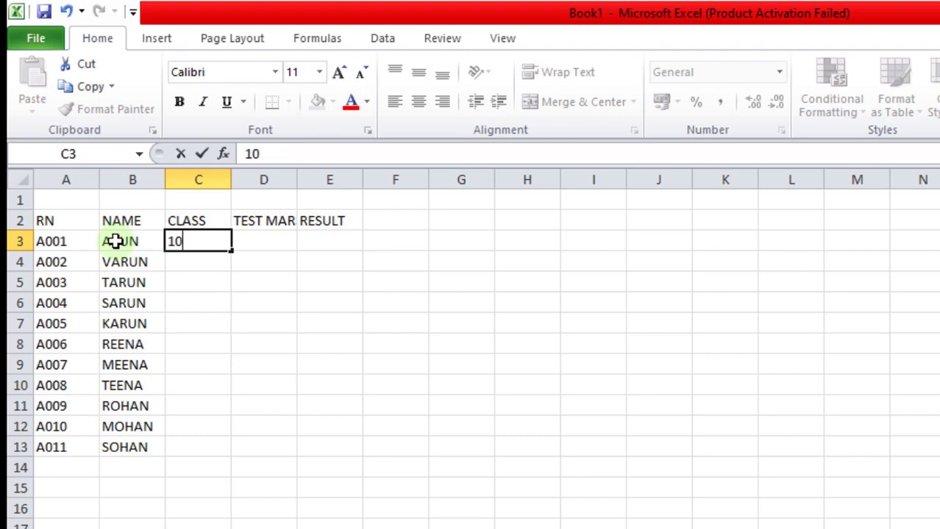
pyautogui.write('TH')
pyautogui.press('Return')
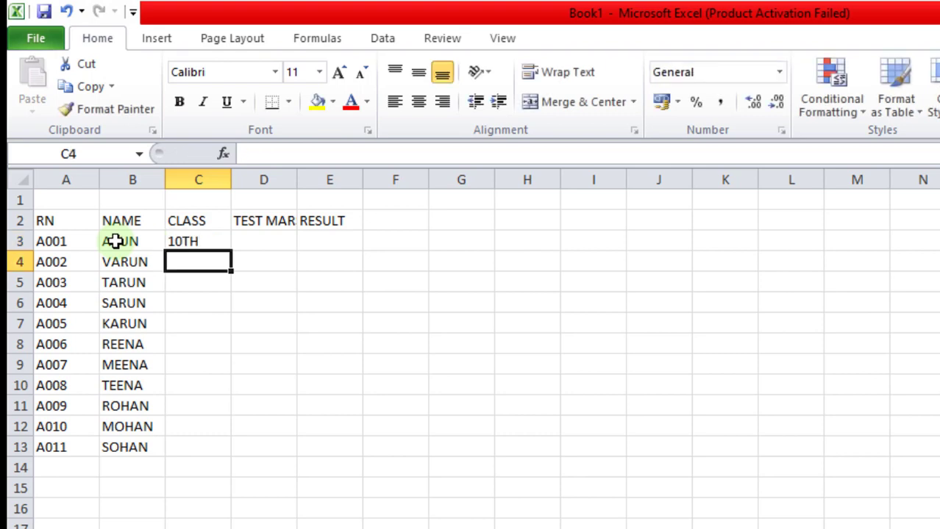
pyautogui.click(191, 239)
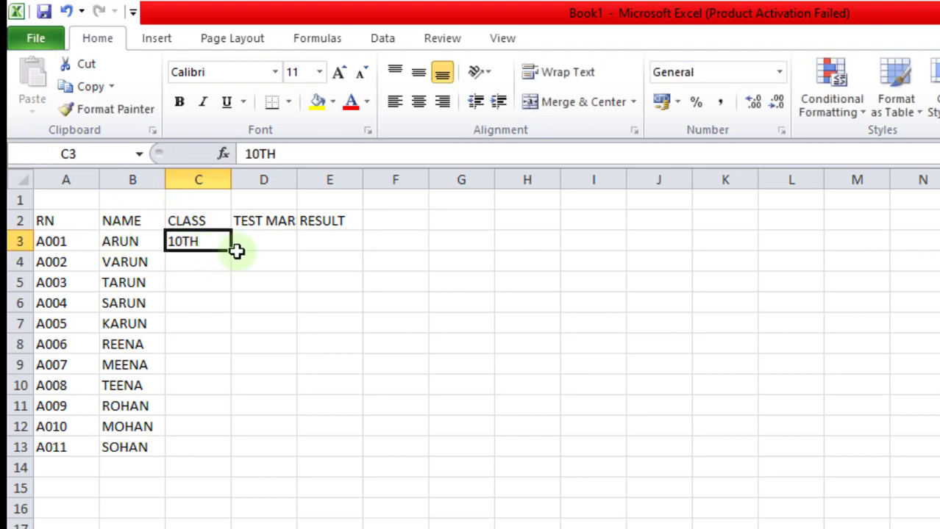
pyautogui.moveTo(233, 253); pyautogui.dragTo(236, 450)
pyautogui.click(274, 382)
# Auto-fit the width of column D to its TEST MARS heading.
pyautogui.click(262, 239)
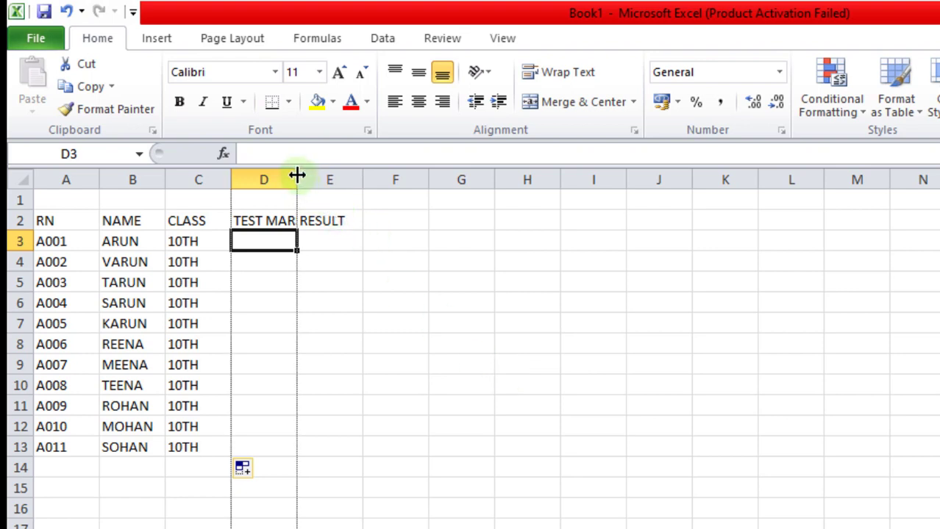
pyautogui.doubleClick(297, 175)
pyautogui.click(294, 283)
# Enter the test marks 88, 45, 55, 66 and 77 in cells D3 to D7.
pyautogui.click(280, 247)
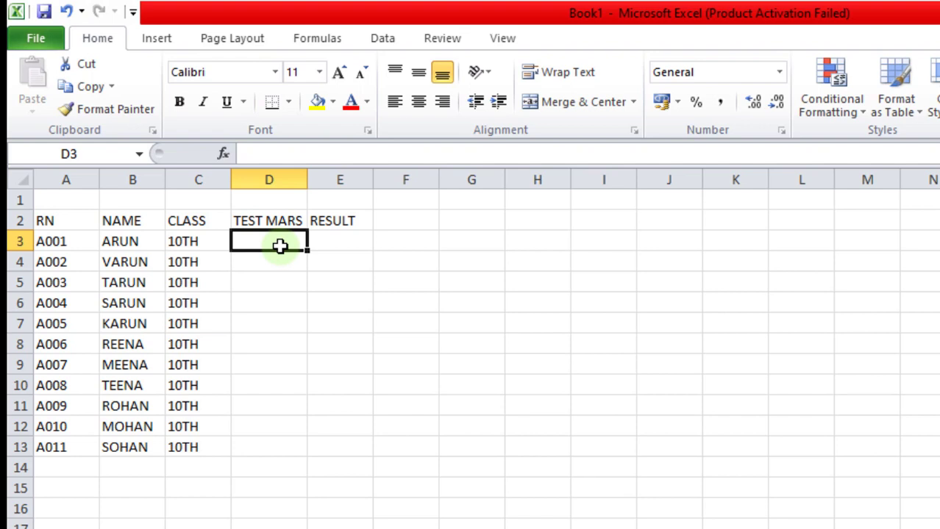
pyautogui.write('88')
pyautogui.press('Return')
pyautogui.write('45')
pyautogui.press('Return')
pyautogui.write('55')
pyautogui.press('Return')
pyautogui.write('66')
pyautogui.press('Return')
pyautogui.write('77')
pyautogui.press('Return')
# Enter the test marks 88, 99, 34, 45, 56 and 66 in cells D8 to D13.
pyautogui.write('88')
pyautogui.press('Return')
pyautogui.write('99')
pyautogui.press('Return')
pyautogui.write('34')
pyautogui.press('Return')
pyautogui.write('45')
pyautogui.press('Return')
pyautogui.write('56')
pyautogui.press('Return')
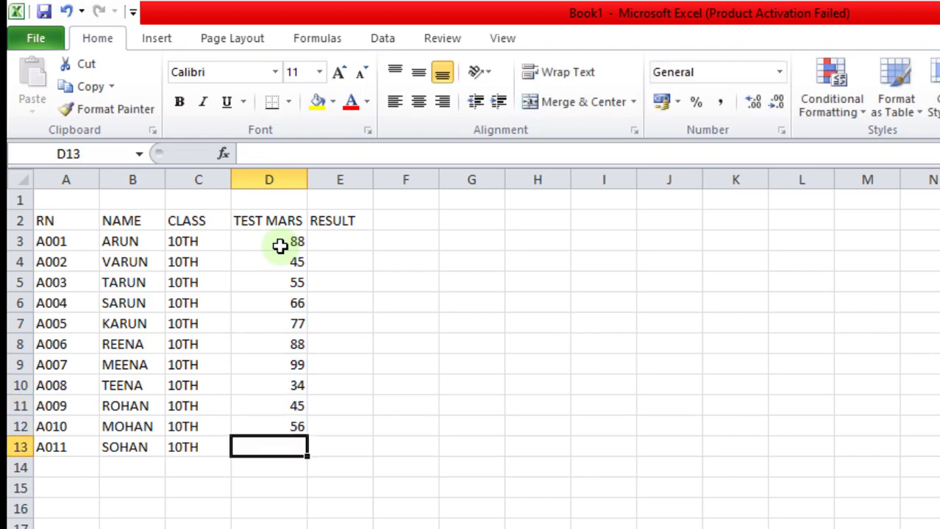
pyautogui.write('66')
pyautogui.press('Return')
pyautogui.click(428, 382)
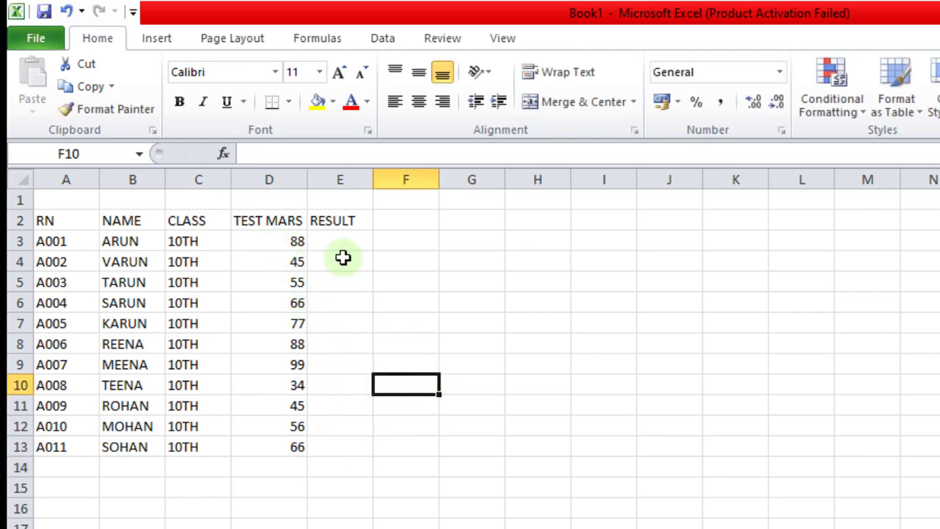
# Make the header row in cells A2 to E2 bold.
pyautogui.click(343, 243)
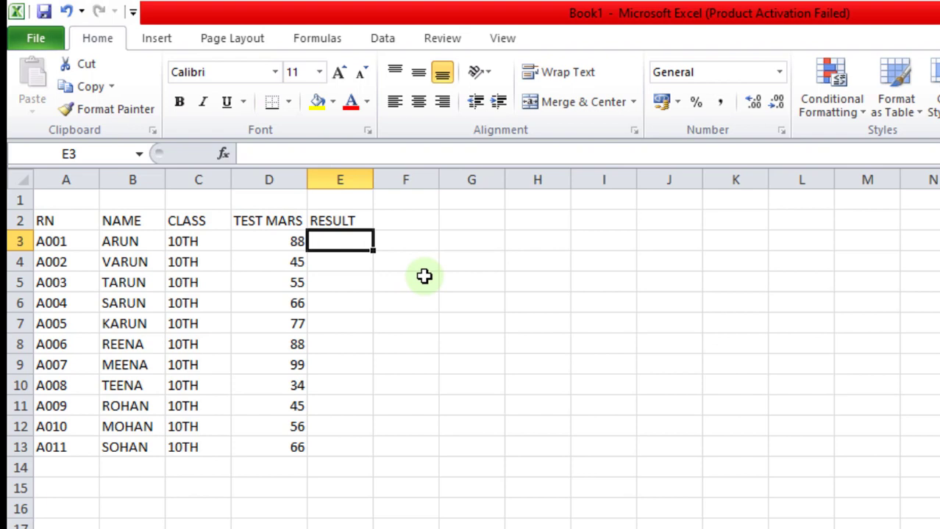
pyautogui.moveTo(76, 224); pyautogui.dragTo(326, 226)
pyautogui.click(179, 102)
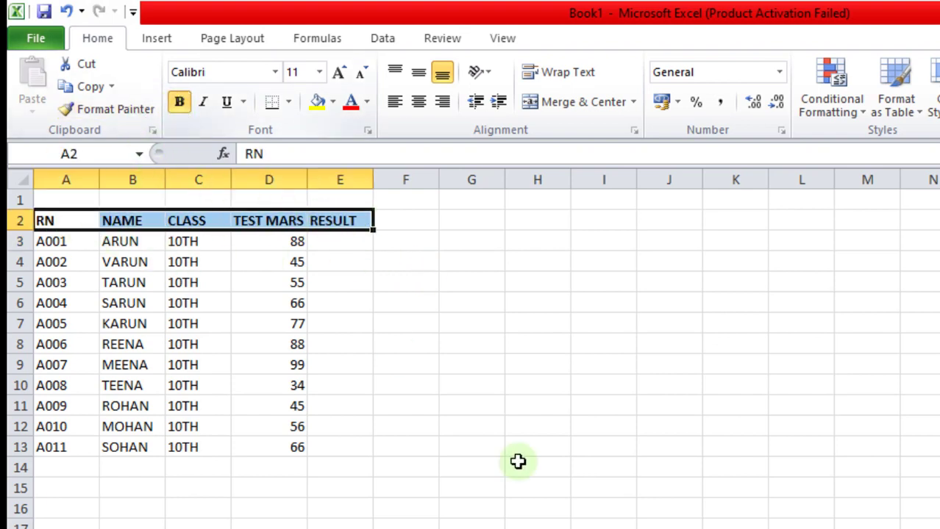
pyautogui.click(669, 528)
# Begin an IF formula in cell E3 under RESULT with the logical test D3>=40.
pyautogui.click(339, 238)
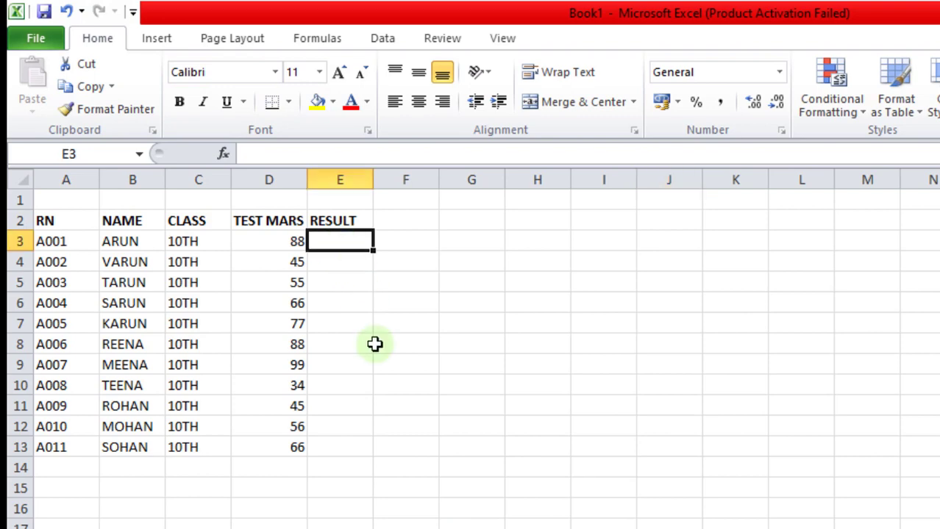
pyautogui.write('=')
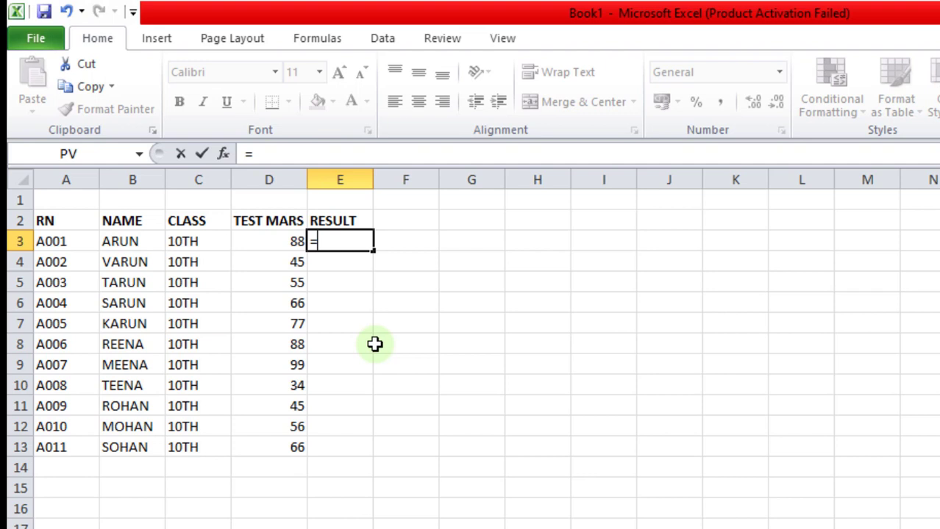
pyautogui.write('IF')
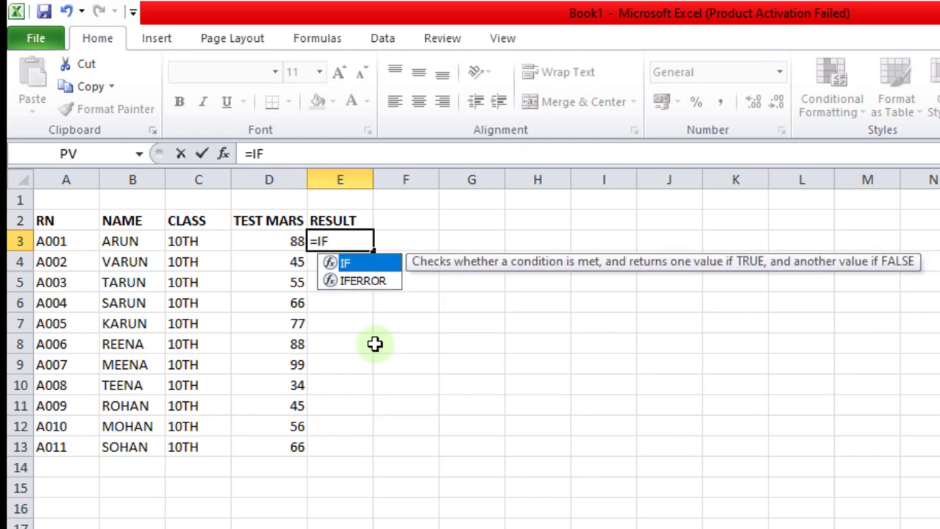
pyautogui.write('(')
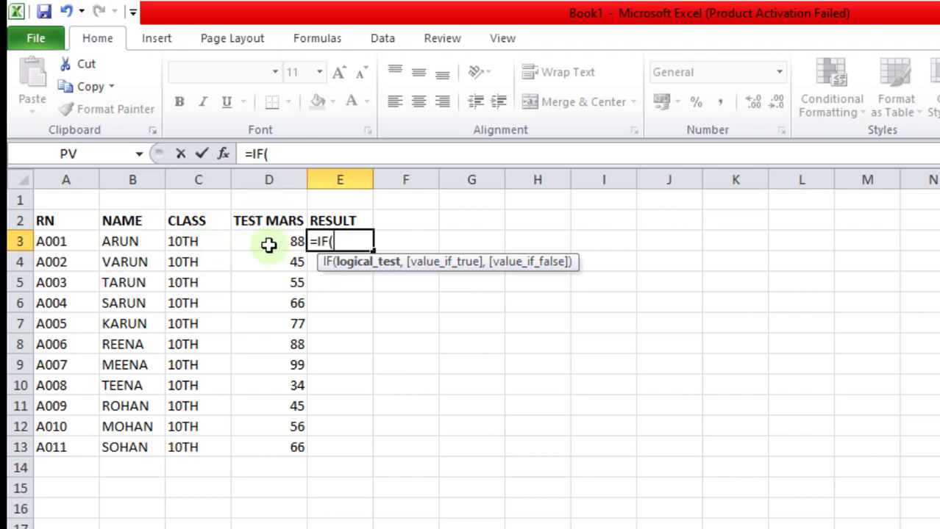
pyautogui.click(268, 243)
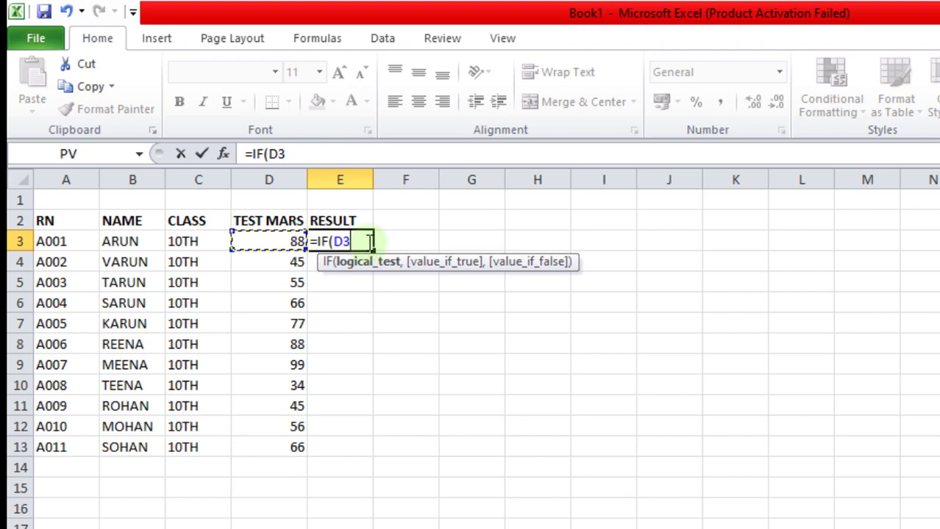
pyautogui.write(',')
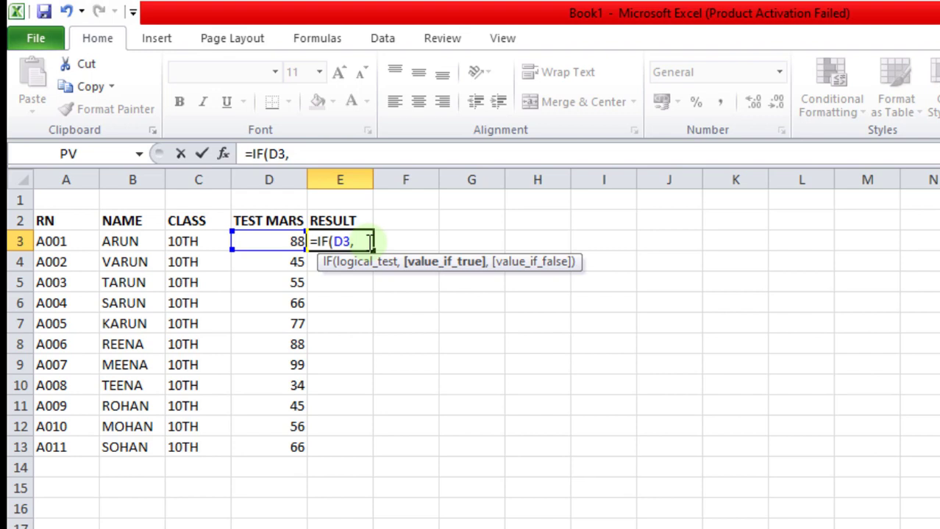
pyautogui.press('BackSpace')
pyautogui.write('>')
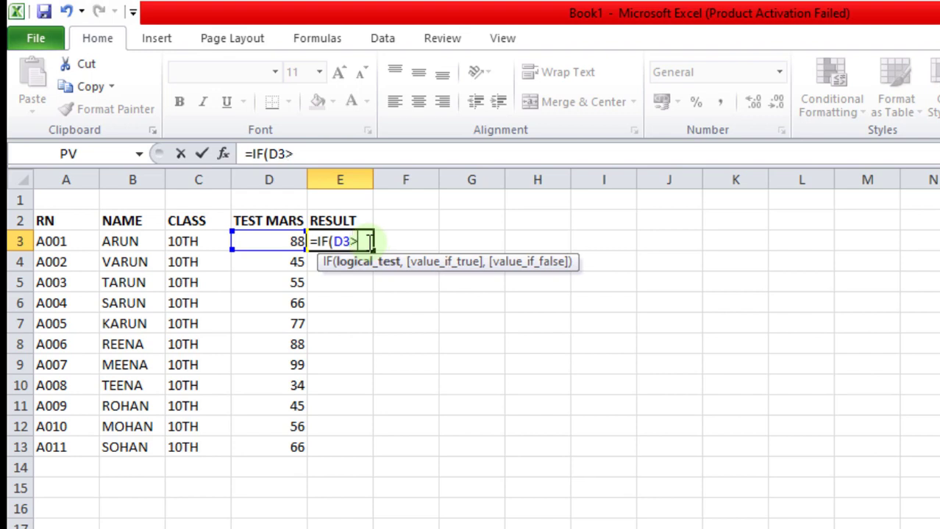
pyautogui.write('=40,"')
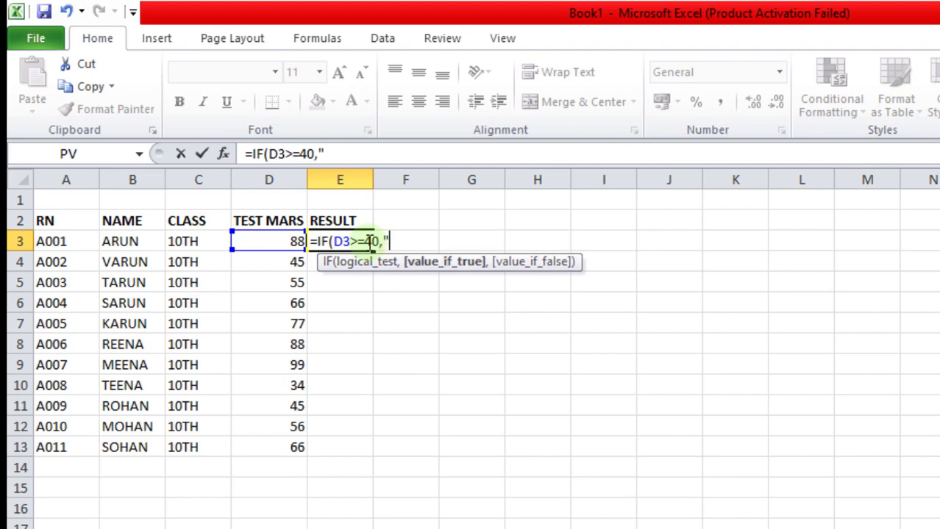
# Complete the IF formula in E3 with "pass" as the true value and "fail" as the false value.
pyautogui.write('p')
pyautogui.press('BackSpace')
pyautogui.write('pass')
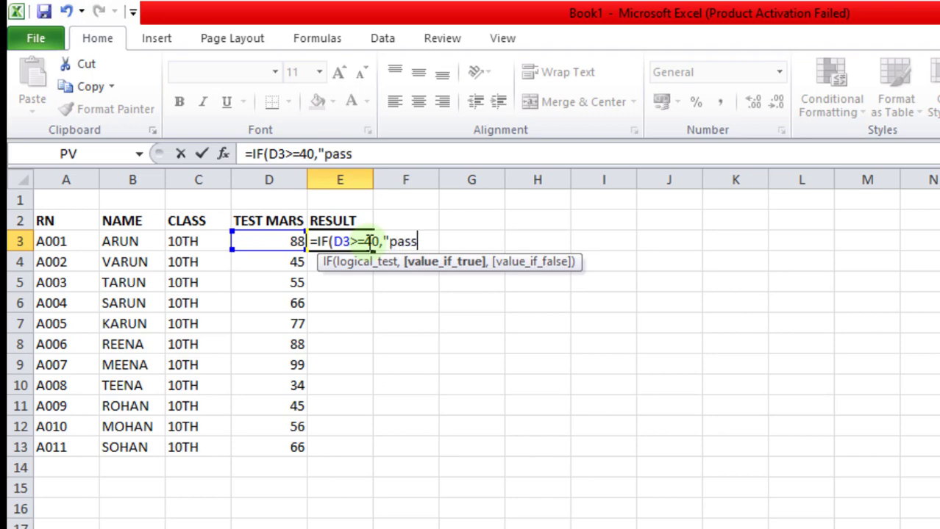
pyautogui.write('"')
pyautogui.write(',"')
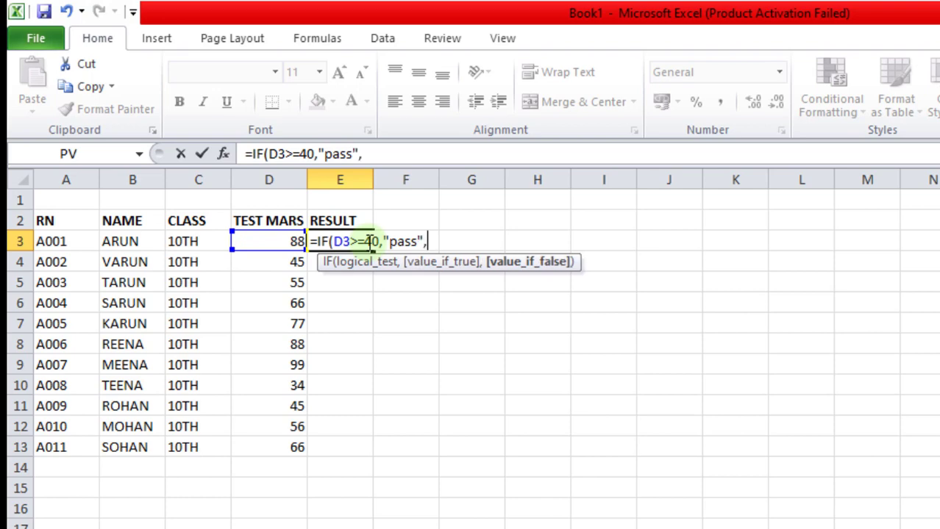
pyautogui.write('fai')
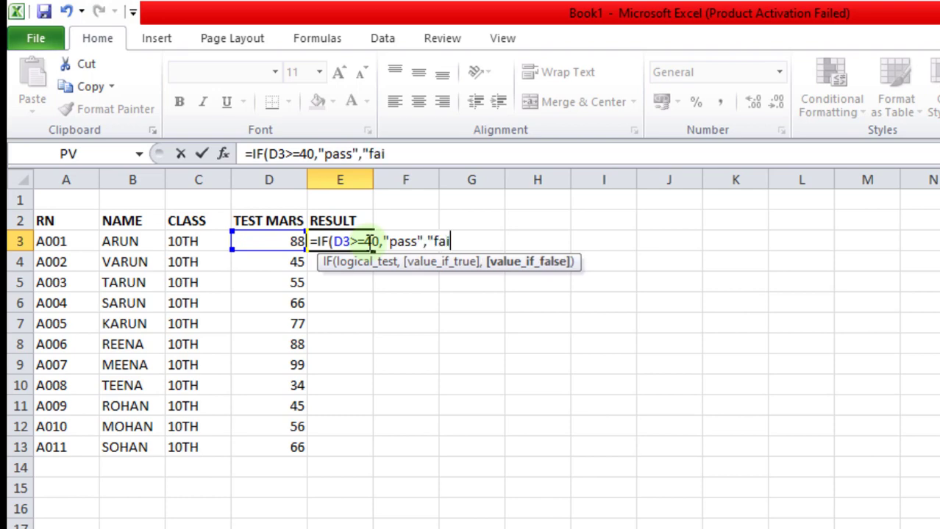
pyautogui.write('l")')
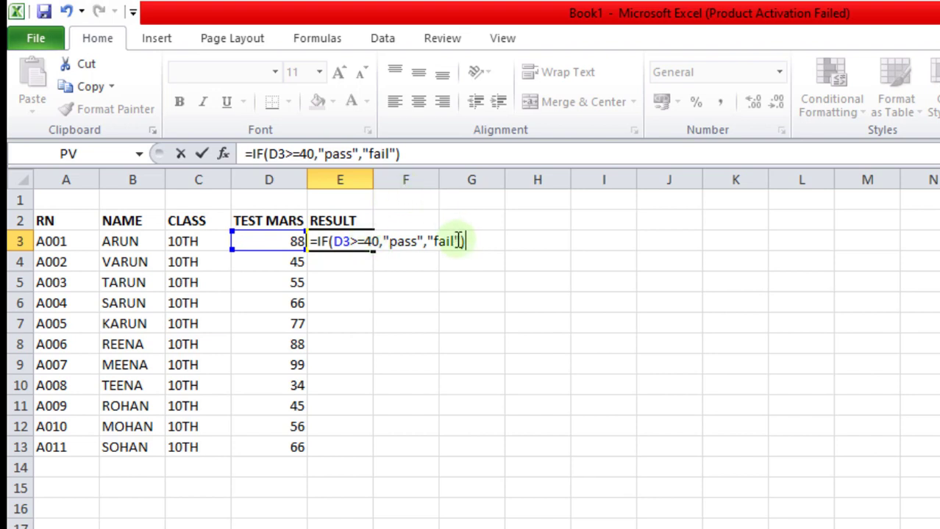
pyautogui.press('Return')
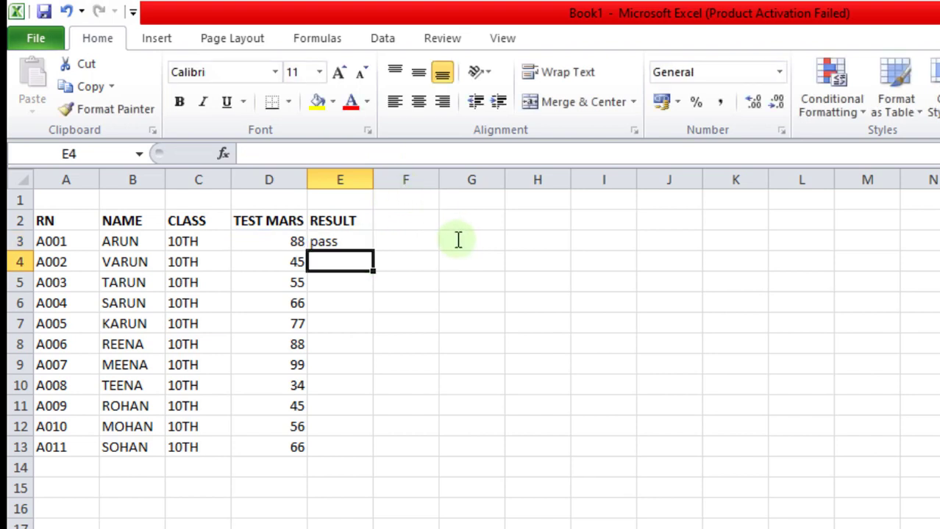
# Copy the IF formula from cell E3 down the RESULT column to cell E13.
pyautogui.click(338, 241)
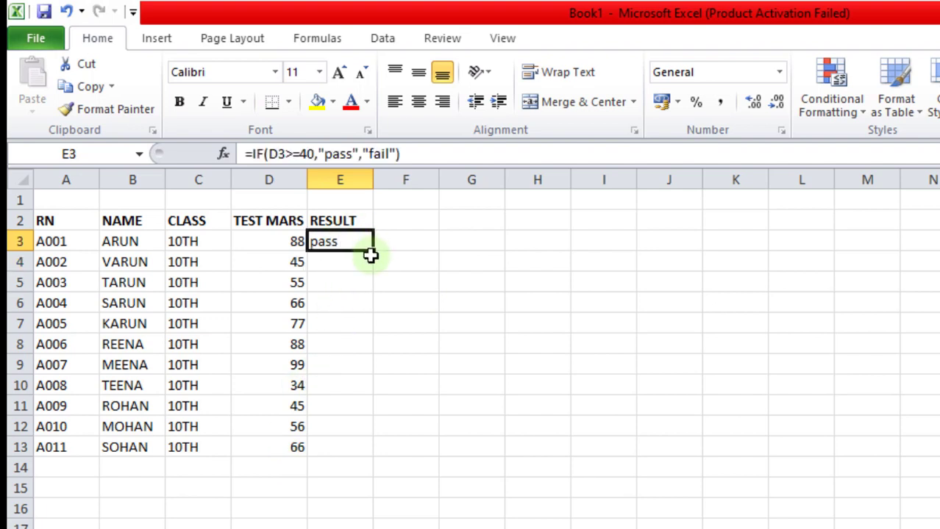
pyautogui.moveTo(374, 250); pyautogui.dragTo(388, 454)
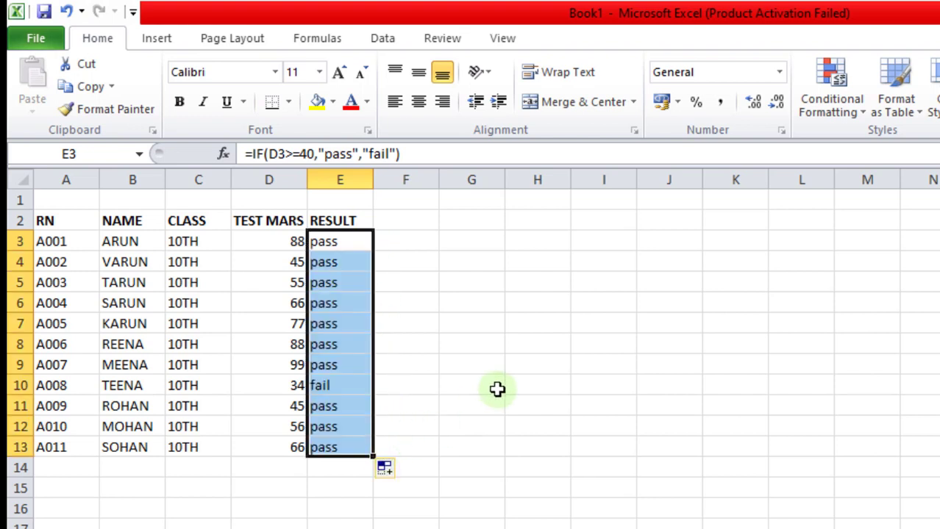
pyautogui.click(447, 454)
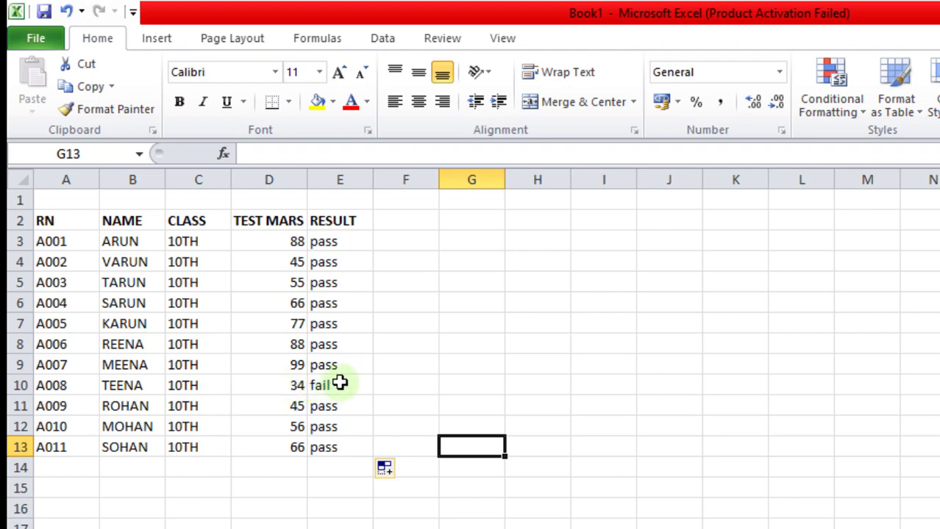
pyautogui.click(409, 363)
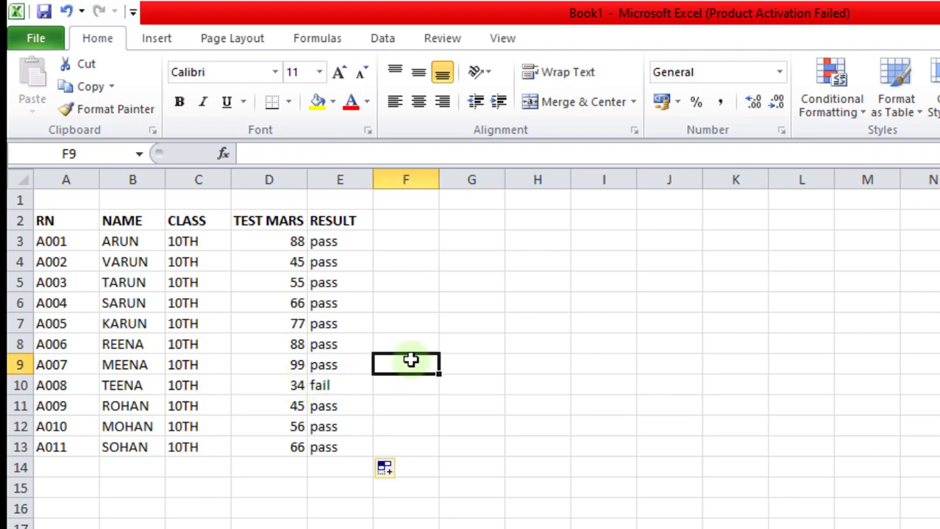
# Change the test mark in cell D7 to 23.
pyautogui.click(274, 327)
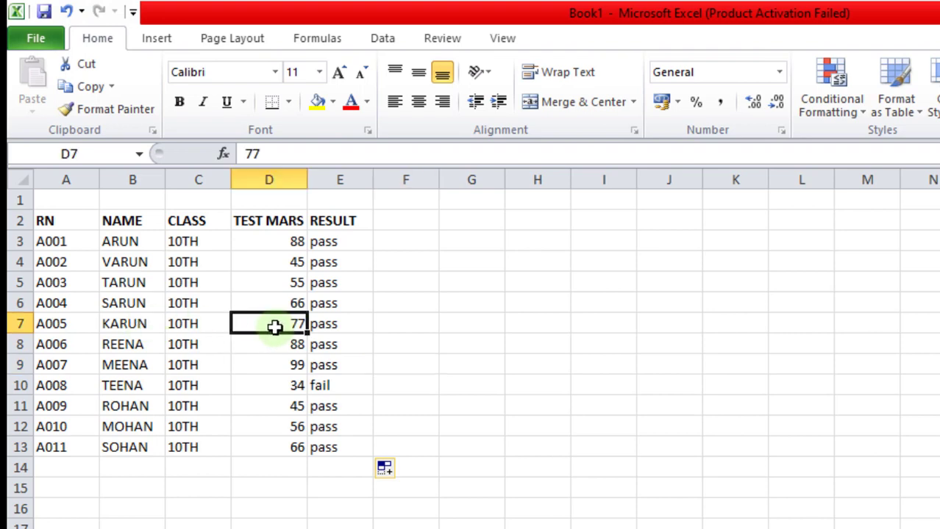
pyautogui.write('23')
pyautogui.click(378, 340)
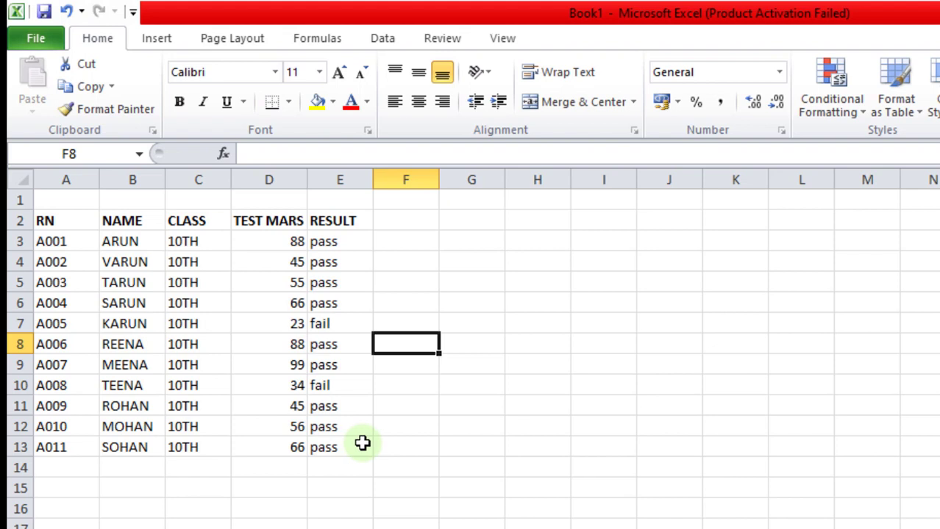
pyautogui.click(413, 446)
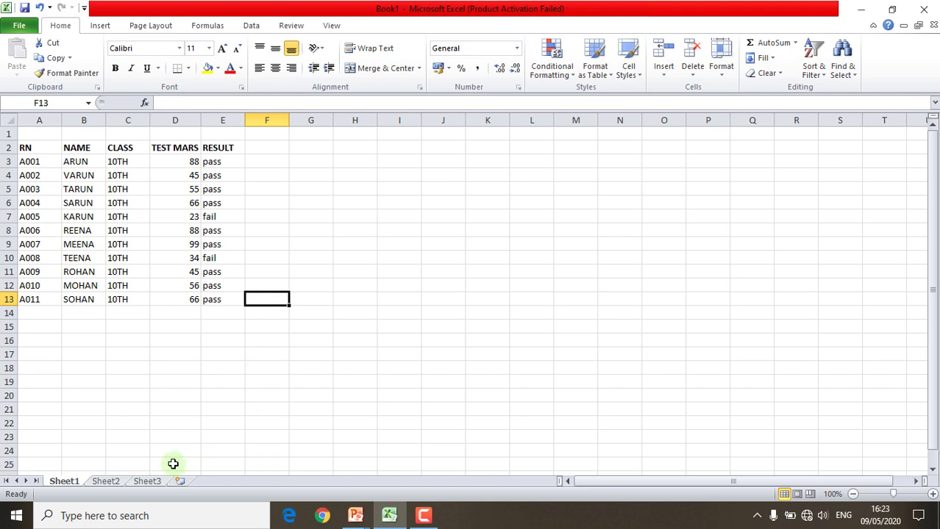
# Copy the RN, NAME and CLASS columns, cells A2 to C13, from Sheet1 to Sheet2 starting at cell A2.
pyautogui.moveTo(35, 153); pyautogui.dragTo(114, 299)
pyautogui.hotkey('ctrl', 'c')
pyautogui.click(105, 481)
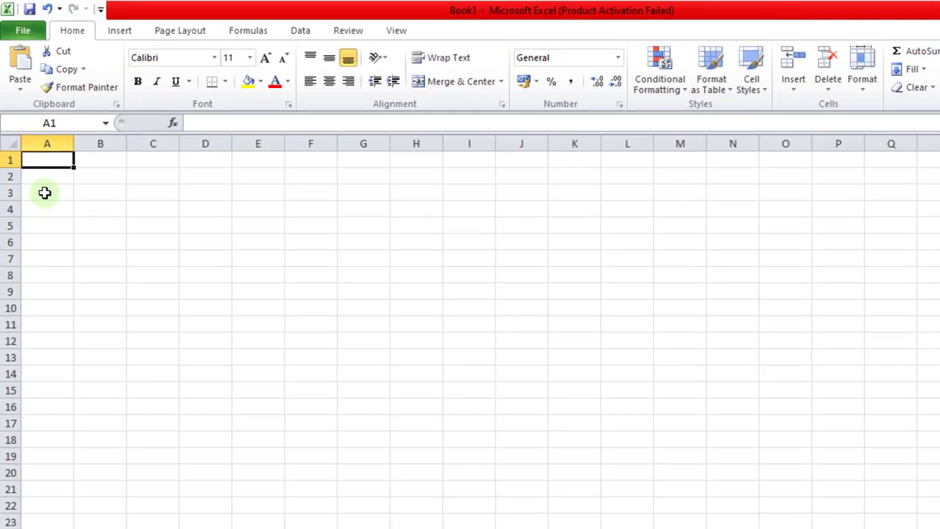
pyautogui.click(44, 172)
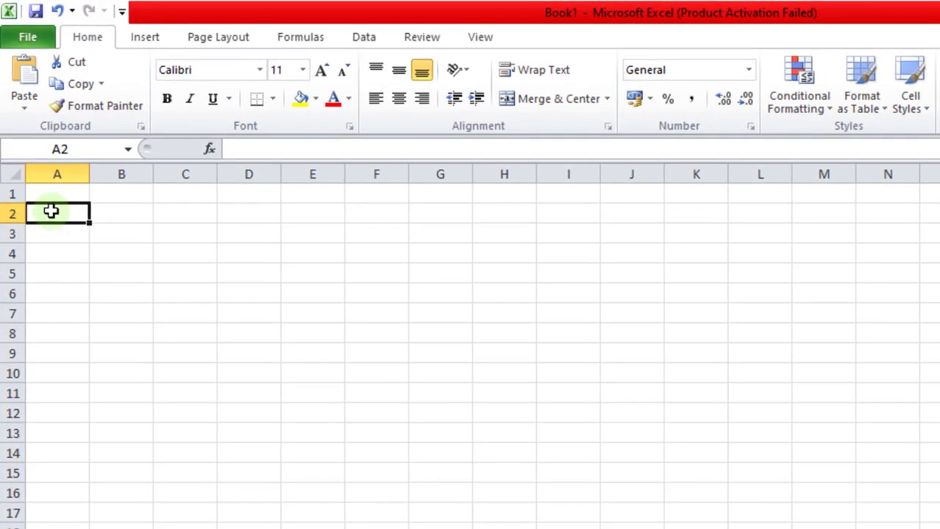
pyautogui.hotkey('ctrl', 'v')
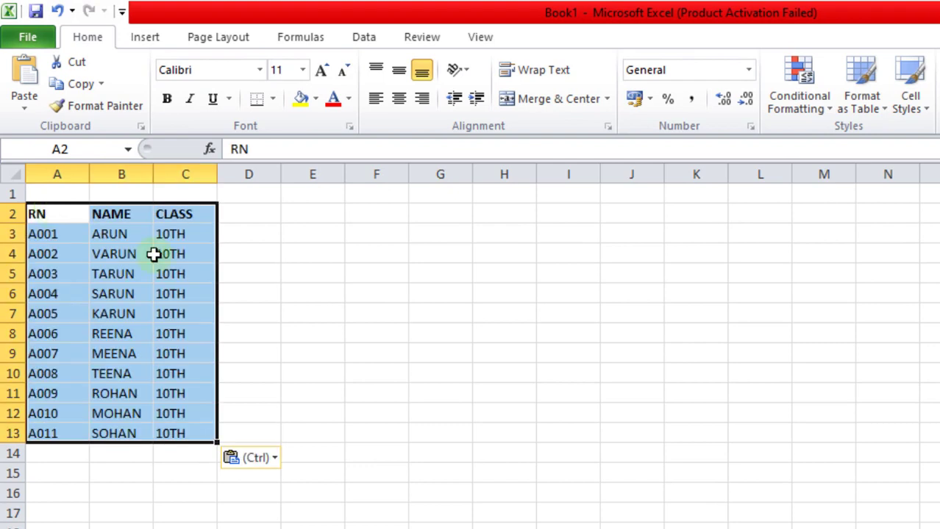
pyautogui.click(307, 310)
pyautogui.click(237, 214)
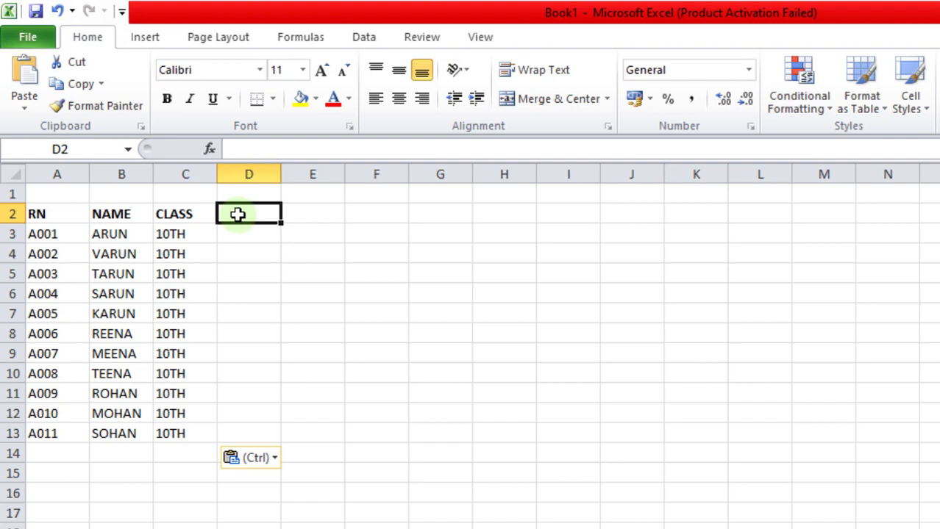
pyautogui.write('max marks')
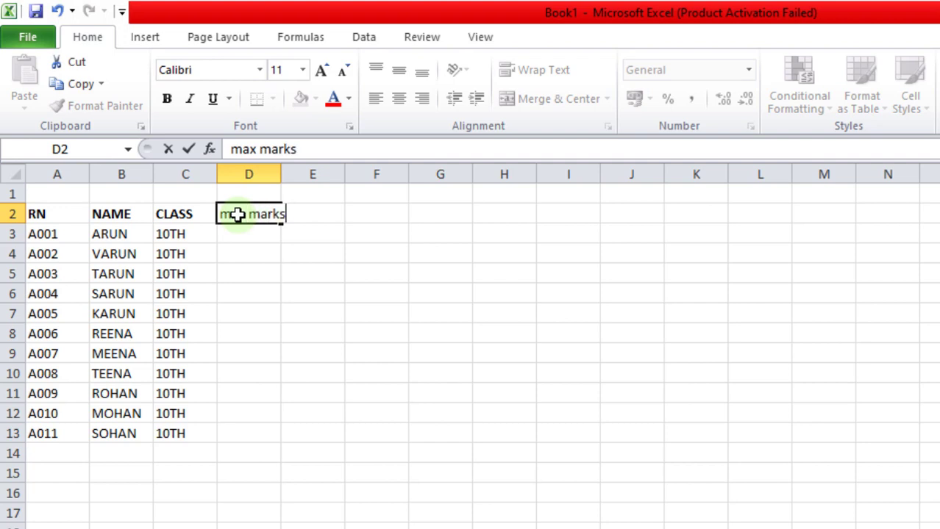
pyautogui.press('Tab')
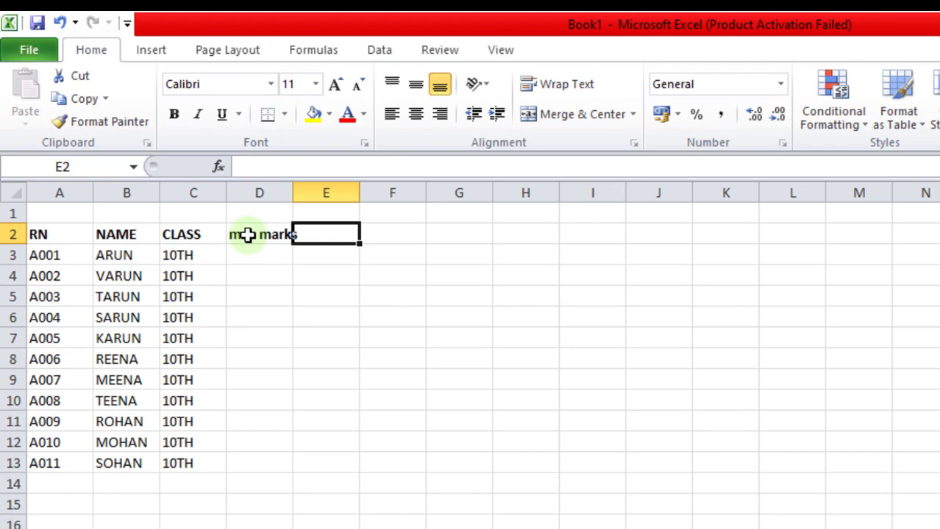
pyautogui.click(247, 234)
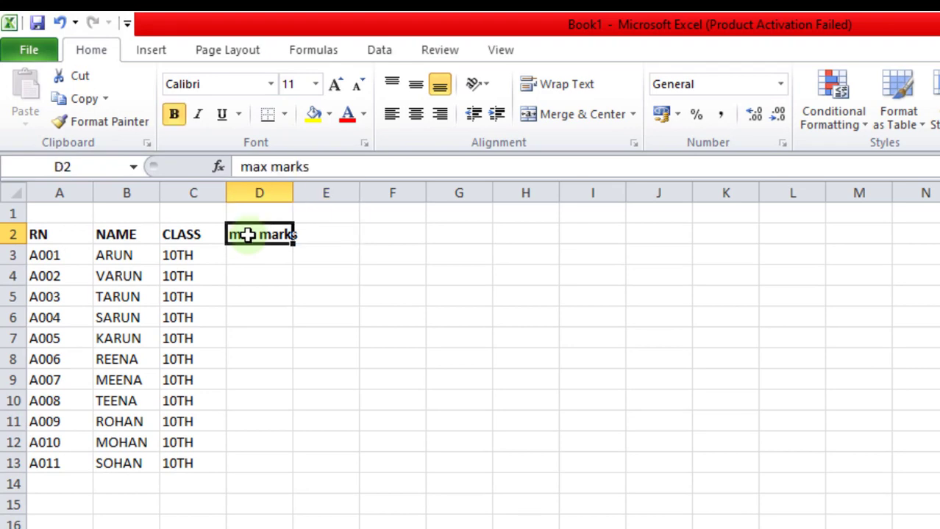
pyautogui.press('Delete')
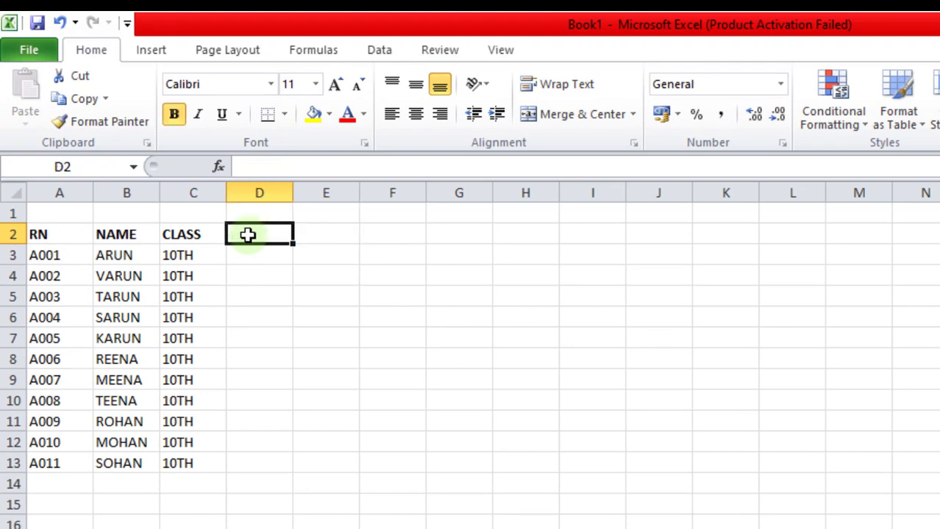
# Enter the subject headings "hindi", "eng", "math", "sci" and "computer" in cells D2 to H2.
pyautogui.write('hindi')
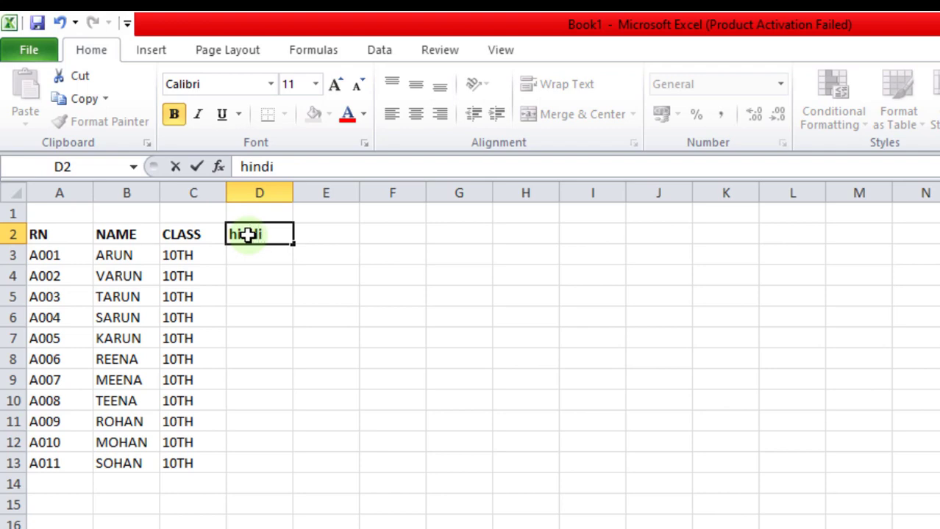
pyautogui.press('Tab')
pyautogui.write('eng')
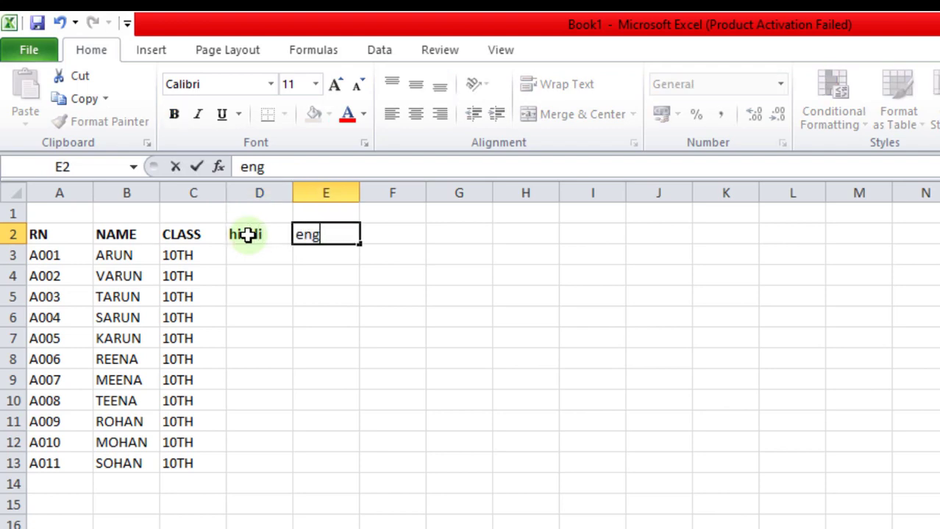
pyautogui.press('Tab')
pyautogui.write('math')
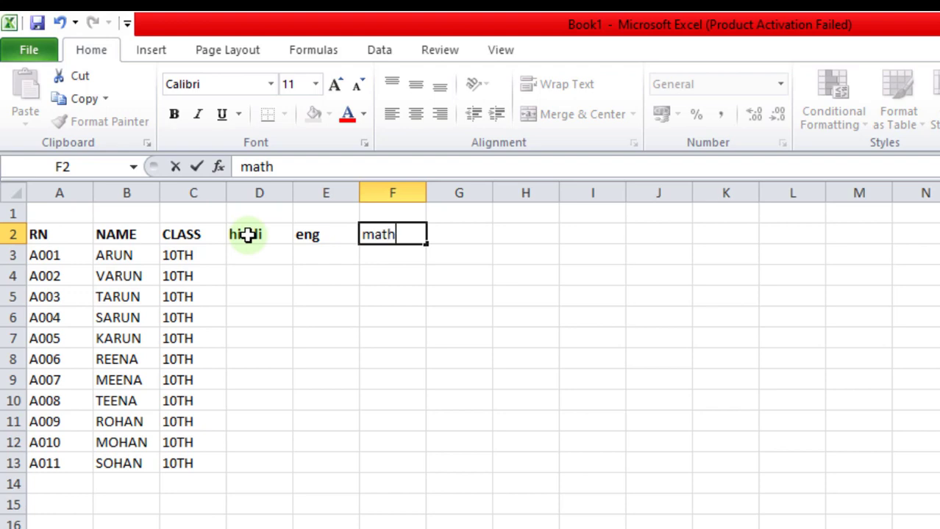
pyautogui.press('Tab')
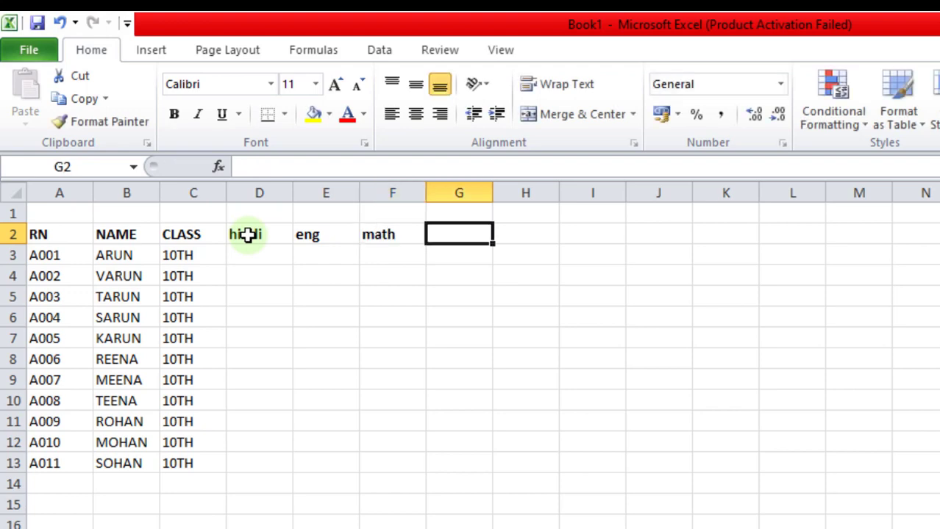
pyautogui.write('sci')
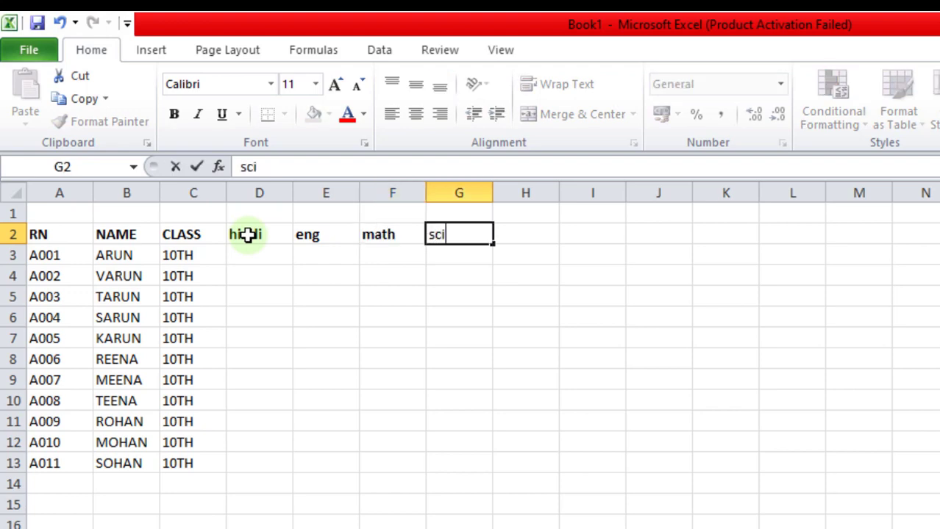
pyautogui.press('Tab')
pyautogui.write('com')
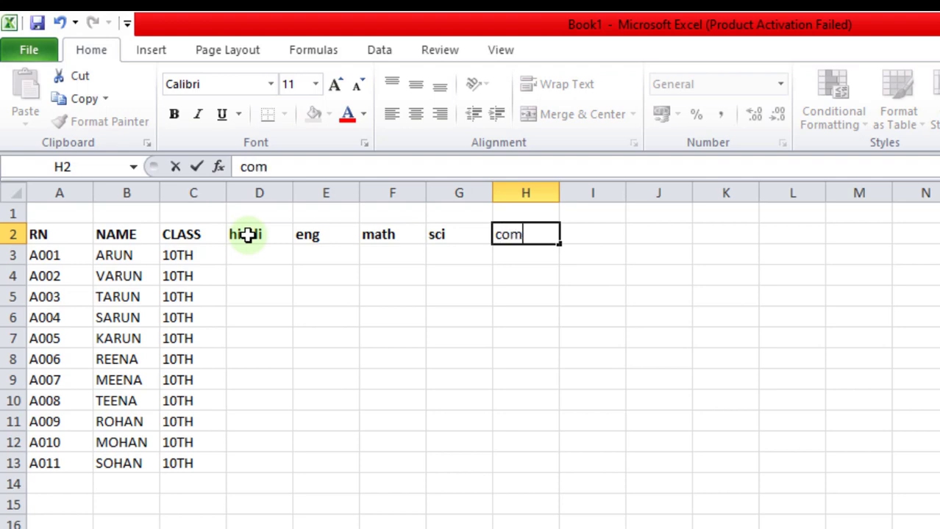
pyautogui.write('puter')
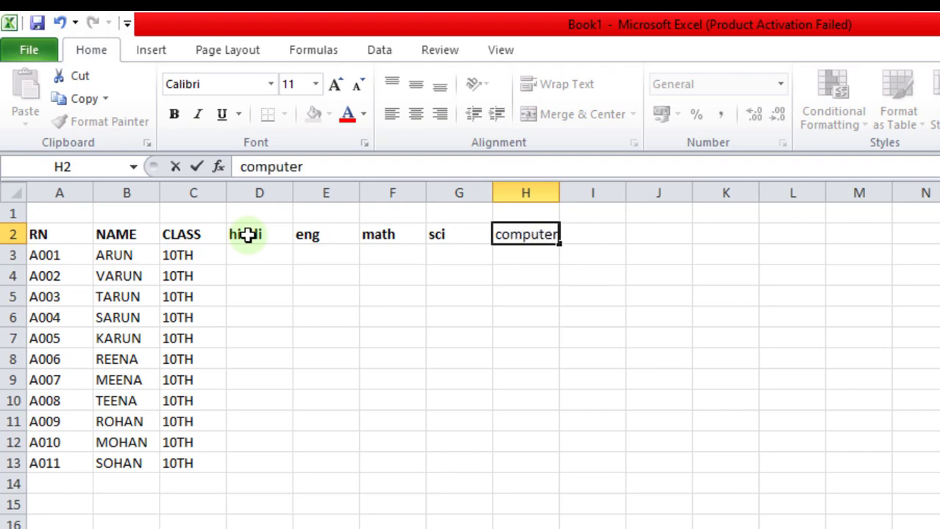
pyautogui.press('Tab')
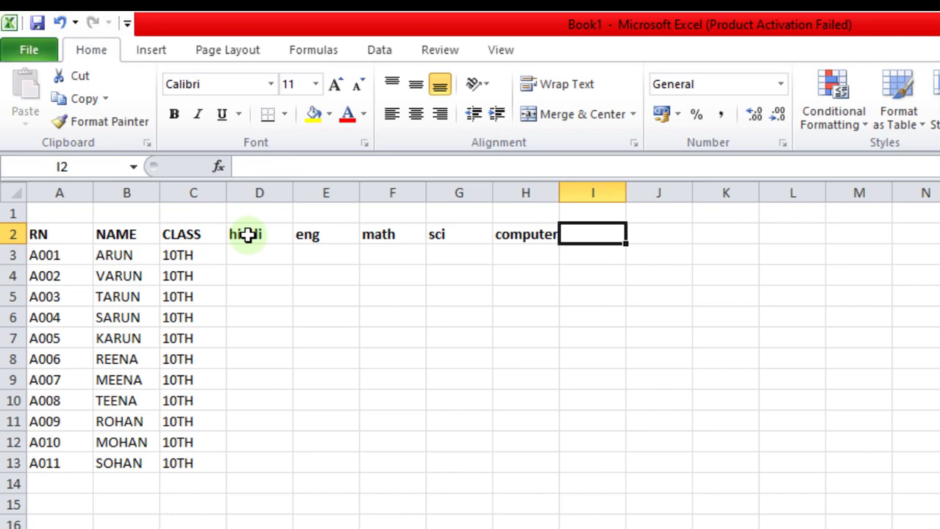
# Enter the headings "total marks" in cell I2 and "max marks" in cell J2.
pyautogui.write('tota')
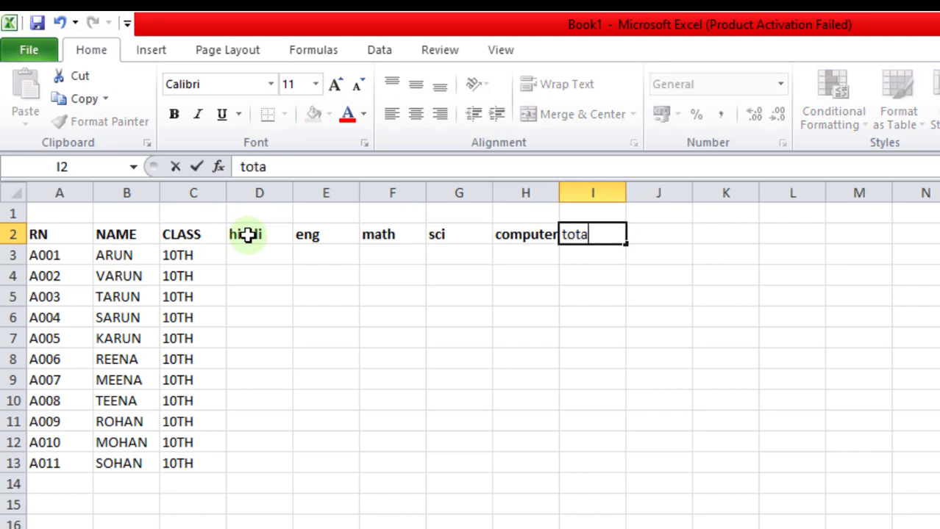
pyautogui.write('l marks')
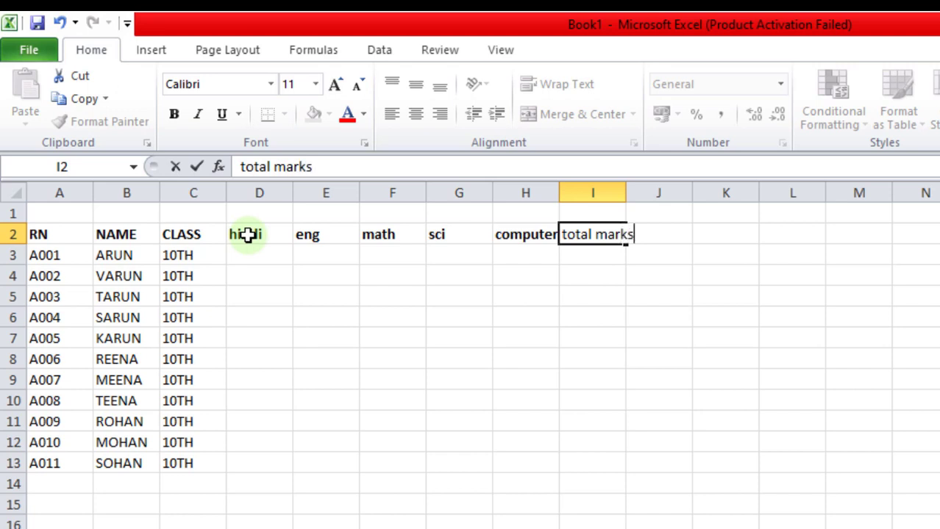
pyautogui.press('Tab')
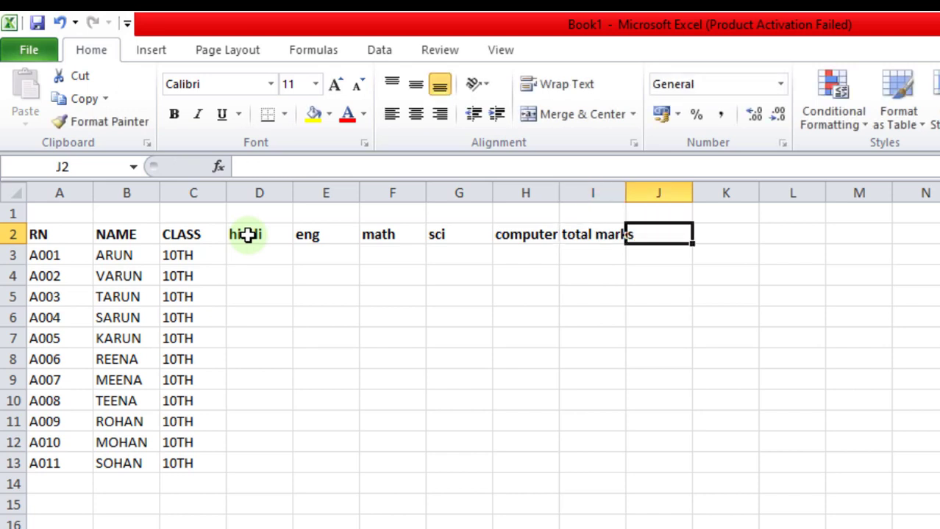
pyautogui.write('m')
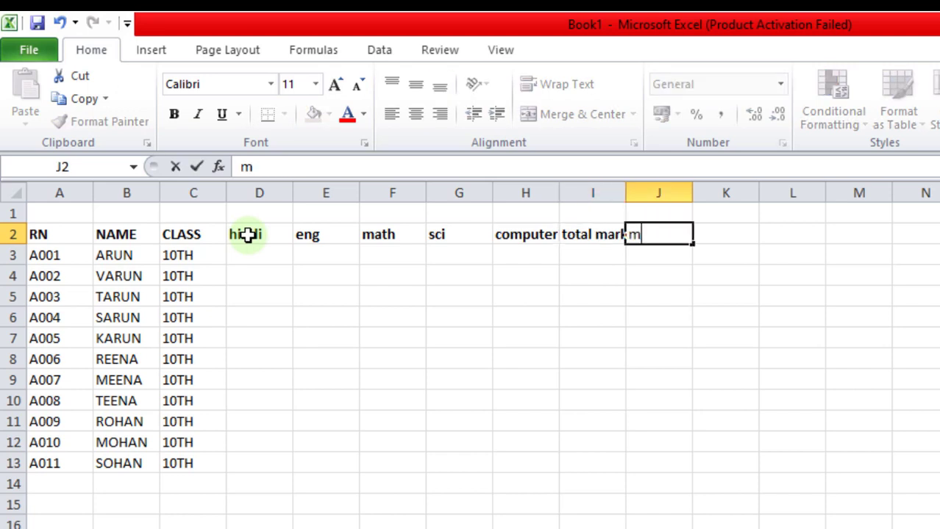
pyautogui.write('ax mars')
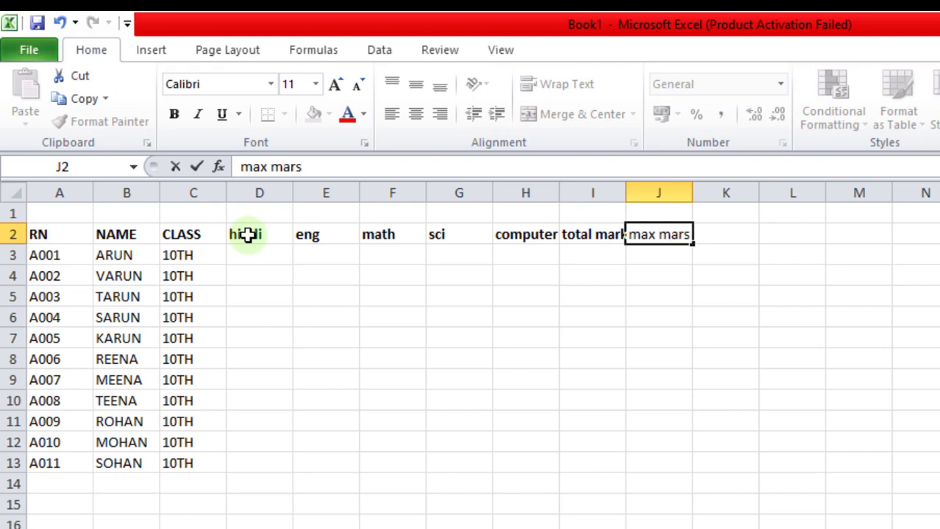
pyautogui.press('BackSpace')
pyautogui.write('ks')
pyautogui.press('Tab')
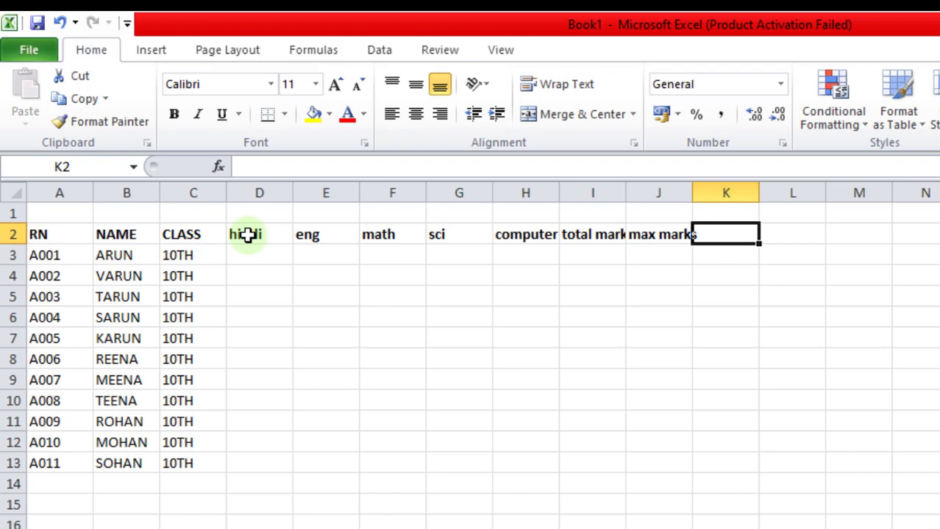
# Enter the headings "%", "result" and "division" in cells K2 to M2.
pyautogui.write('%')
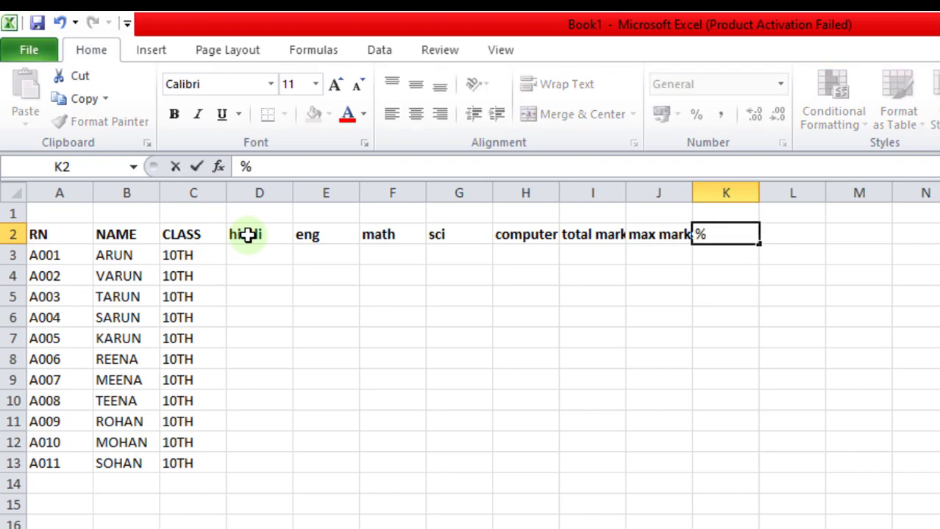
pyautogui.press('Tab')
pyautogui.write('result')
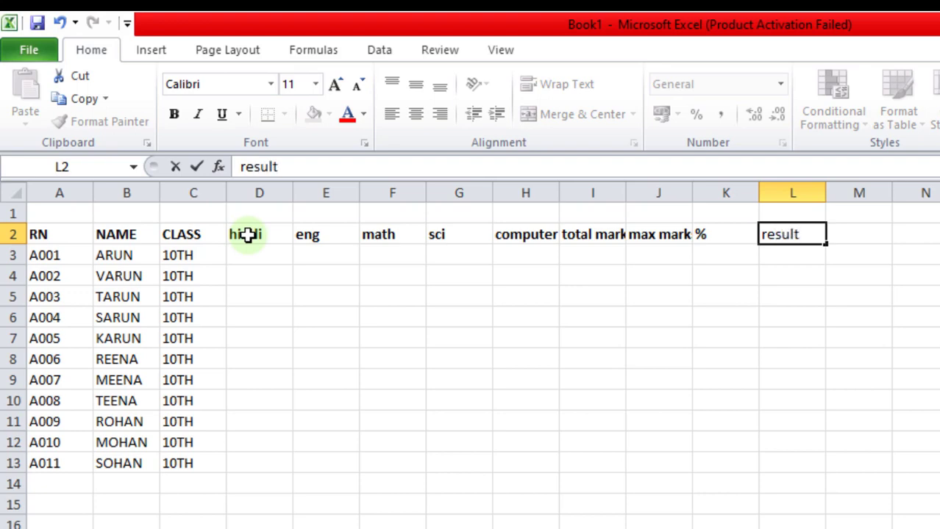
pyautogui.press('Tab')
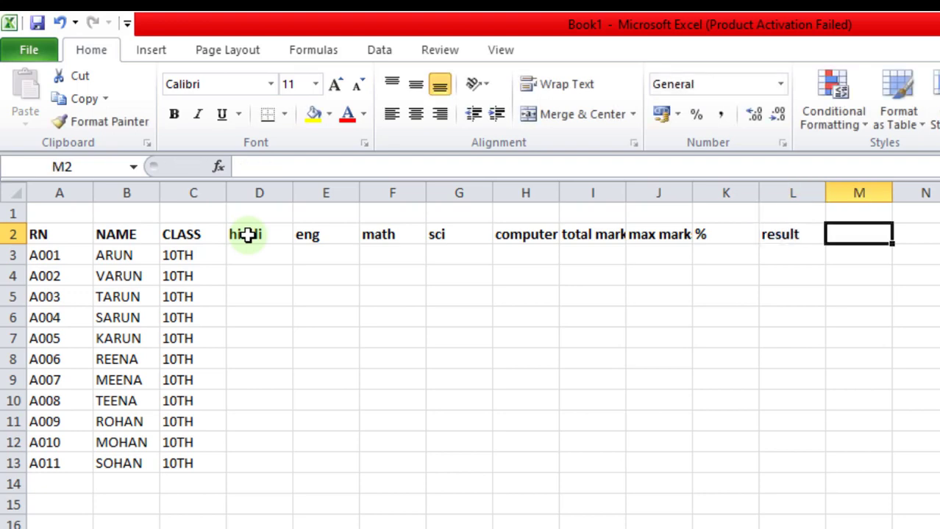
pyautogui.write('divi')
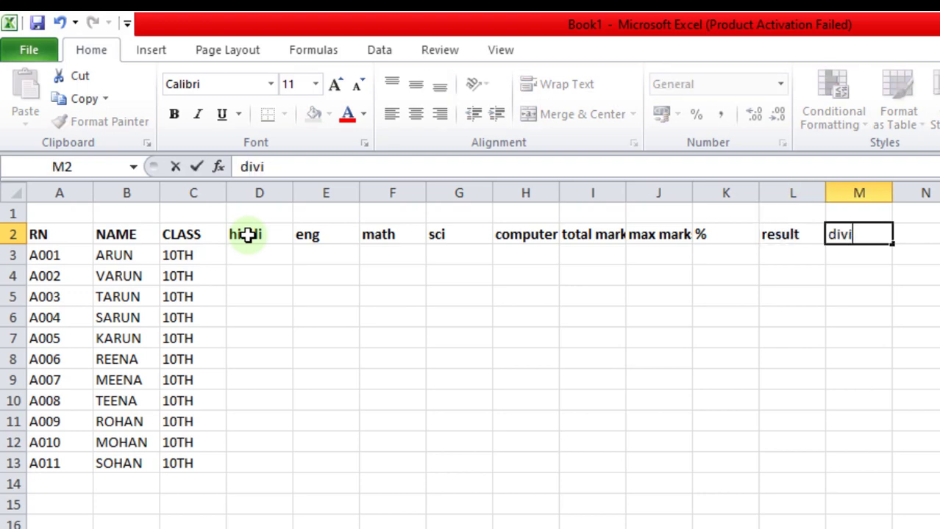
pyautogui.write('sion')
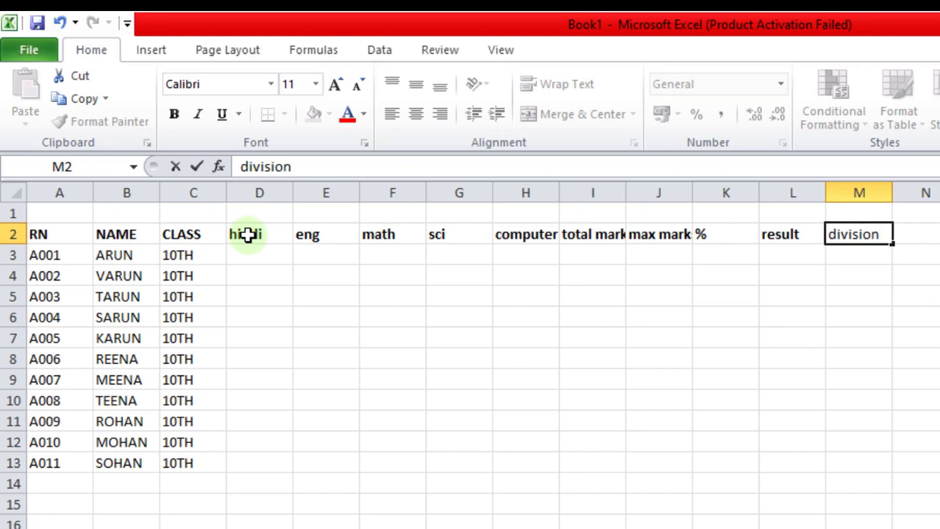
pyautogui.click(433, 340)
pyautogui.click(708, 358)
pyautogui.click(306, 298)
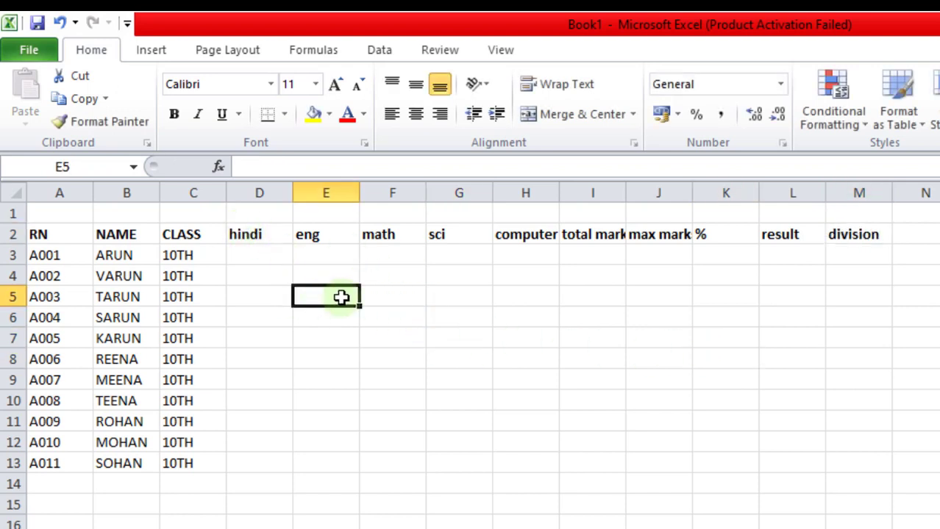
# Auto-fit the widths of columns I and J to their "total marks" and "max marks" headings.
pyautogui.click(441, 440)
pyautogui.doubleClick(627, 193)
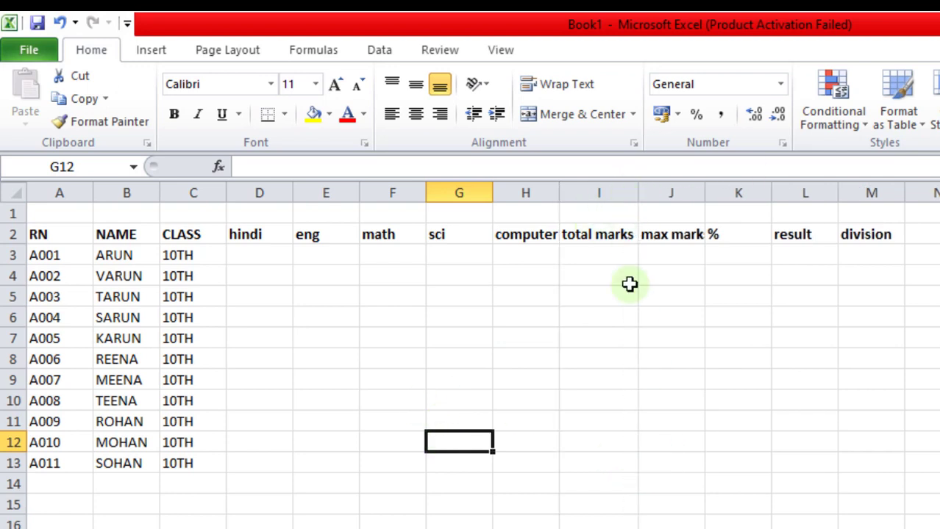
pyautogui.click(625, 358)
pyautogui.doubleClick(704, 194)
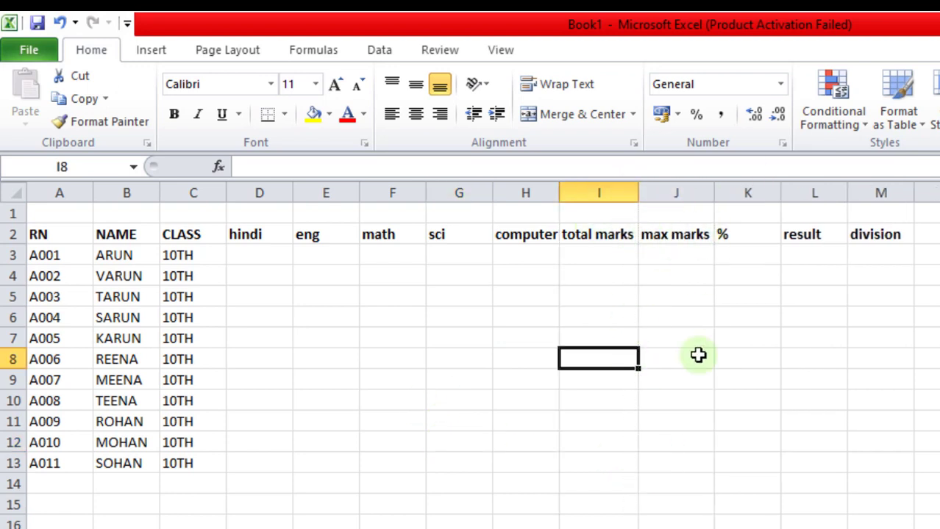
pyautogui.click(678, 399)
pyautogui.click(392, 359)
# Make the header row, cells A2 to M2, bold and center it horizontally.
pyautogui.moveTo(42, 232); pyautogui.dragTo(882, 236)
pyautogui.hotkey('ctrl', 'b')
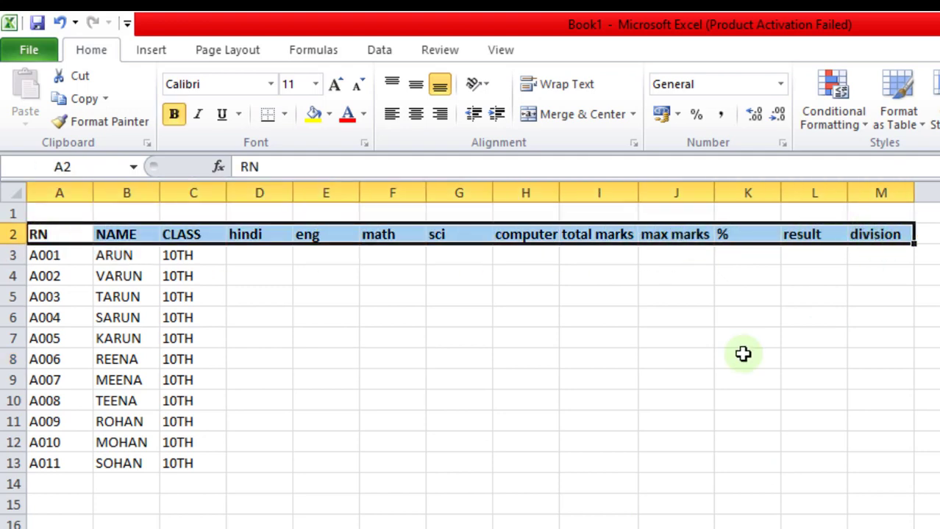
pyautogui.click(415, 114)
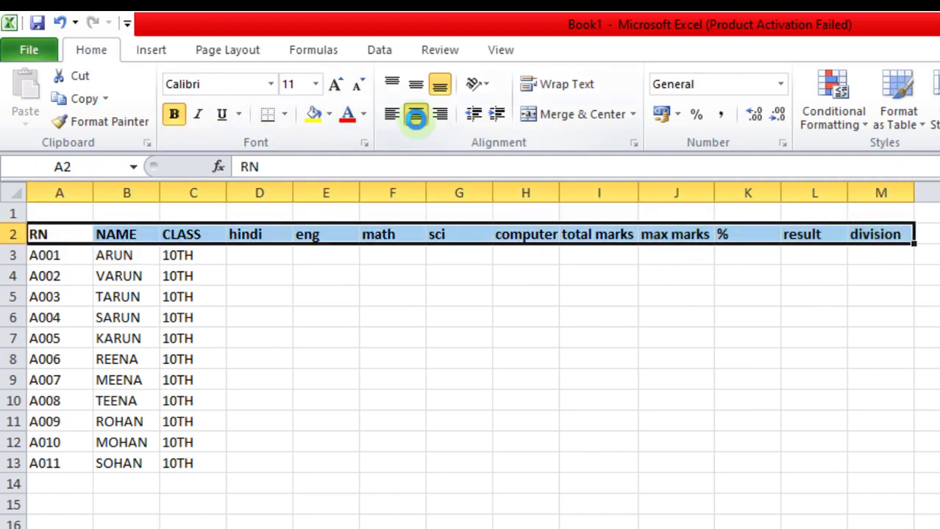
pyautogui.click(424, 358)
pyautogui.click(300, 319)
# Enter the subject marks 67, 66, 88, 87 and 56 for student A001 in cells D3 to H3.
pyautogui.click(248, 261)
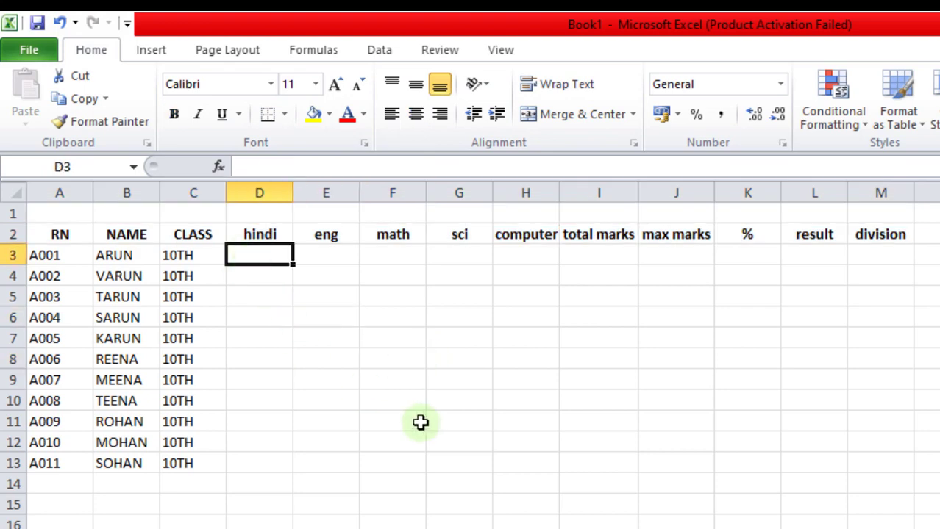
pyautogui.write('67')
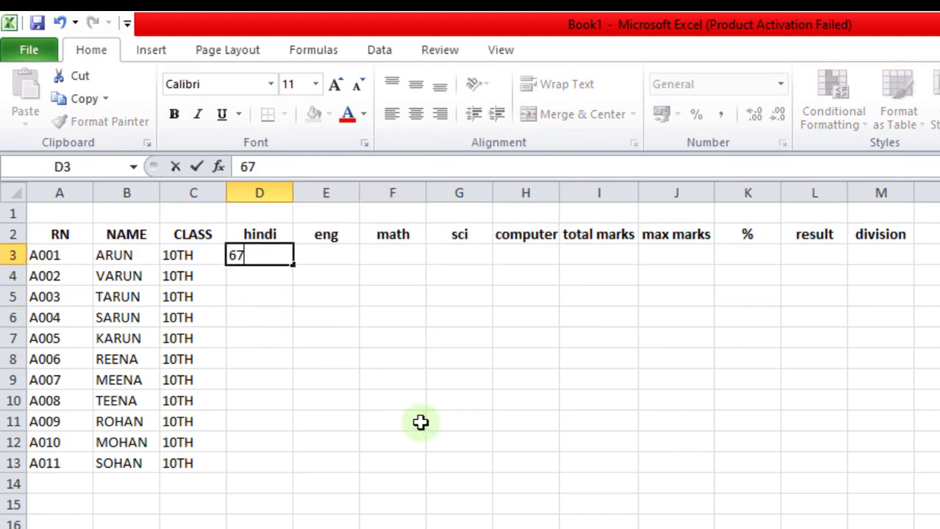
pyautogui.press('Tab')
pyautogui.write('66')
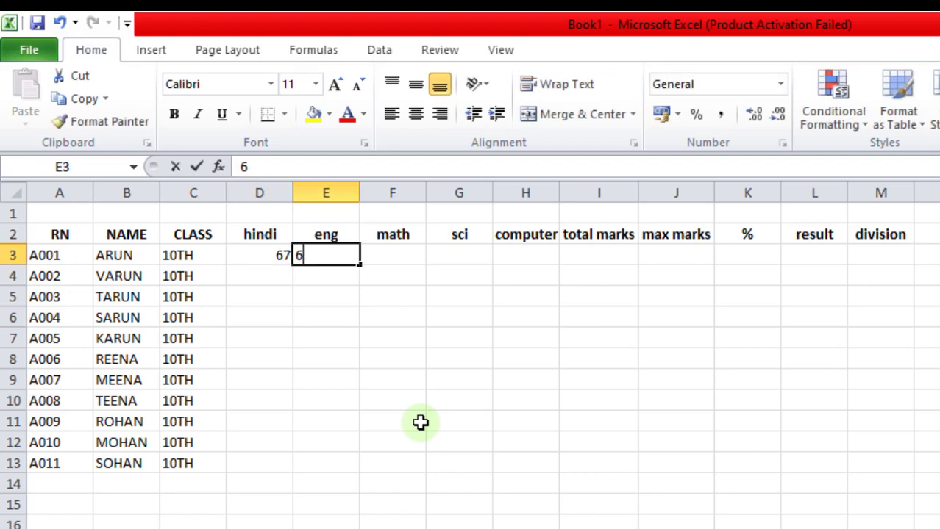
pyautogui.press('Tab')
pyautogui.write('88')
pyautogui.press('Tab')
pyautogui.write('87')
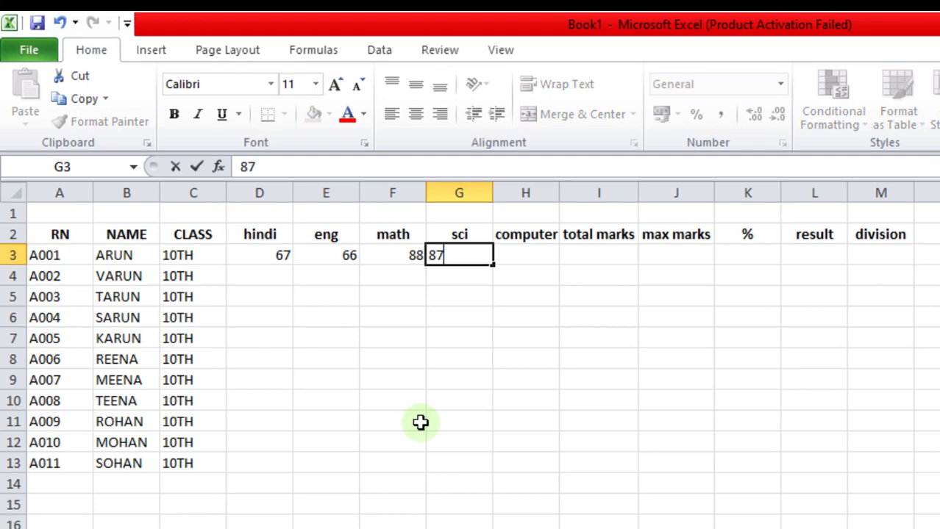
pyautogui.press('Tab')
pyautogui.write('56')
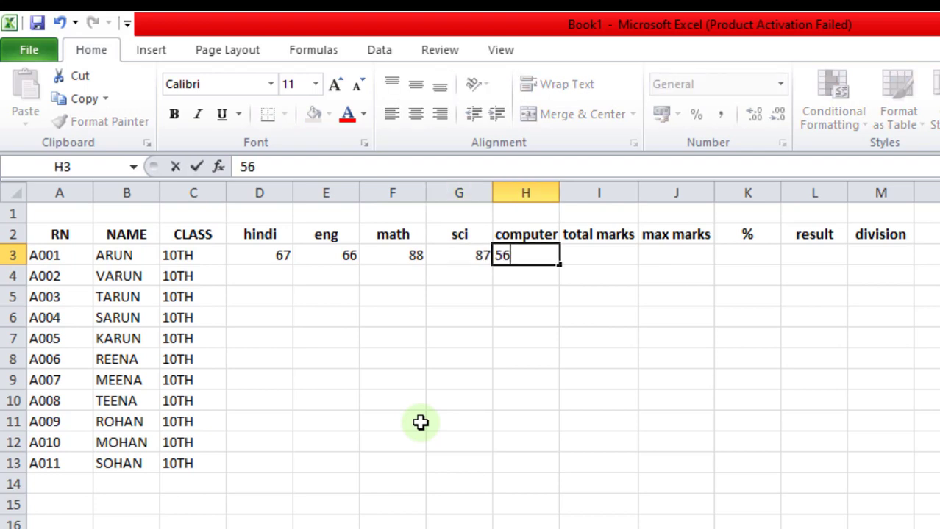
pyautogui.press('Return')
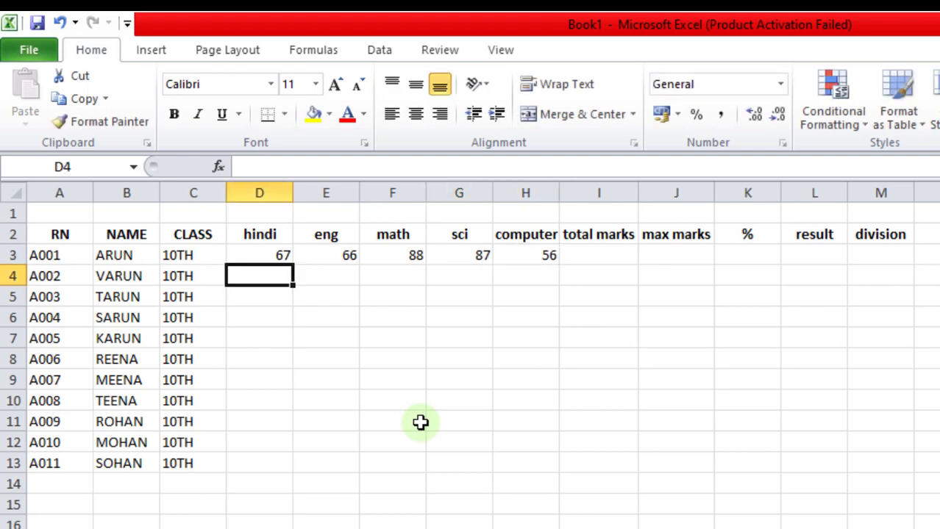
# Enter the subject marks 45, 65, 78, 98 and 55 for student A002 in cells D4 to H4.
pyautogui.write('45')
pyautogui.press('Tab')
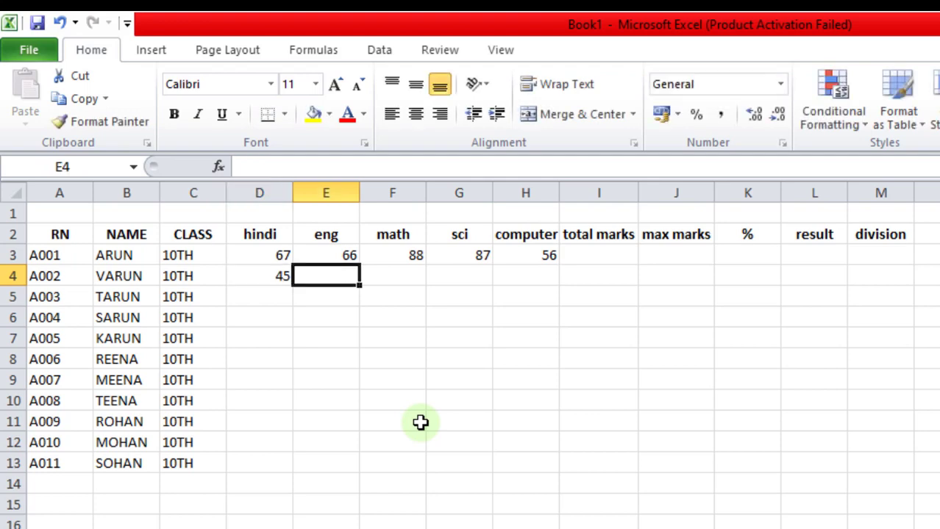
pyautogui.write('65')
pyautogui.press('Tab')
pyautogui.write('78')
pyautogui.press('Tab')
pyautogui.write('98')
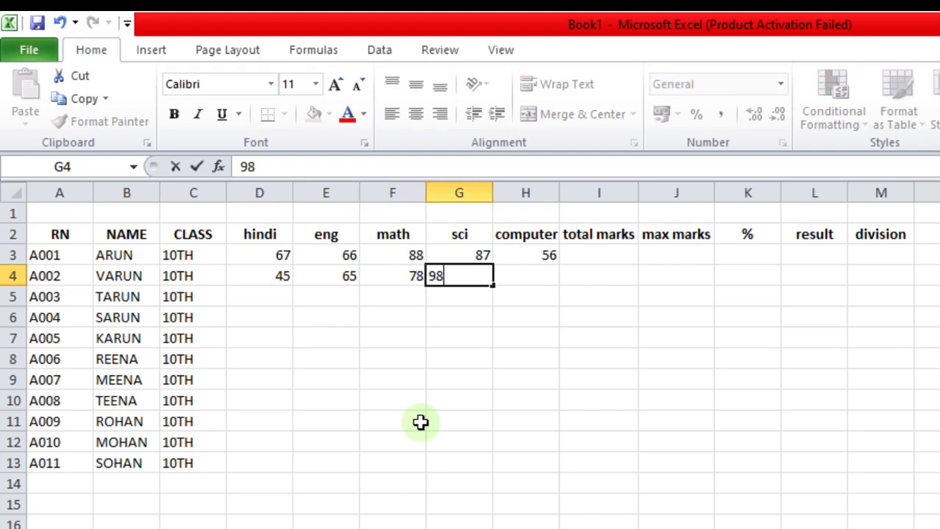
pyautogui.press('Tab')
pyautogui.write('55')
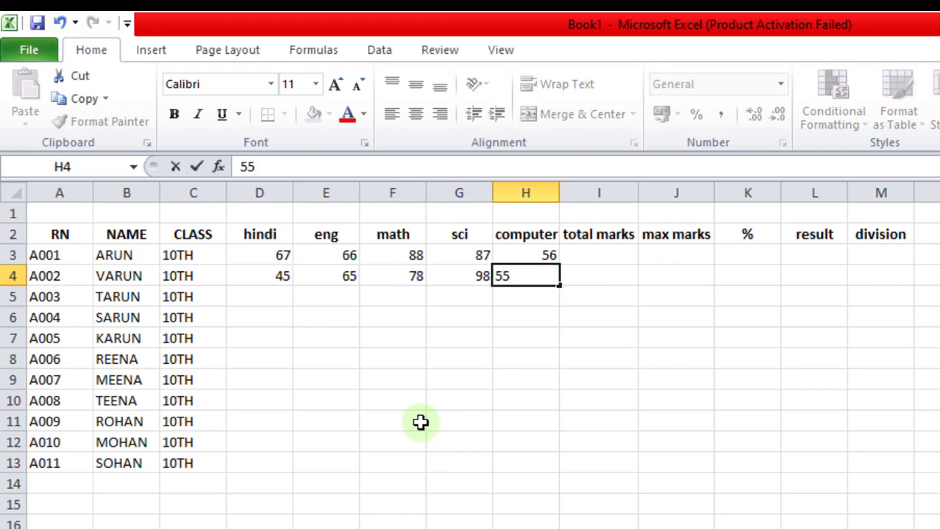
pyautogui.press('Tab')
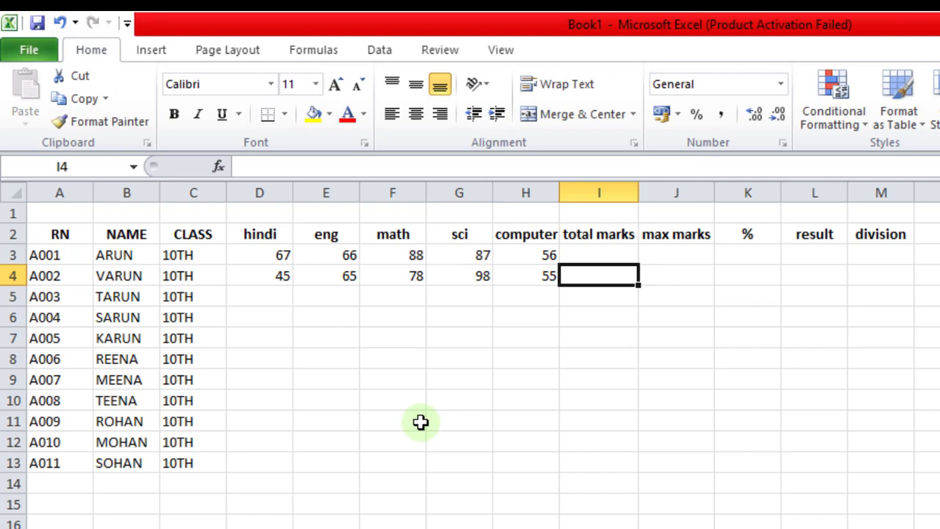
pyautogui.click(443, 418)
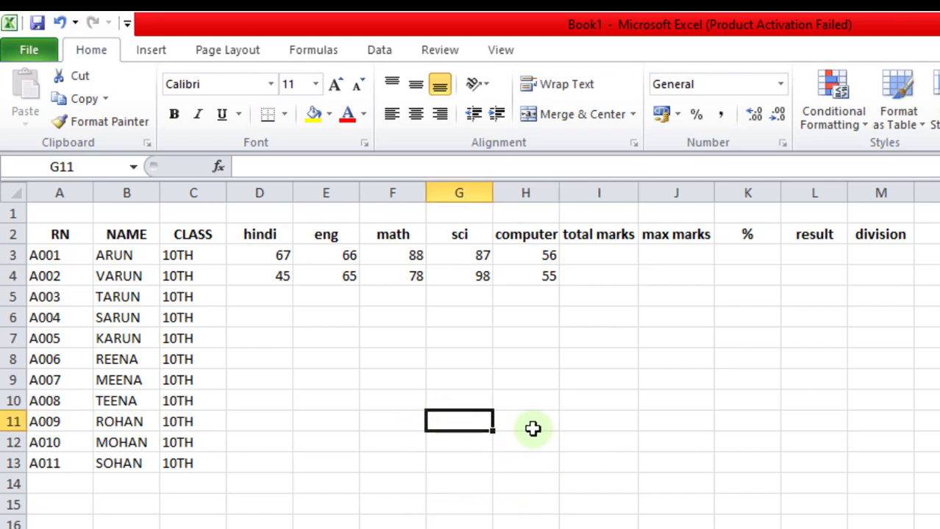
pyautogui.click(585, 415)
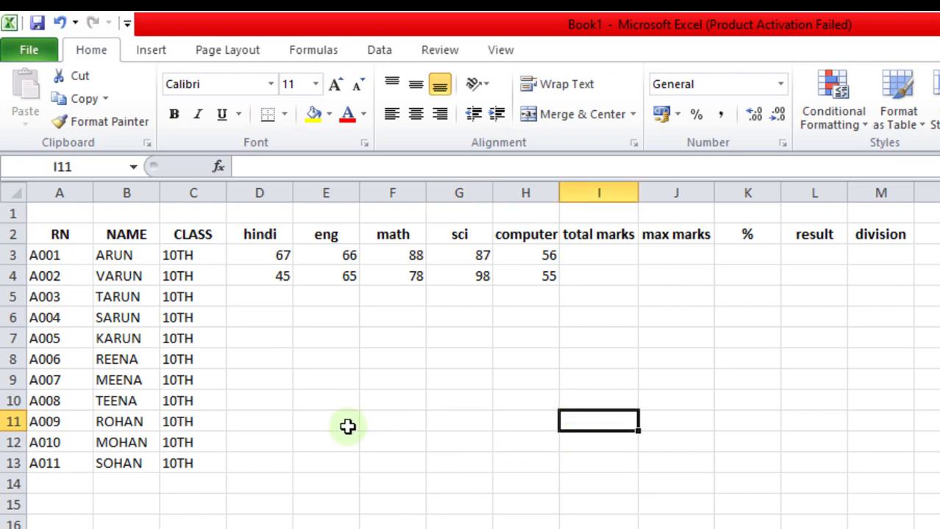
# Enter the formula =sum(D3:H3) in cell I3 to total student A001's subject marks.
pyautogui.click(587, 256)
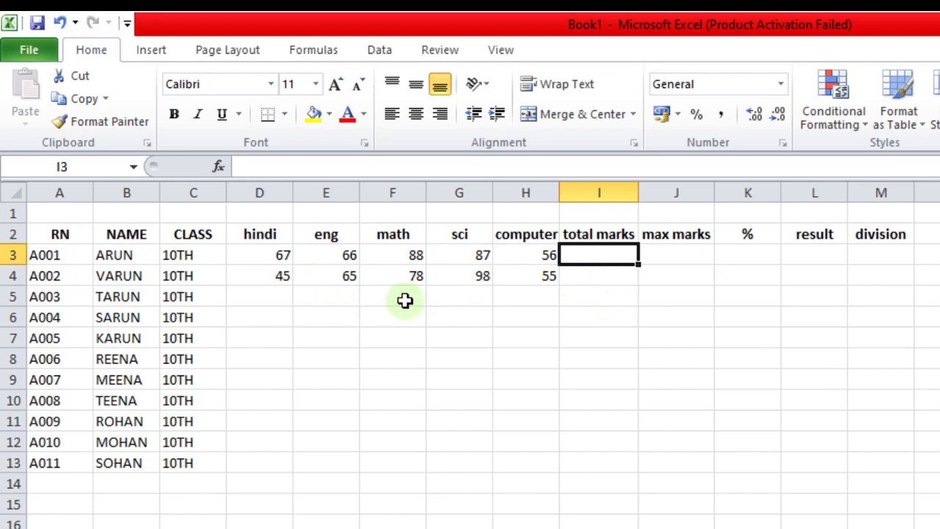
pyautogui.click(581, 336)
pyautogui.click(580, 256)
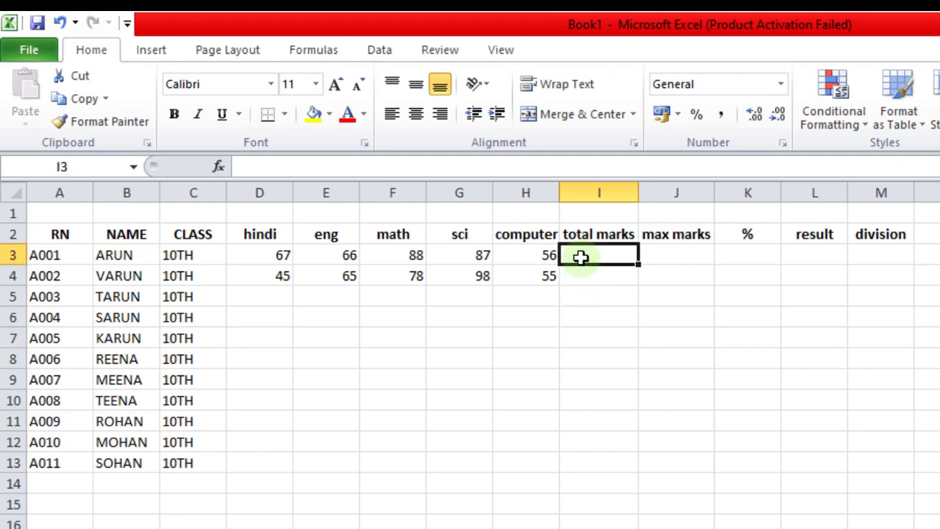
pyautogui.write('=sum')
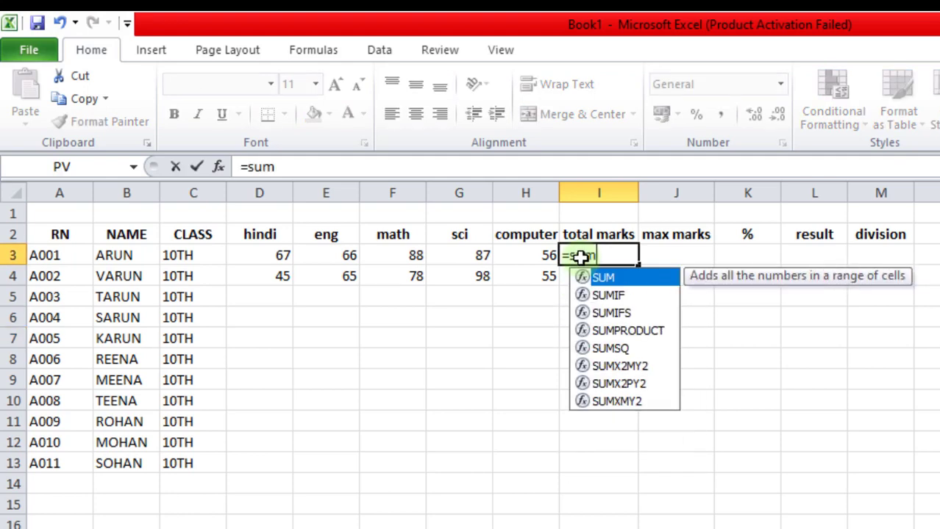
pyautogui.write('(')
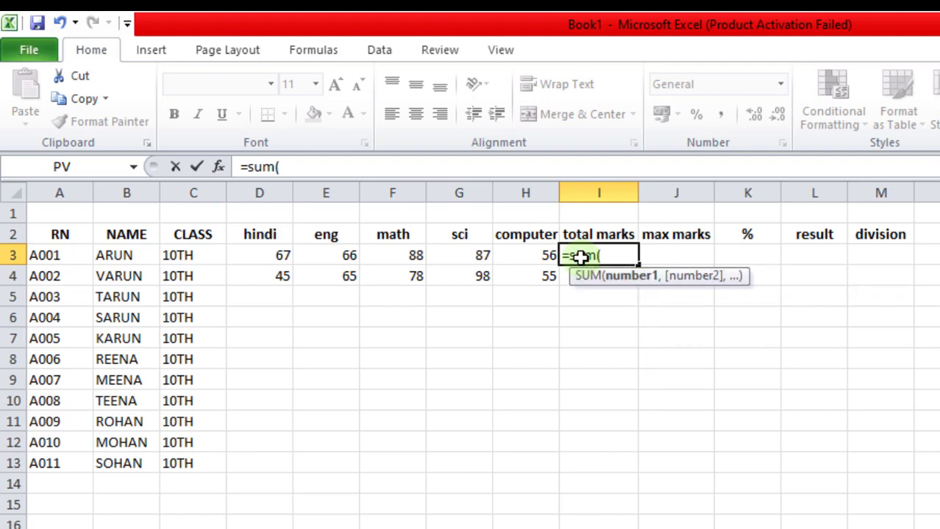
pyautogui.moveTo(276, 255); pyautogui.dragTo(514, 252)
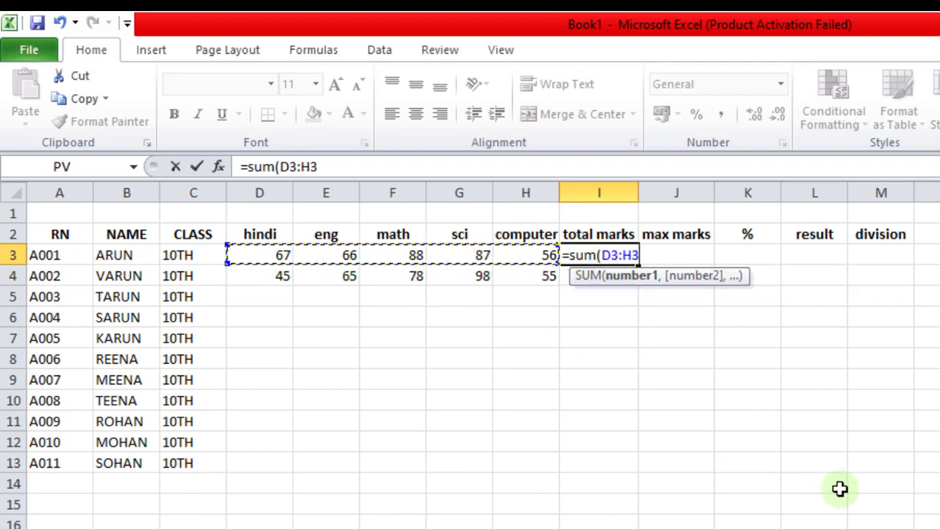
pyautogui.write(')')
pyautogui.press('Return')
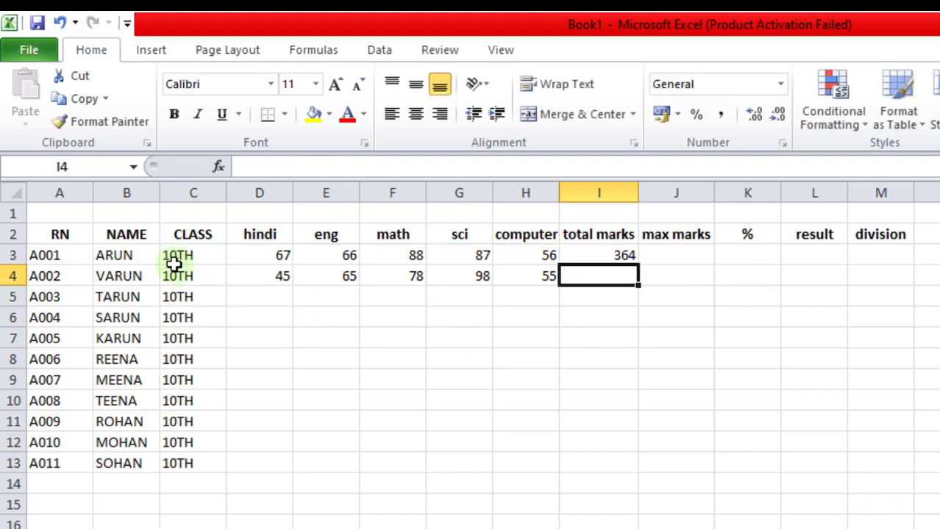
# Fill the total marks formula from I3 down to I13 for all the students.
pyautogui.click(606, 254)
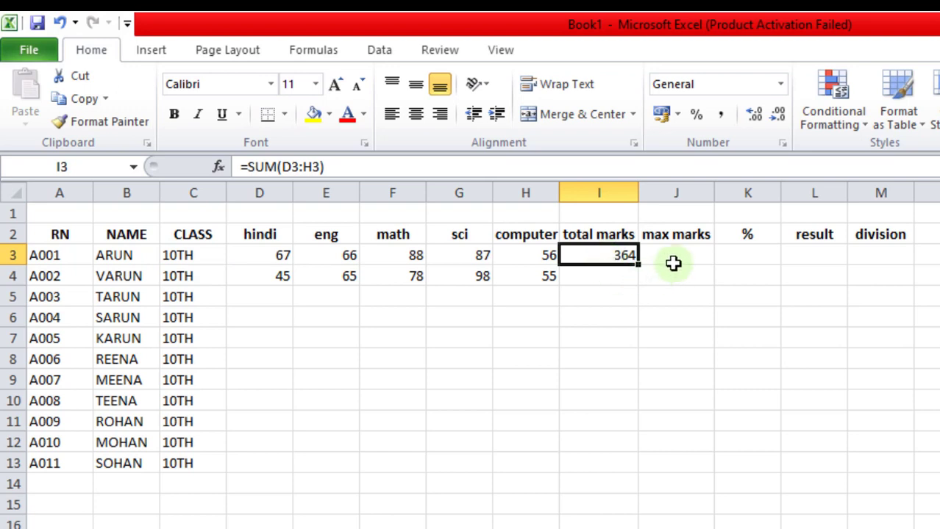
pyautogui.moveTo(639, 269); pyautogui.dragTo(631, 478)
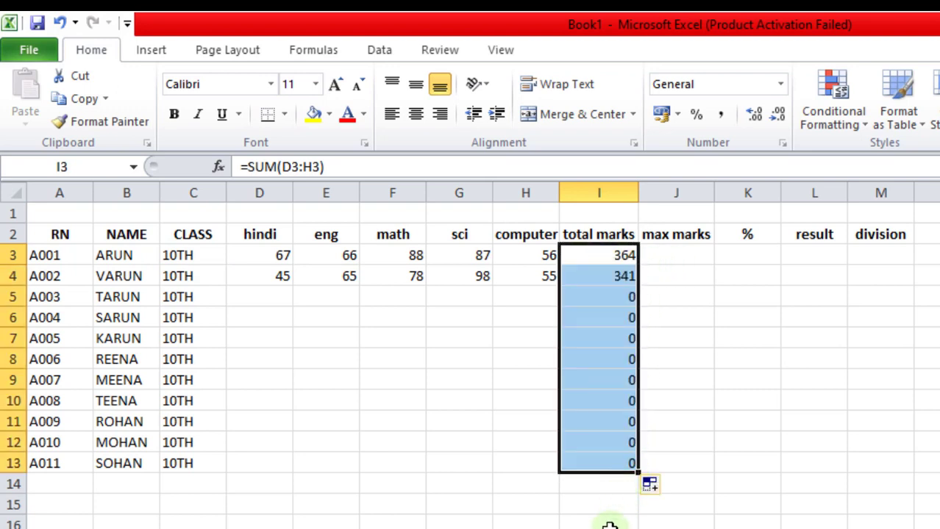
pyautogui.click(613, 522)
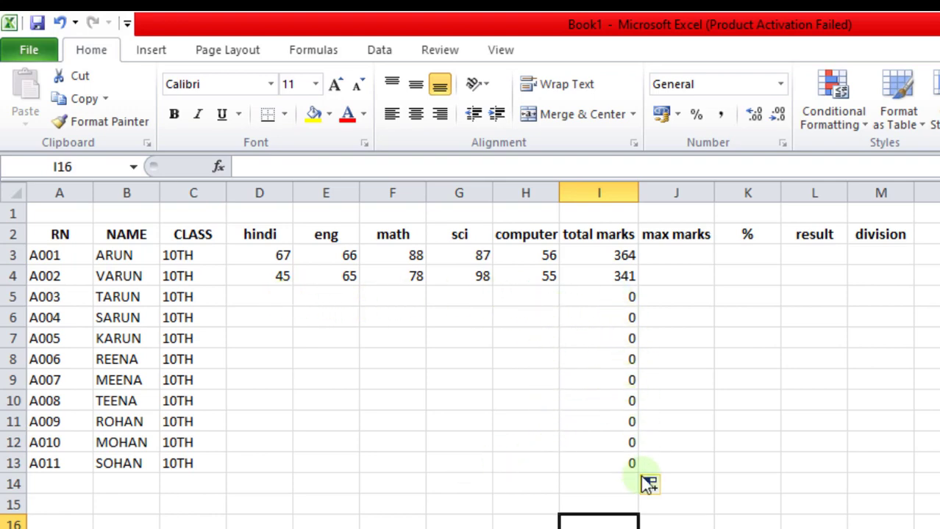
# Enter 500 as the max marks in cell J3 and copy it down to J13.
pyautogui.click(657, 255)
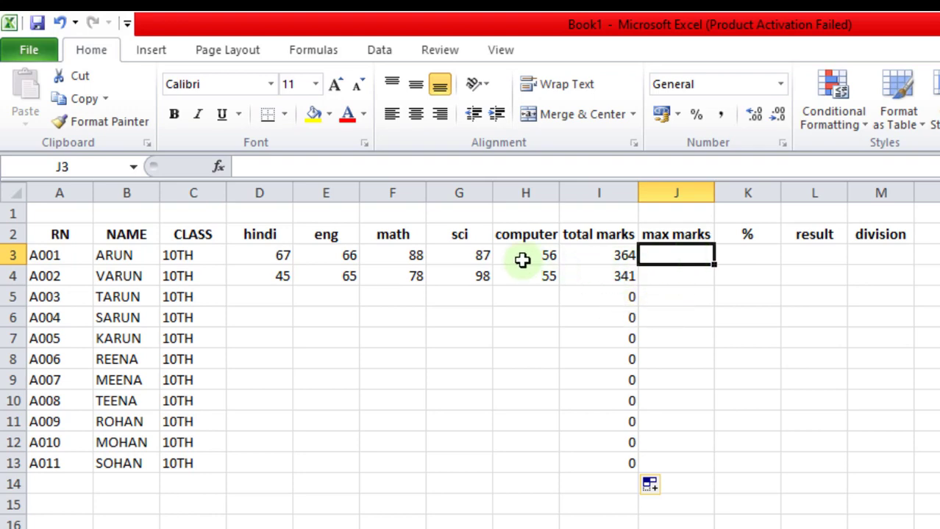
pyautogui.write('500')
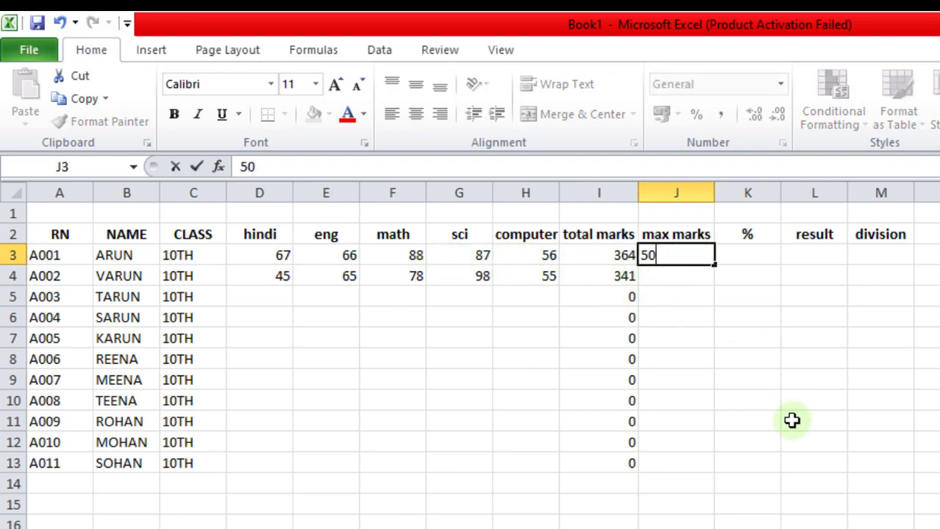
pyautogui.press('Return')
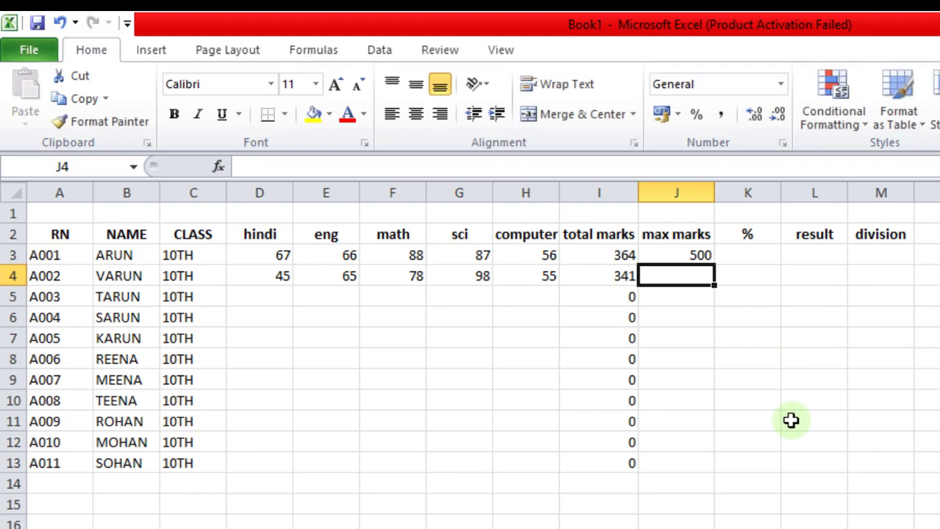
pyautogui.click(697, 259)
pyautogui.moveTo(718, 268); pyautogui.dragTo(712, 471)
pyautogui.click(531, 446)
# Enter the subject marks 56, 88, 77, 65 and 88 for student A003 in cells D5 to H5.
pyautogui.click(264, 297)
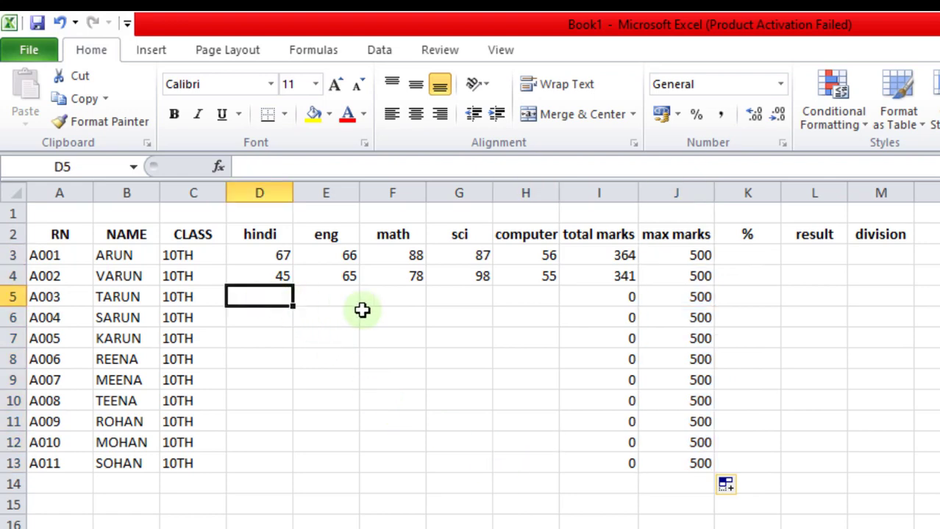
pyautogui.write('56')
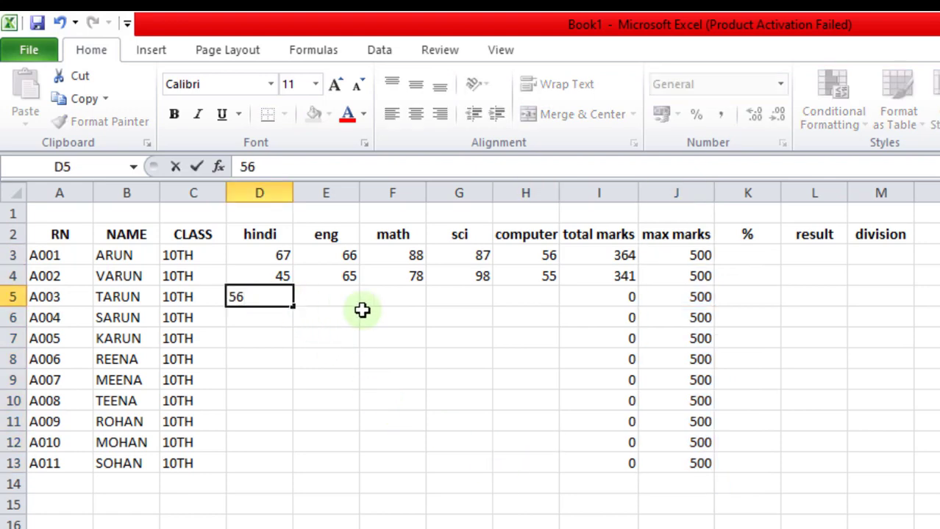
pyautogui.press('Tab')
pyautogui.write('88')
pyautogui.press('Tab')
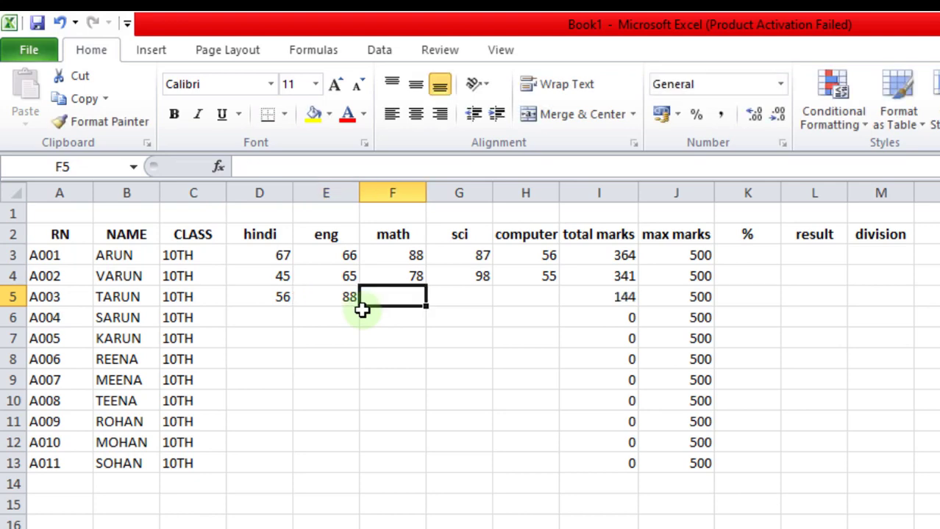
pyautogui.write('77')
pyautogui.press('Tab')
pyautogui.write('65')
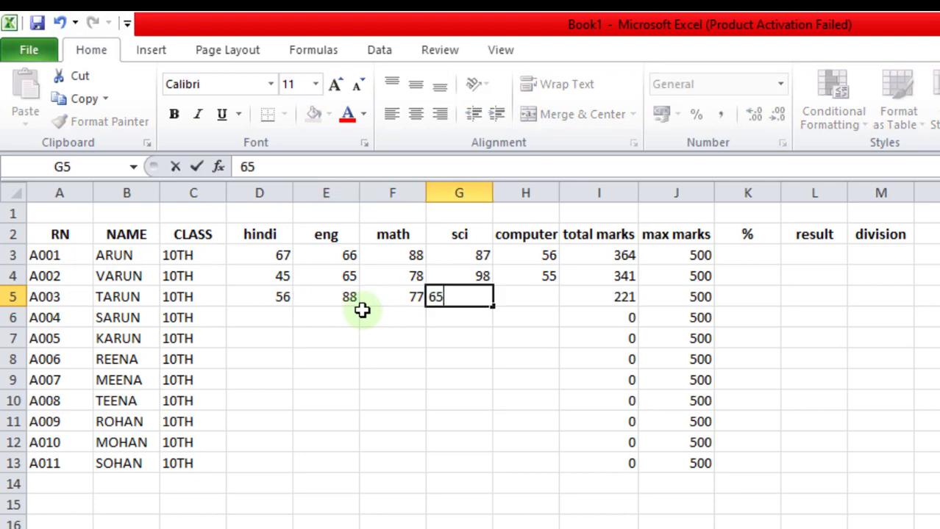
pyautogui.press('Tab')
pyautogui.write('88')
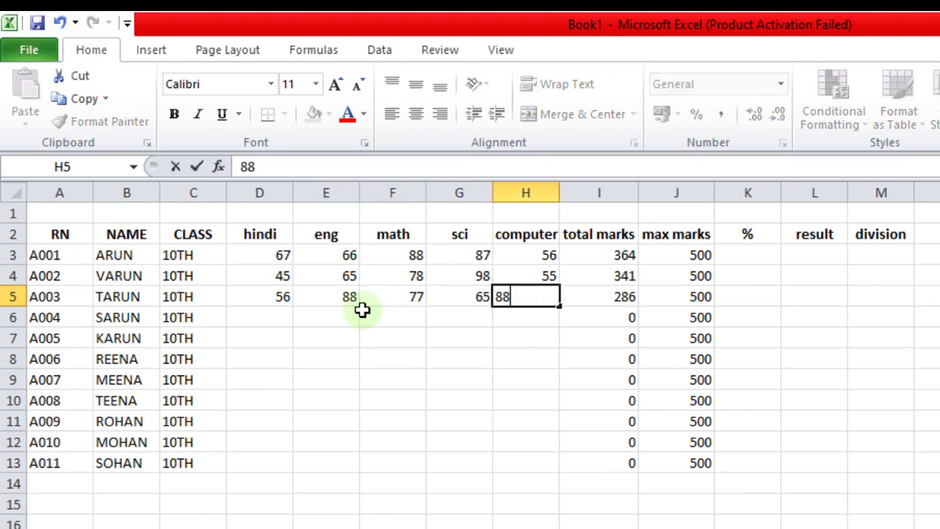
pyautogui.press('Down')
# Enter the subject marks 45, 77, 88, 99 and 89 for student A004 in cells D6 to H6.
pyautogui.press('Left')
pyautogui.press('Left')
pyautogui.press('Left')
pyautogui.press('Left')
pyautogui.write('45')
pyautogui.press('Right')
pyautogui.write('77')
pyautogui.press('Right')
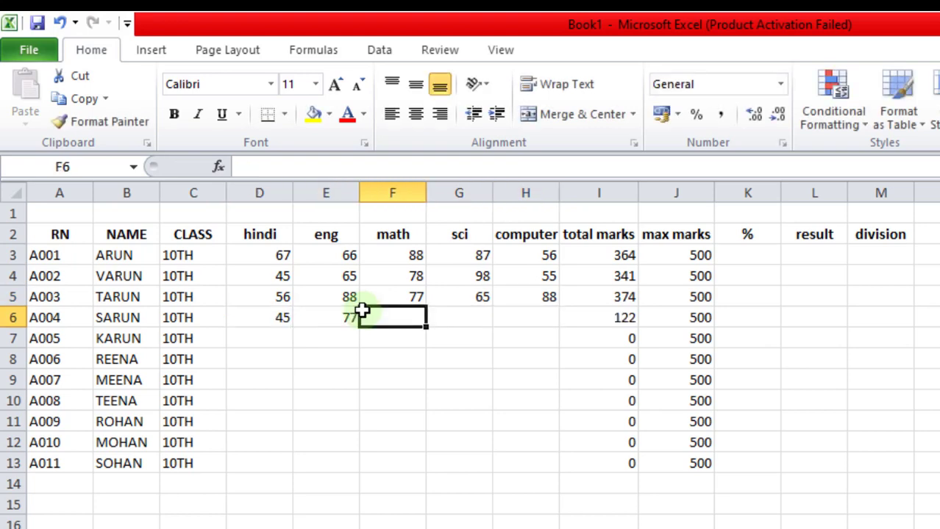
pyautogui.write('88')
pyautogui.press('Right')
pyautogui.write('99')
pyautogui.press('Right')
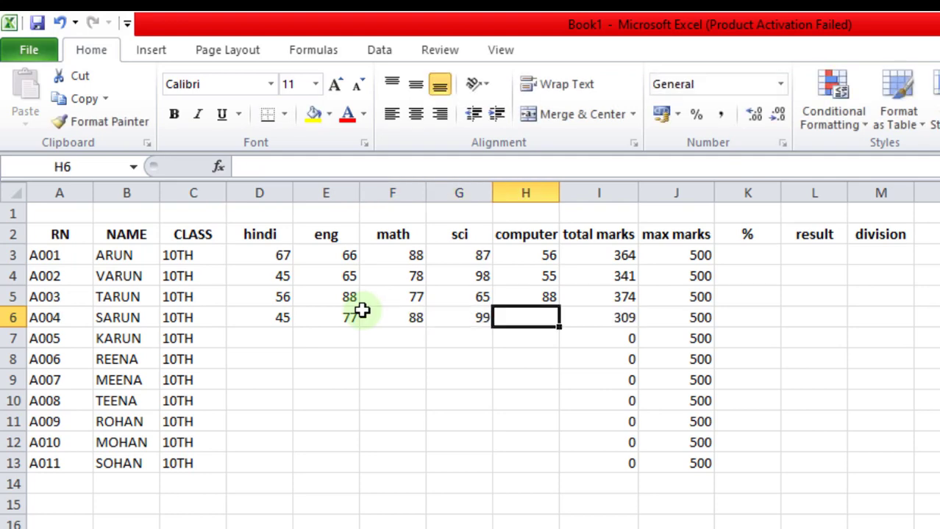
pyautogui.write('89')
pyautogui.press('Return')
# Enter the subject marks 55, 66, 77, 88 and 99 for student A005 in cells D7 to H7.
pyautogui.press('Left')
pyautogui.press('Left')
pyautogui.press('Left')
pyautogui.press('Left')
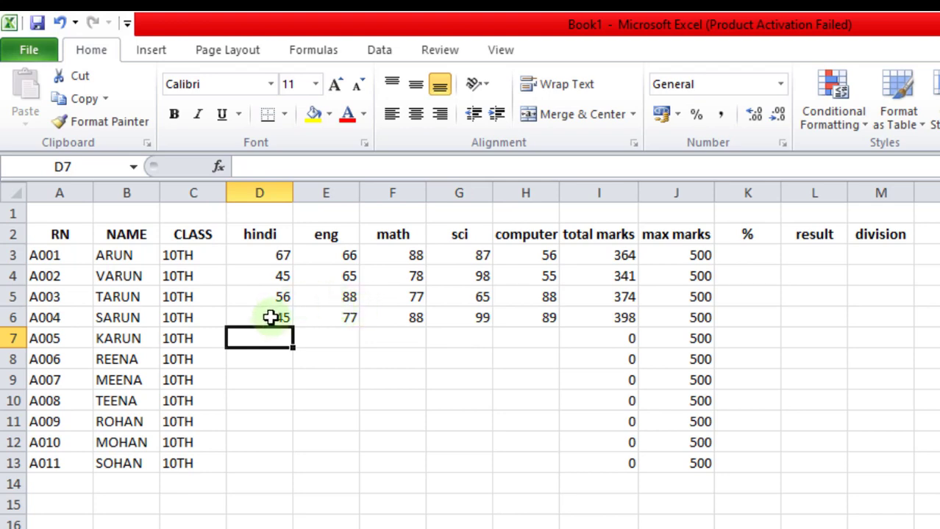
pyautogui.write('55')
pyautogui.press('Tab')
pyautogui.write('66')
pyautogui.press('Tab')
pyautogui.write('77')
pyautogui.press('Tab')
pyautogui.write('88')
pyautogui.press('Tab')
pyautogui.write('99')
pyautogui.press('Tab')
# Enter the subject marks 43, 23, 56, 77 and 88 for student A006 in cells D8 to H8.
pyautogui.press('Down')
pyautogui.press('Left')
pyautogui.press('Left')
pyautogui.press('Left')
pyautogui.press('Left')
pyautogui.press('Left')
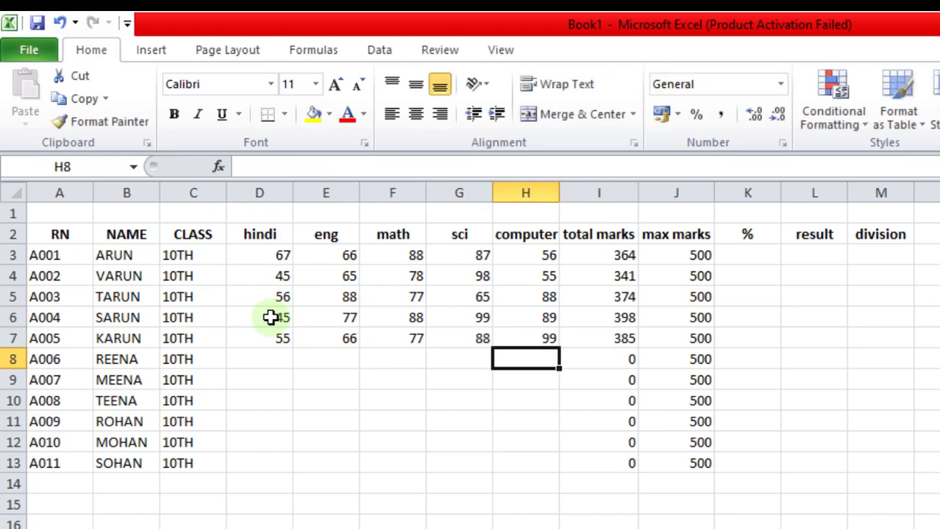
pyautogui.write('43')
pyautogui.press('Tab')
pyautogui.write('23')
pyautogui.press('Tab')
pyautogui.write('56')
pyautogui.press('Tab')
pyautogui.write('77')
pyautogui.press('Tab')
pyautogui.write('88')
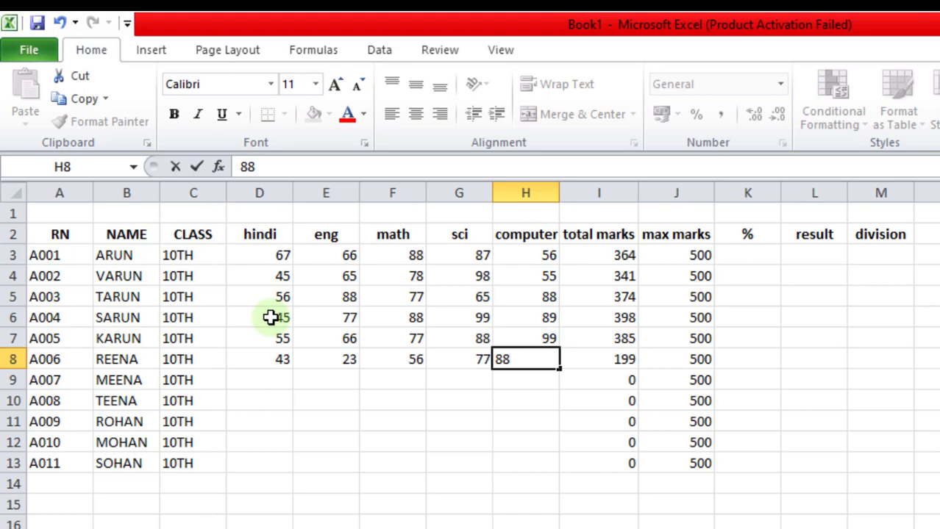
pyautogui.click(315, 478)
pyautogui.click(447, 519)
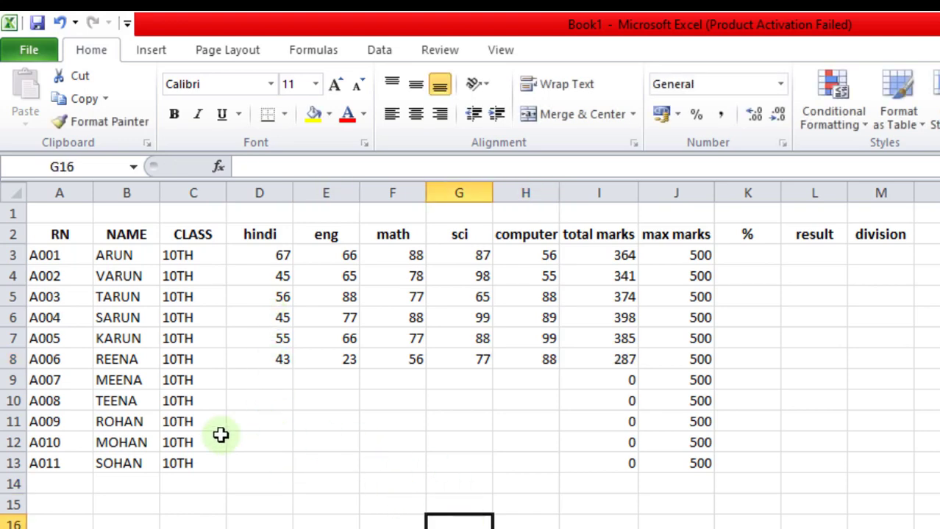
pyautogui.click(283, 459)
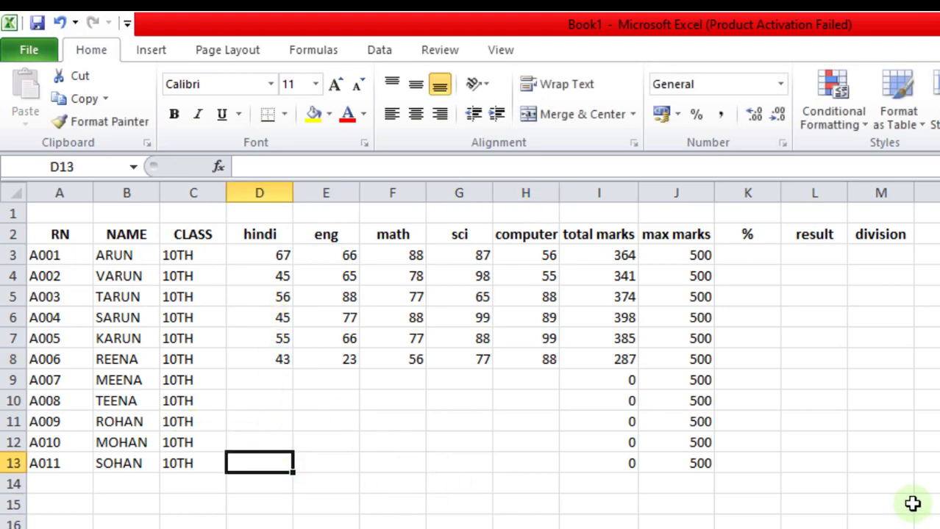
pyautogui.click(807, 448)
# Enter the percentage formula =(I3*100)/J3 in cell K3 for student A001.
pyautogui.click(753, 258)
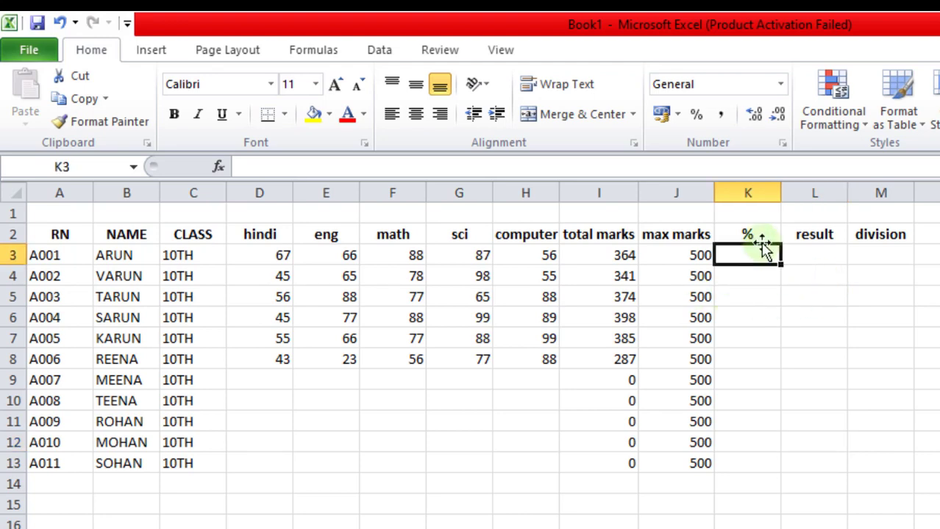
pyautogui.write('=(')
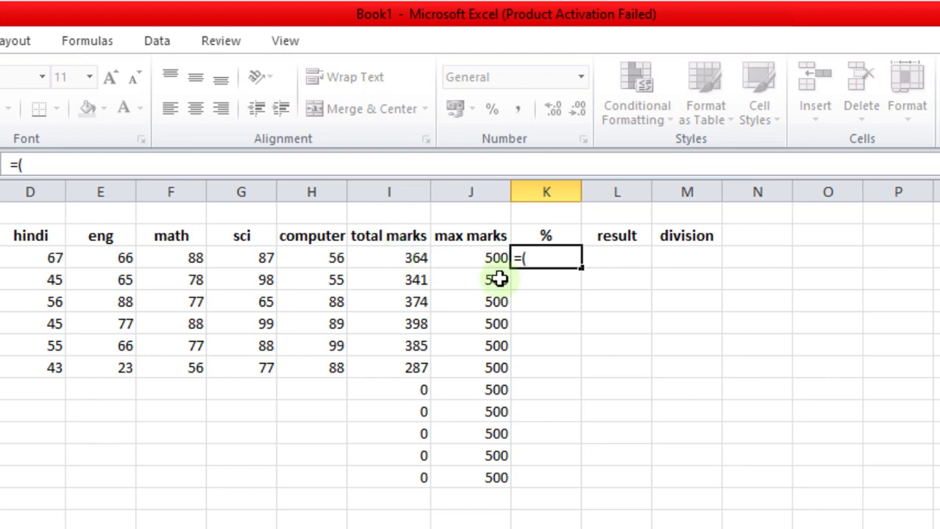
pyautogui.click(383, 262)
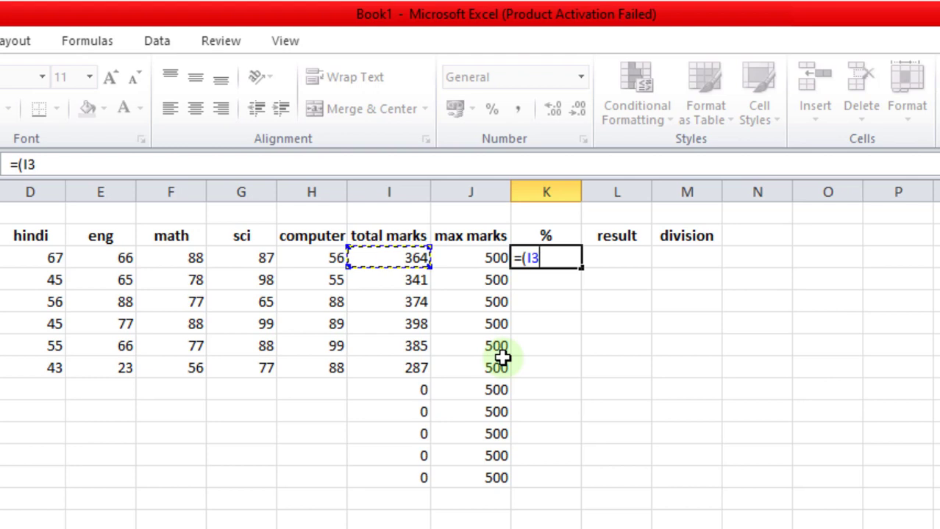
pyautogui.write('*100)/')
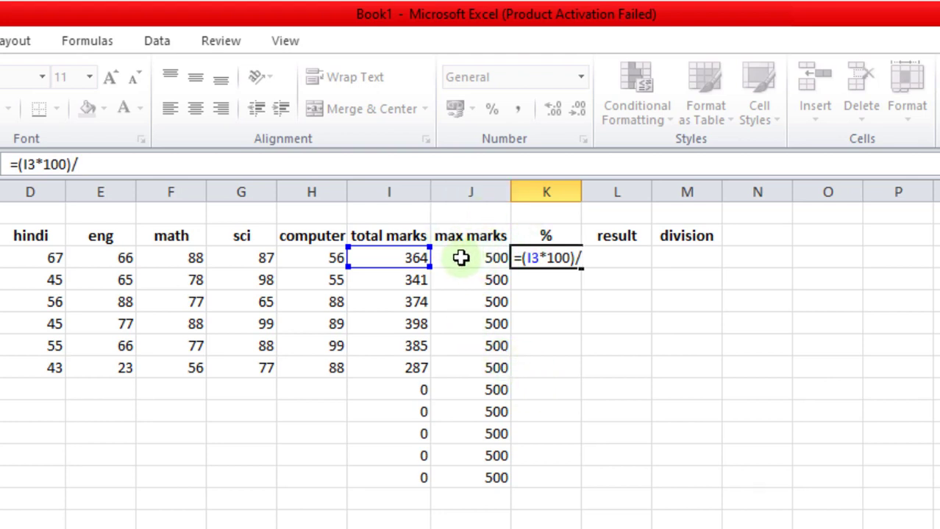
pyautogui.click(463, 258)
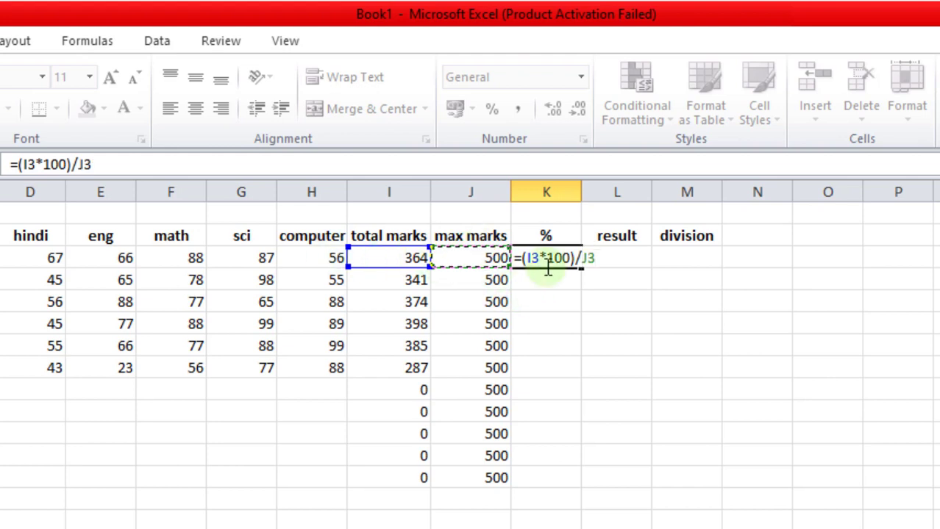
pyautogui.press('Return')
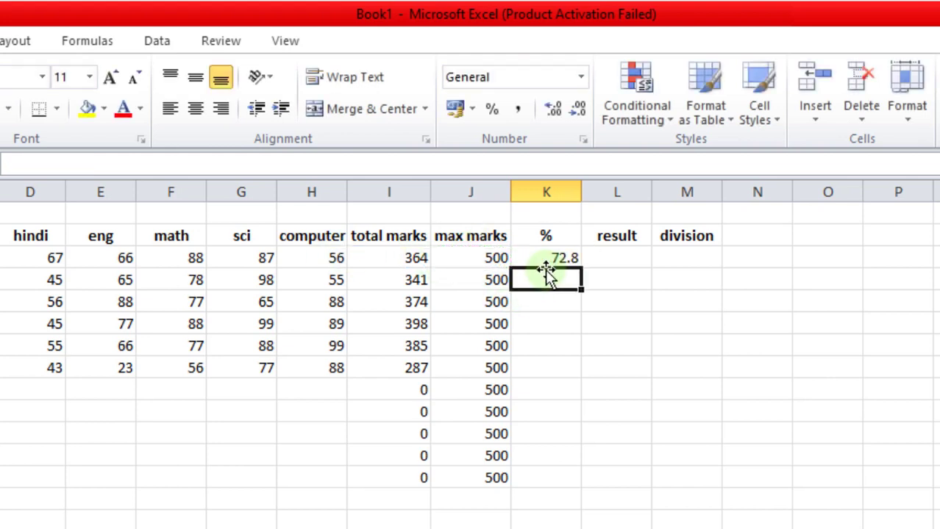
# Fill the percentage formula from K3 down to K13 for the remaining students.
pyautogui.click(549, 258)
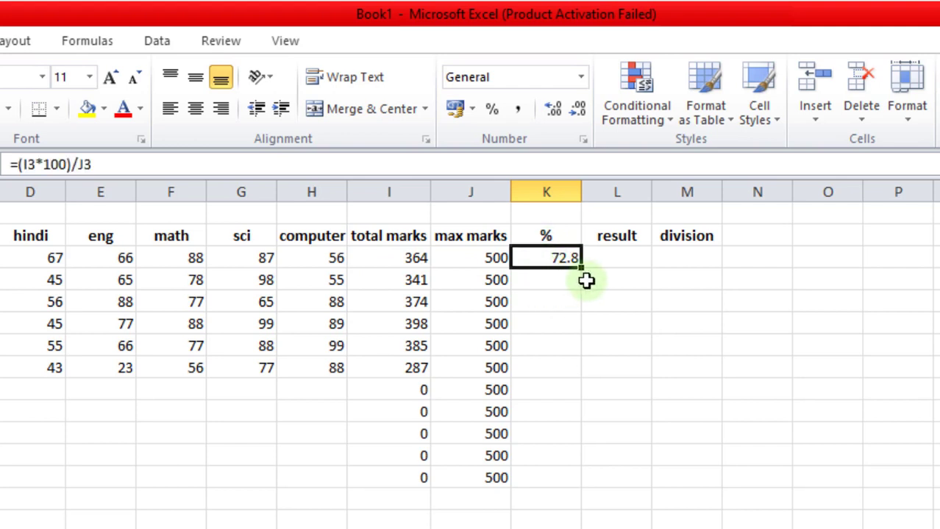
pyautogui.moveTo(582, 268); pyautogui.dragTo(594, 483)
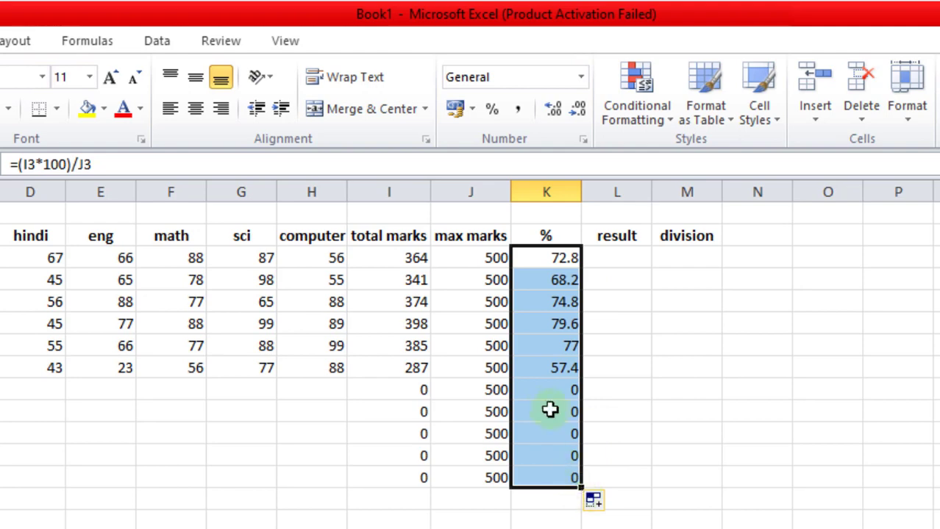
pyautogui.click(688, 389)
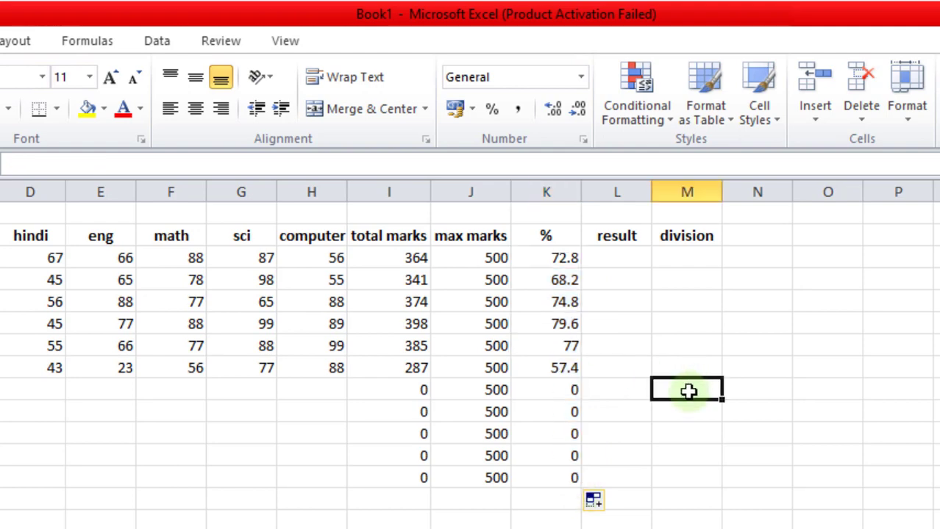
# Start a result formula in cell L3 with an AND test nested in IF, giving D3>=40 as the first condition.
pyautogui.click(622, 256)
pyautogui.click(694, 256)
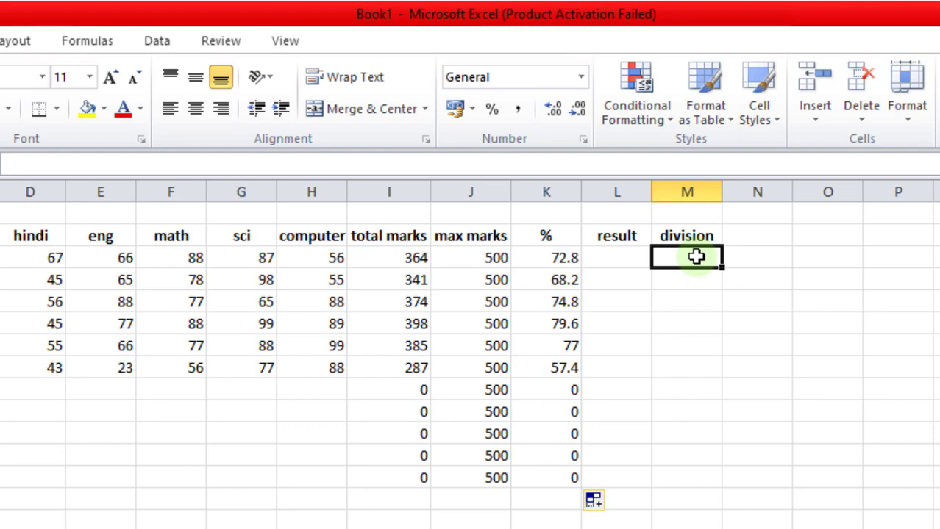
pyautogui.click(629, 324)
pyautogui.click(619, 259)
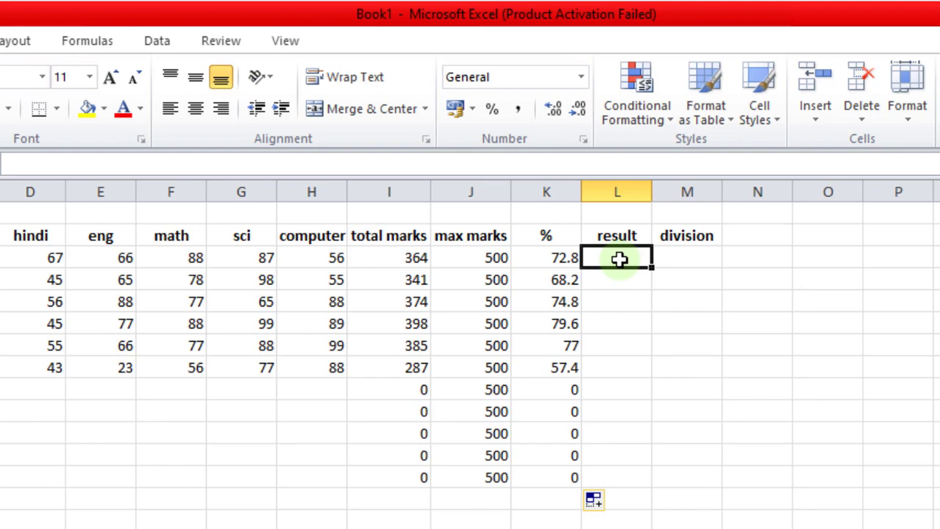
pyautogui.write('=')
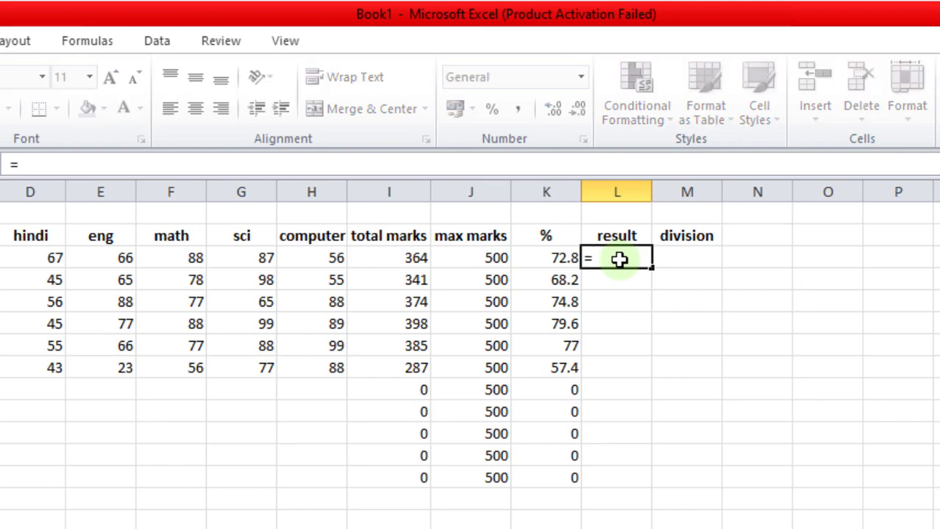
pyautogui.write('if')
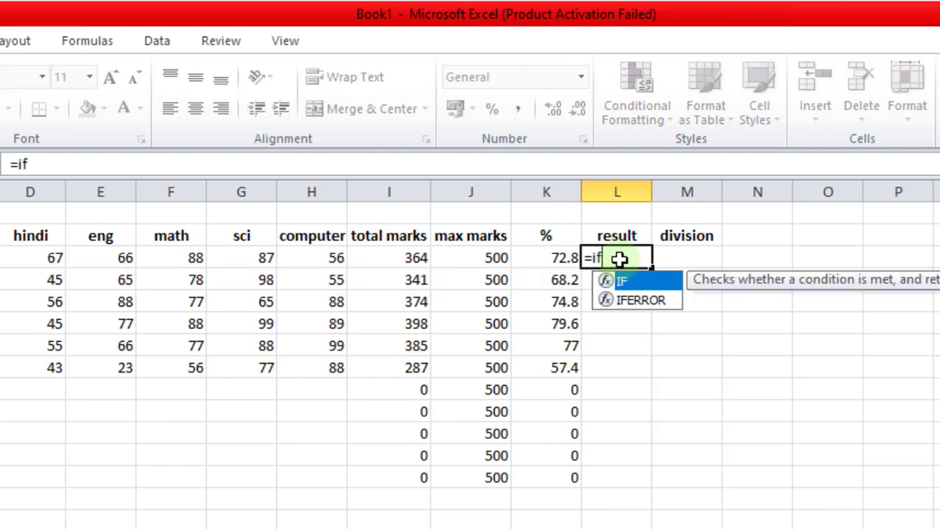
pyautogui.write('(')
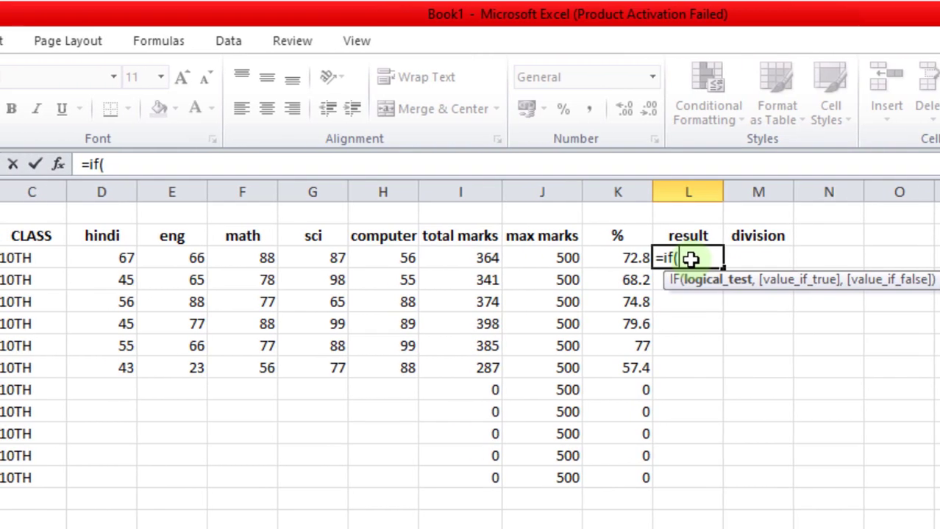
pyautogui.write('and')
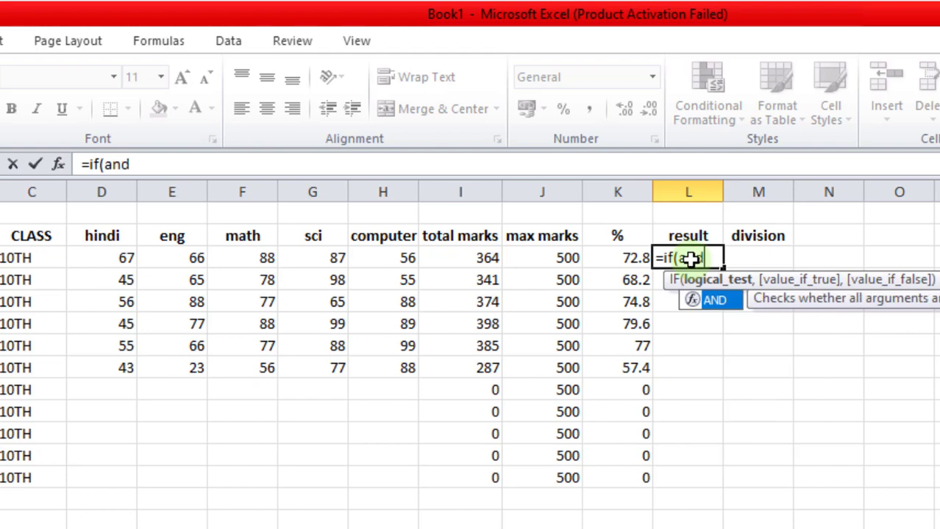
pyautogui.write('(')
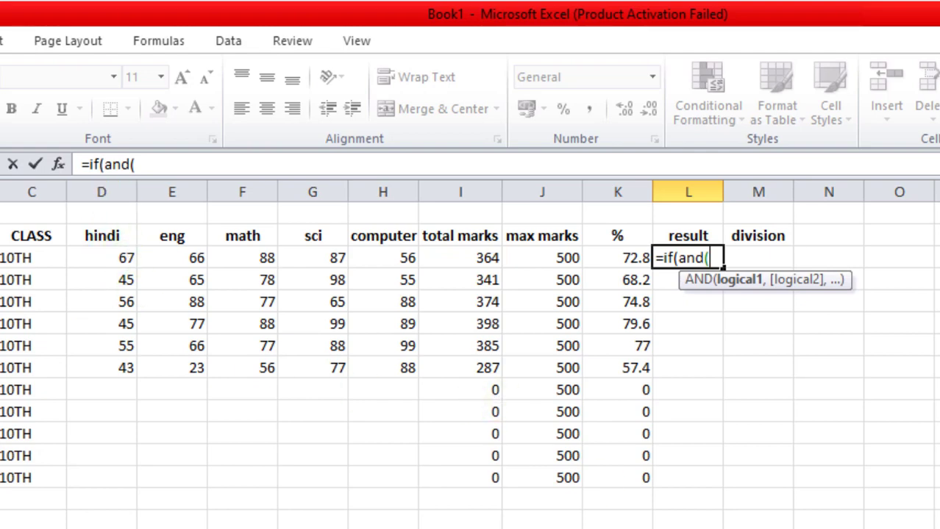
pyautogui.write('d3>')
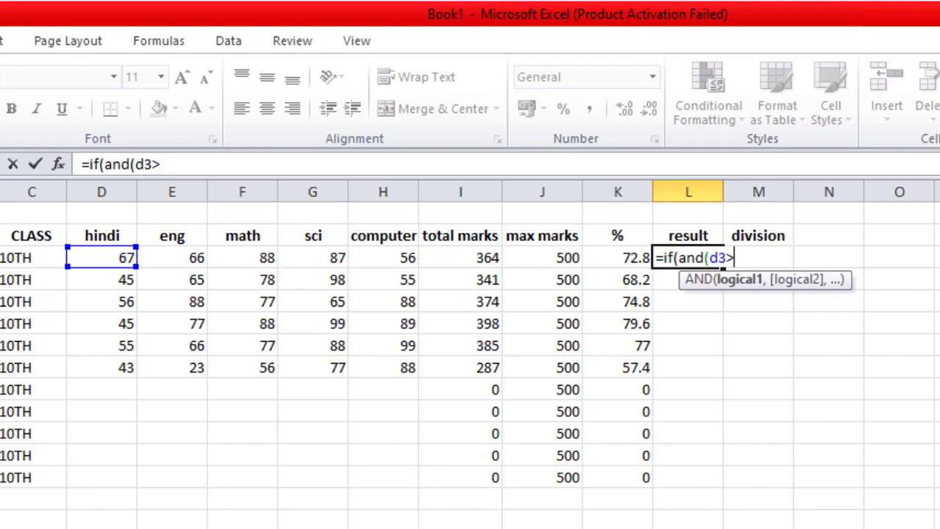
pyautogui.write('=40')
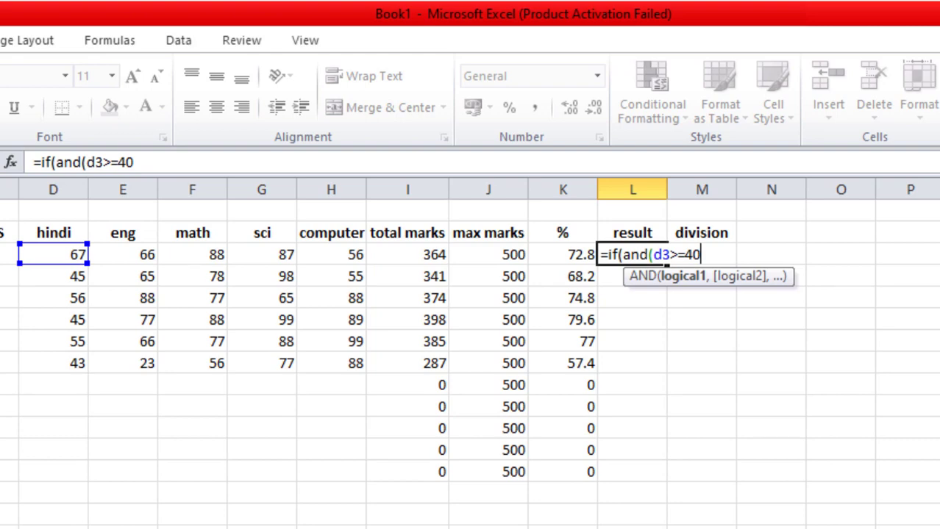
pyautogui.write(',')
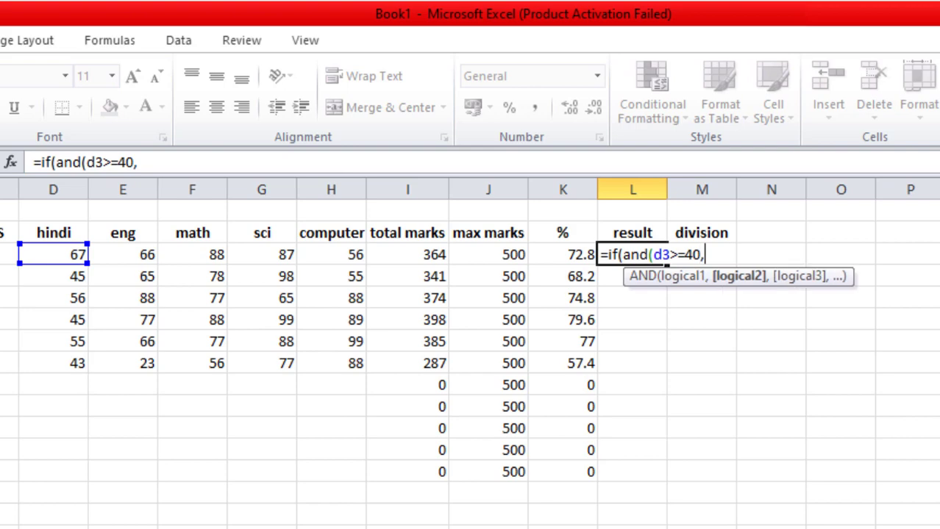
# Add the conditions E3>=40, F3>=40, G3>=40 and H3>=40 to the AND test in L3 and close it.
pyautogui.click(130, 255)
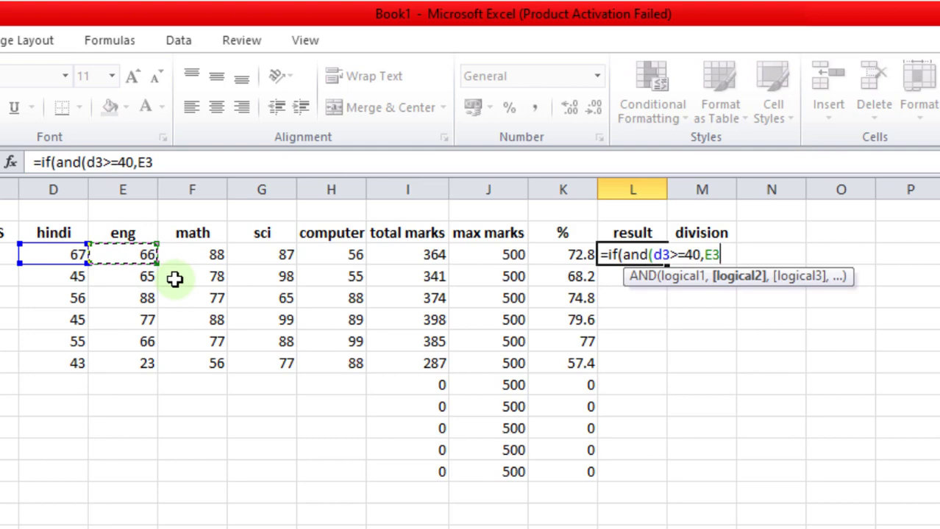
pyautogui.write('>=40')
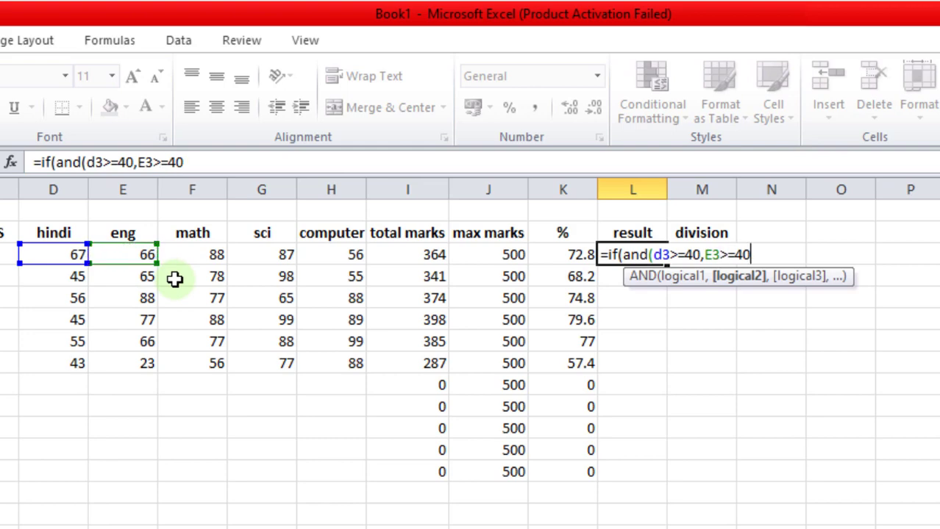
pyautogui.write(',')
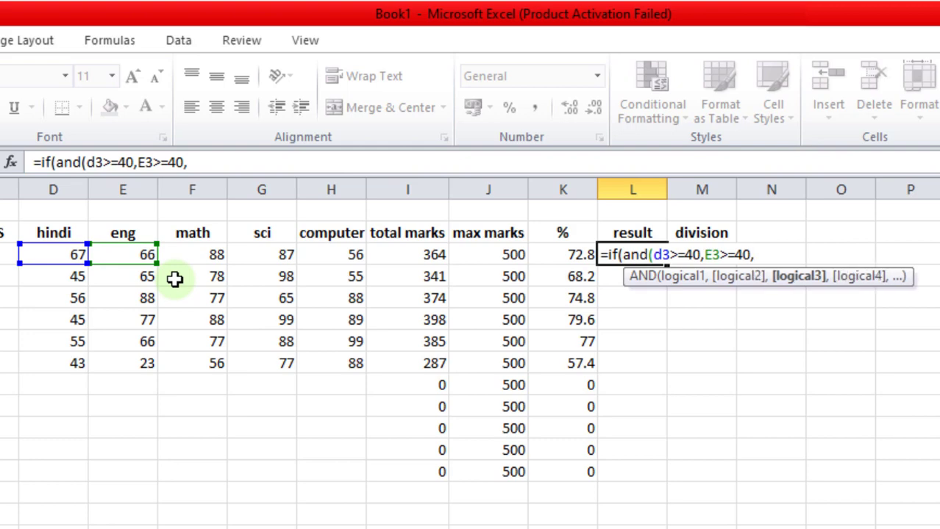
pyautogui.click(219, 256)
pyautogui.write('>=40,')
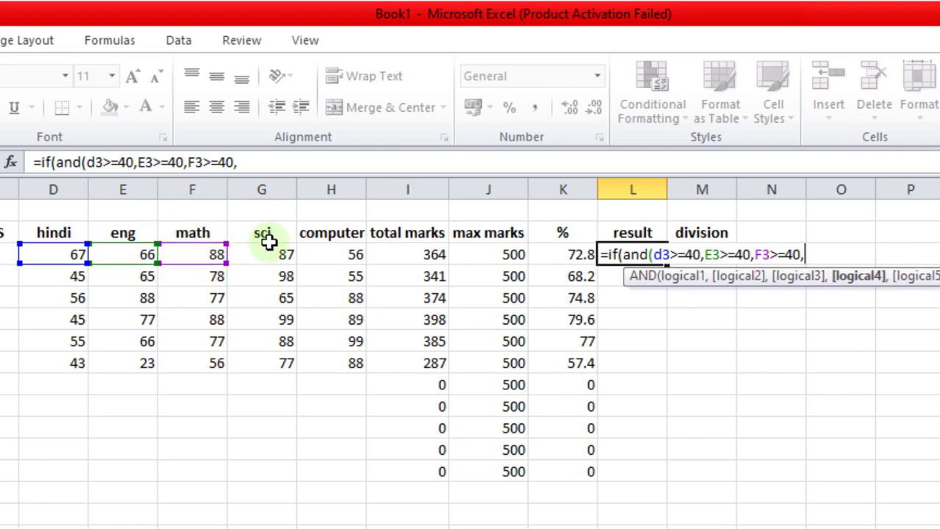
pyautogui.click(278, 251)
pyautogui.write('>=40')
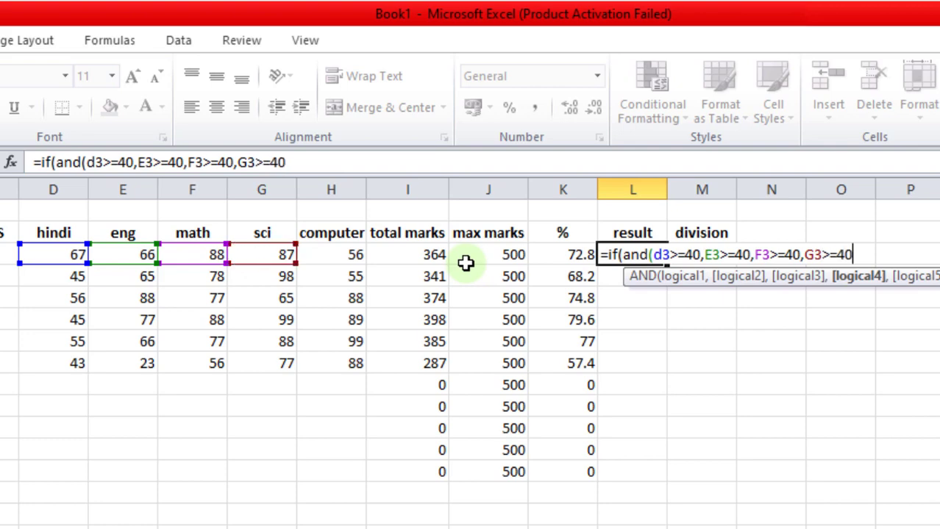
pyautogui.write(',')
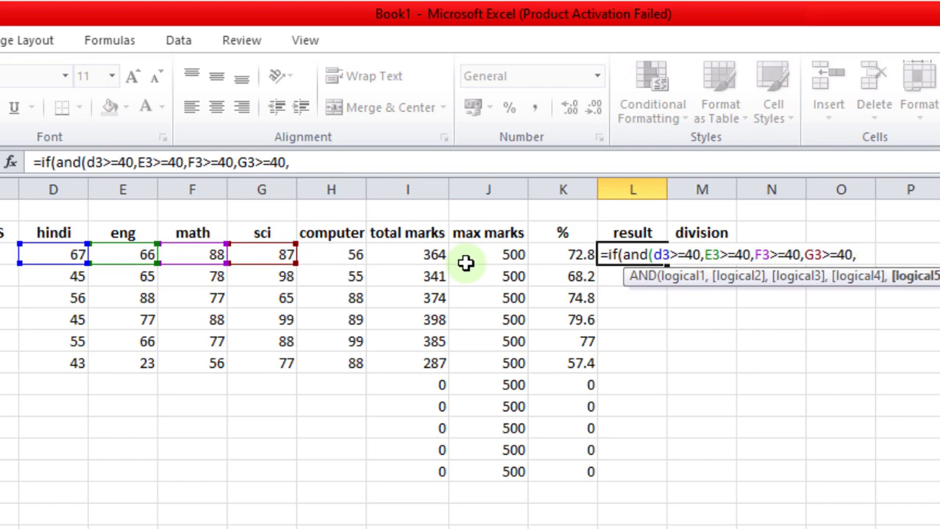
pyautogui.click(342, 256)
pyautogui.write('>')
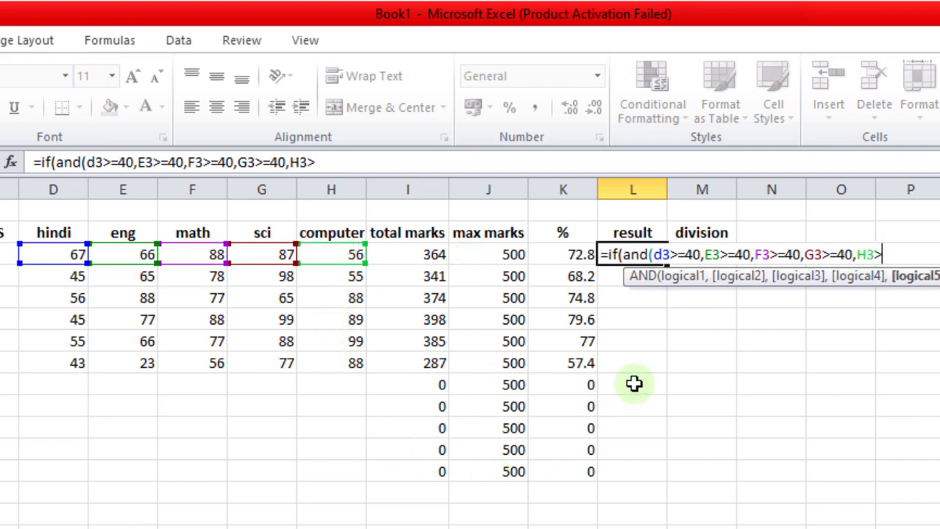
pyautogui.write('=40')
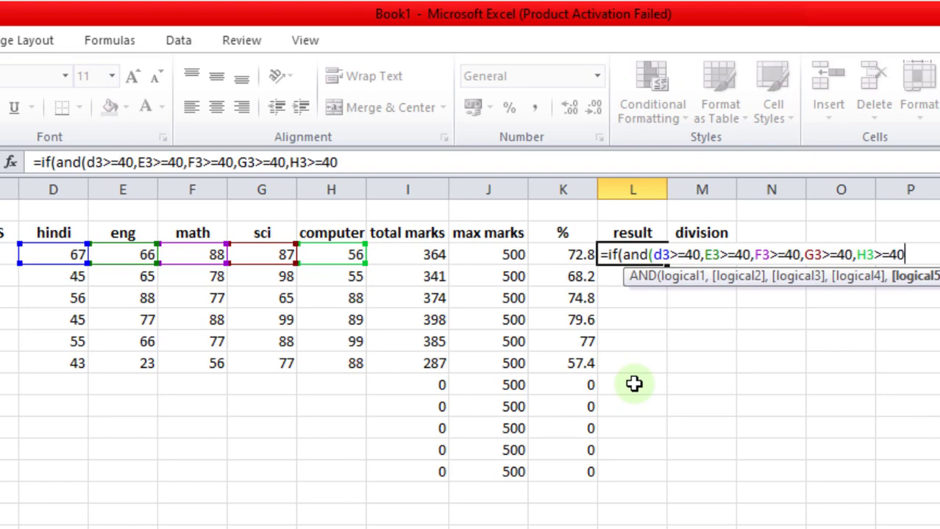
pyautogui.write(')')
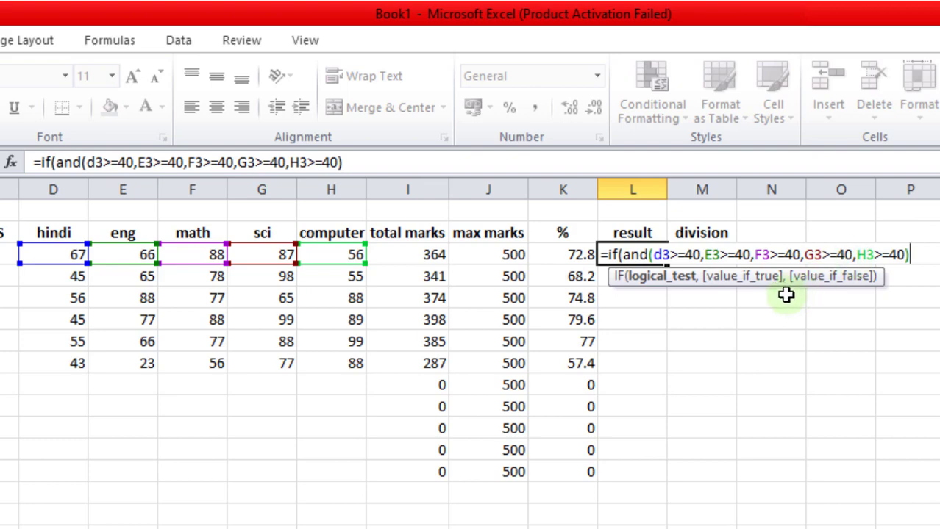
# Complete the IF formula in L3 with "pass" as the true value and "fail" as the false value.
pyautogui.write(',')
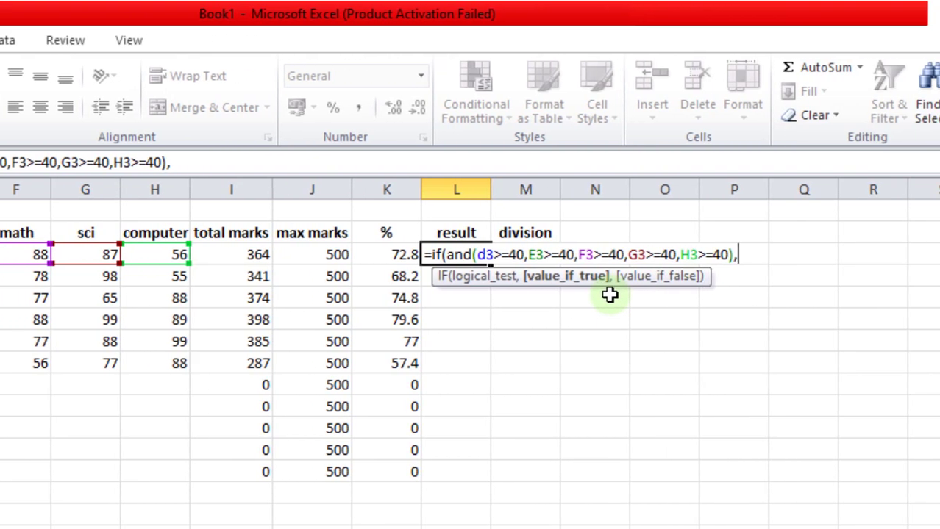
pyautogui.write('"pass')
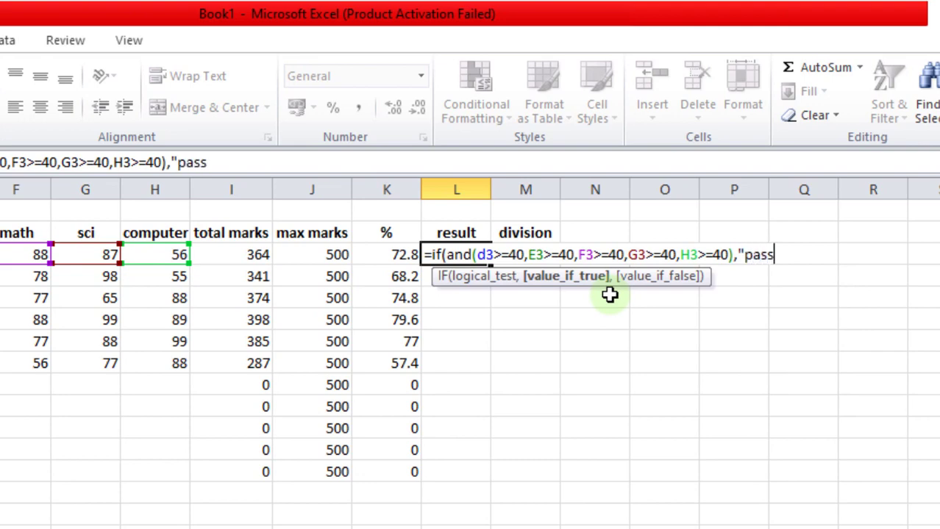
pyautogui.write('","fail')
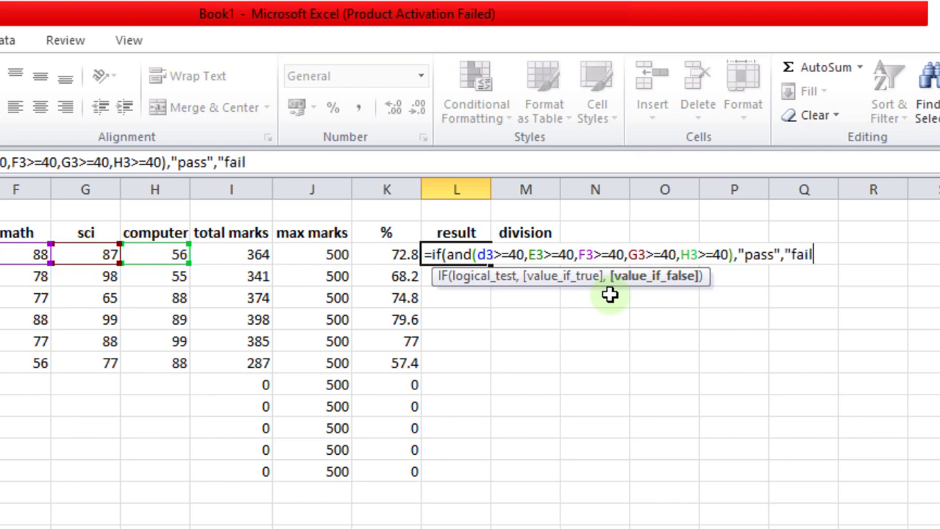
pyautogui.write('")')
pyautogui.press('Return')
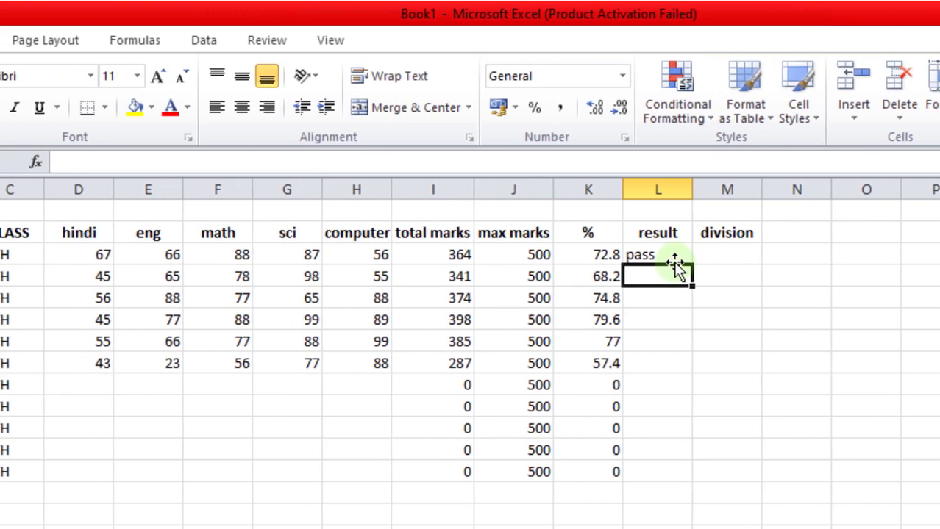
# Fill the pass/fail result formula from L3 down to L13.
pyautogui.click(661, 255)
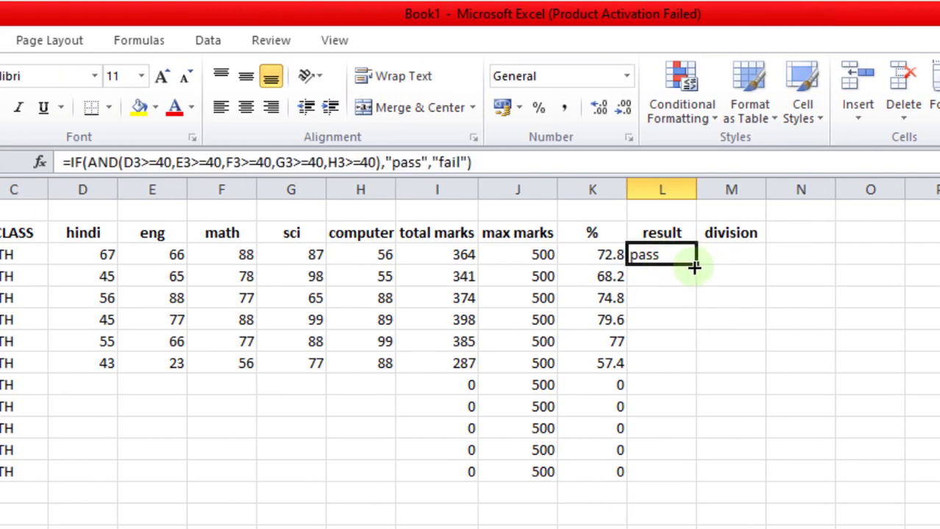
pyautogui.moveTo(697, 263); pyautogui.dragTo(678, 475)
pyautogui.click(732, 389)
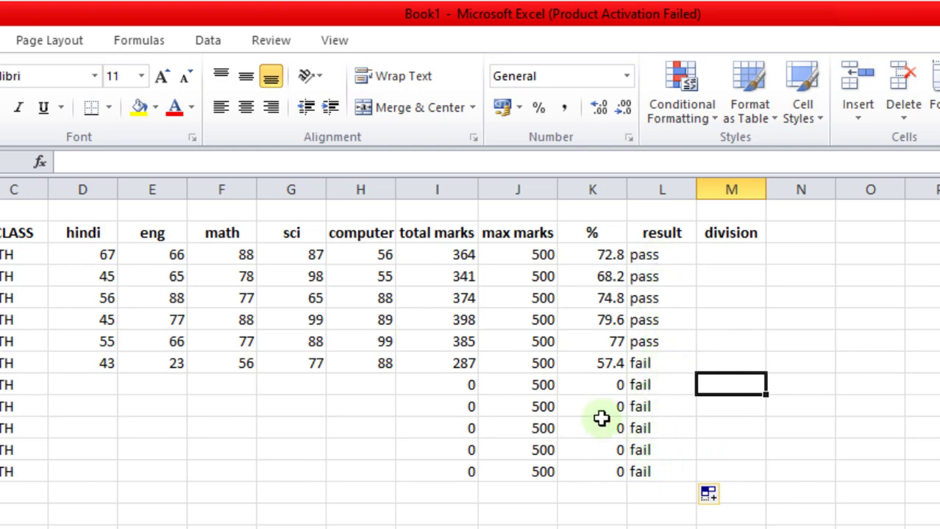
pyautogui.click(365, 408)
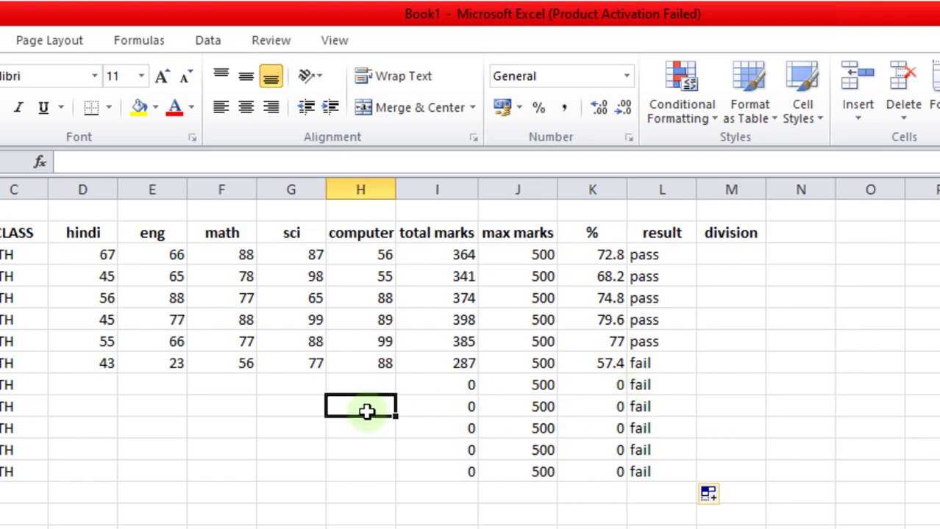
# Enter the marks 23, 55, 77, 55 and 88 in D9 through H9 for the student in row 9.
pyautogui.click(116, 387)
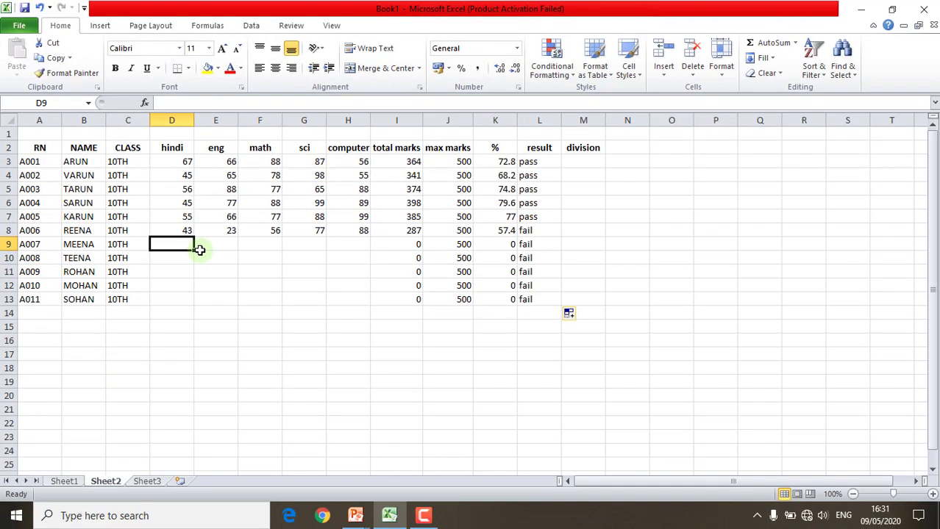
pyautogui.write('23')
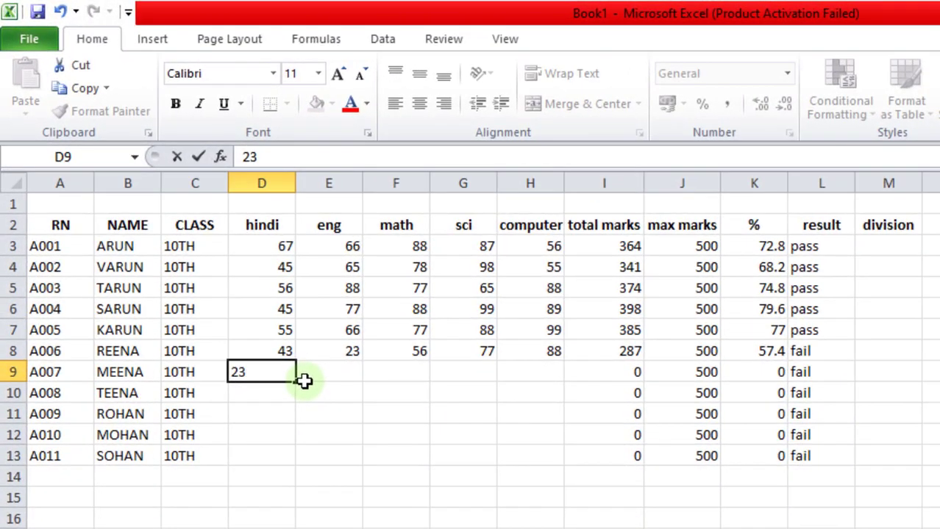
pyautogui.click(198, 250)
pyautogui.write('55')
pyautogui.press('Tab')
pyautogui.write('77')
pyautogui.press('Tab')
pyautogui.write('55')
pyautogui.press('Tab')
pyautogui.write('88')
pyautogui.press('Tab')
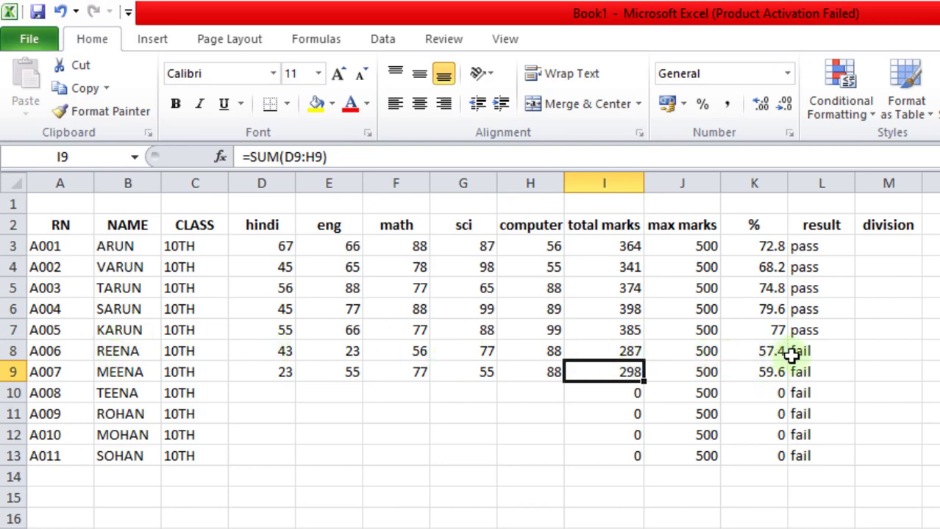
# Change the English mark in E8 to 55.
pyautogui.click(352, 351)
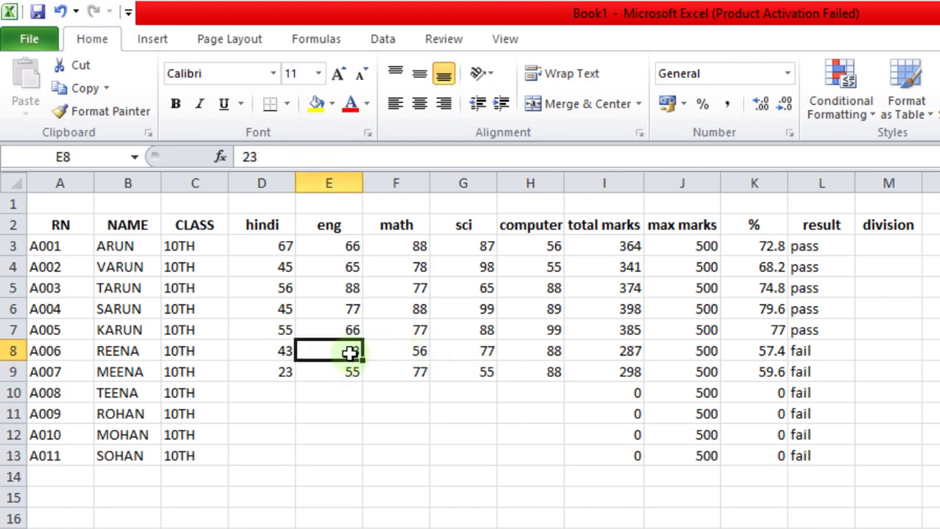
pyautogui.write('55')
pyautogui.click(533, 470)
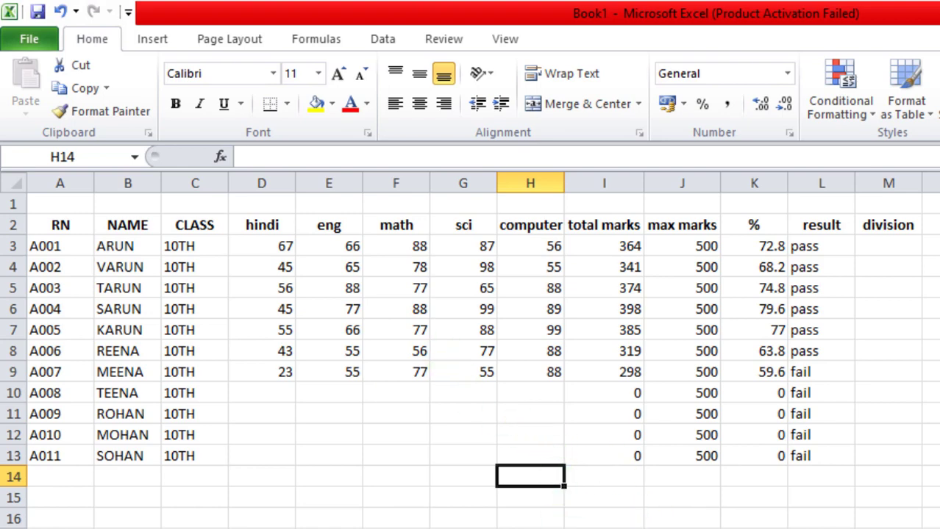
pyautogui.click(588, 528)
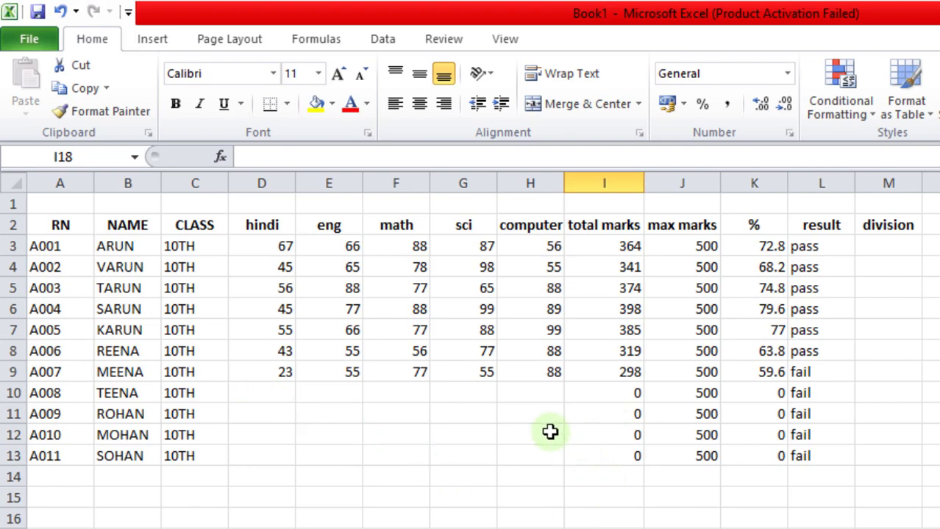
# Start a division formula in cell M3 with an AND test nested in IF, giving L3="pass" as the first condition.
pyautogui.click(881, 250)
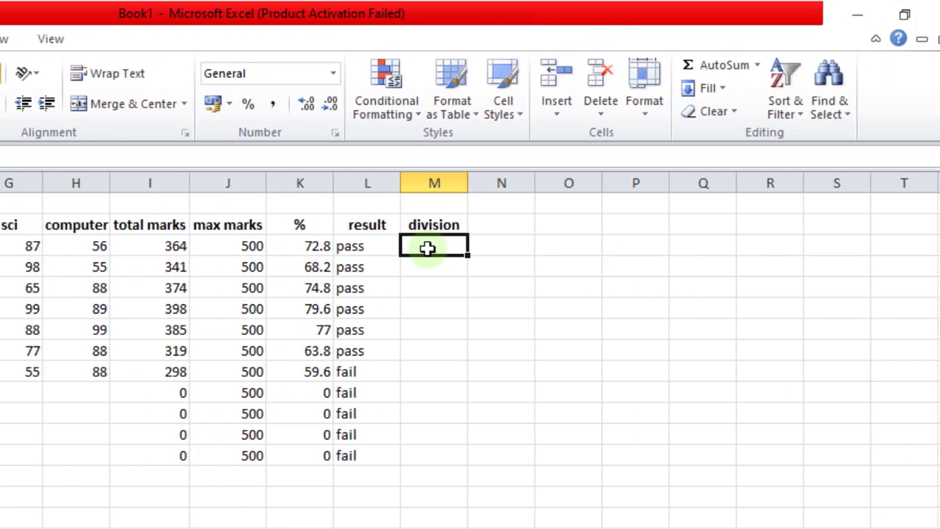
pyautogui.write('=')
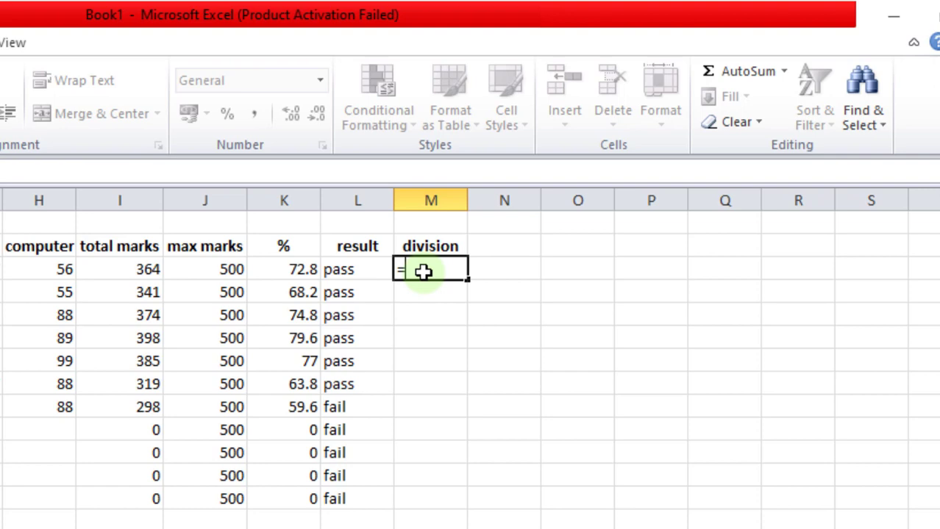
pyautogui.write('if')
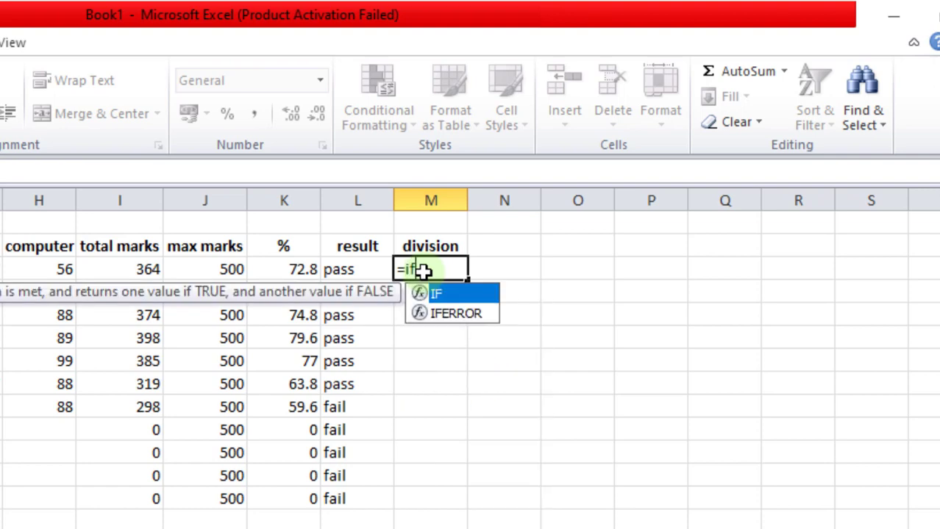
pyautogui.write('(')
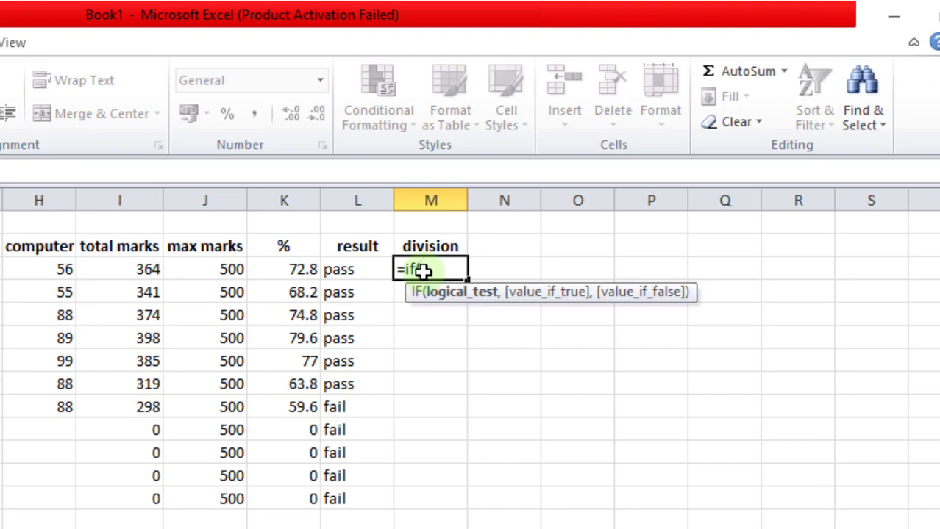
pyautogui.write('and')
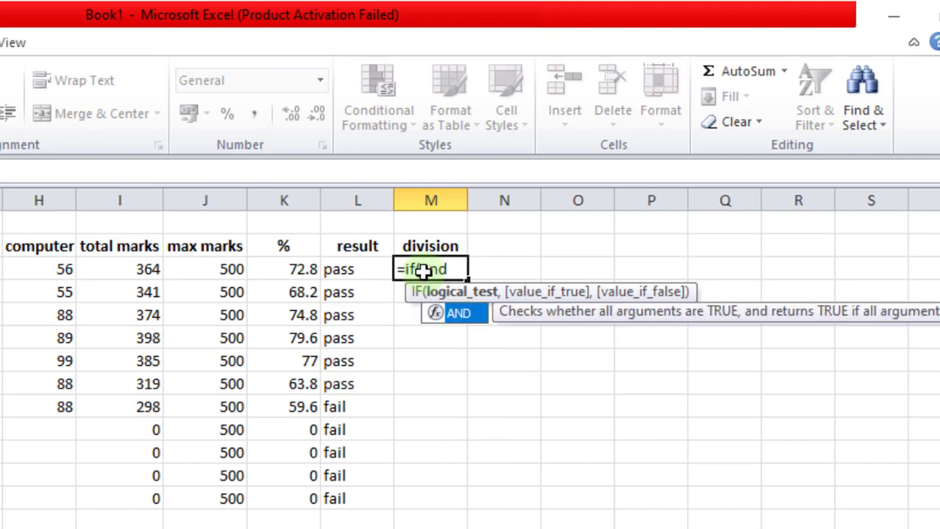
pyautogui.write('(')
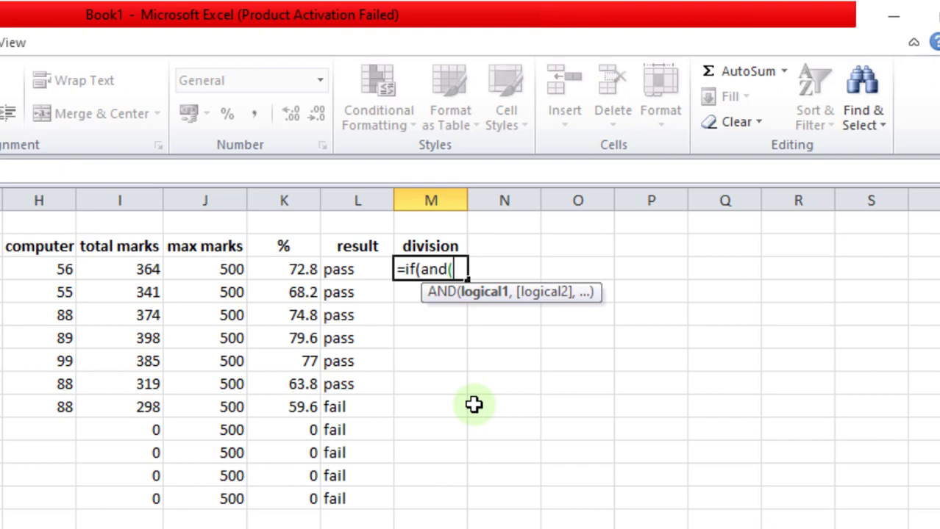
pyautogui.click(360, 270)
pyautogui.write('="pass"')
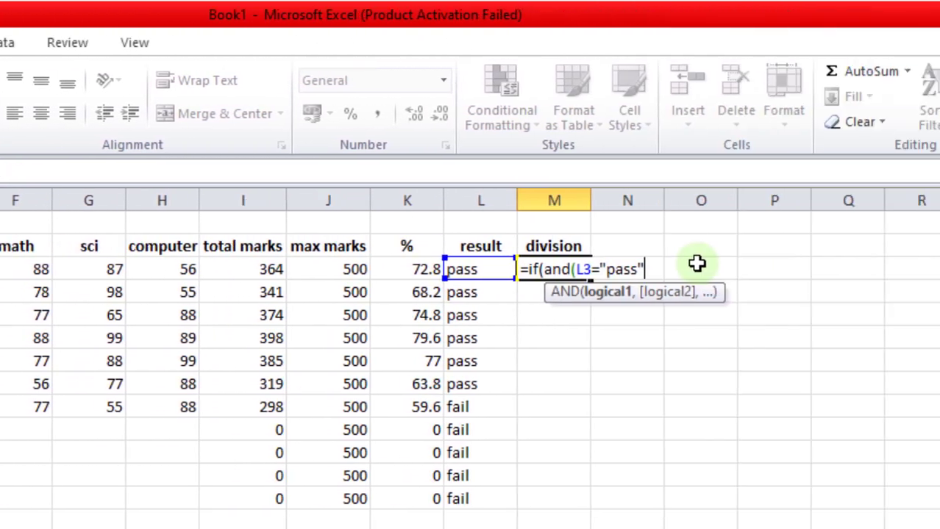
# Add the condition K3>=60 to the AND test in M3 and close it.
pyautogui.write(',')
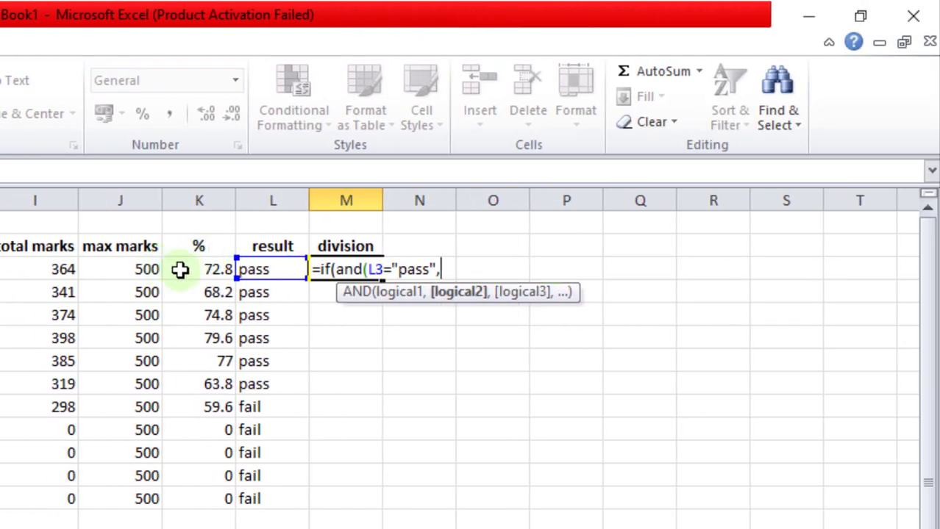
pyautogui.click(208, 269)
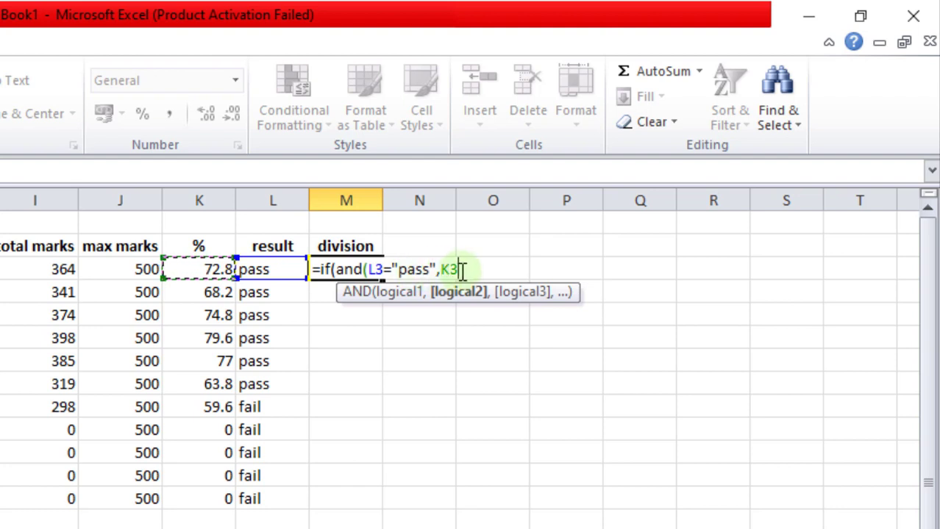
pyautogui.write('>=')
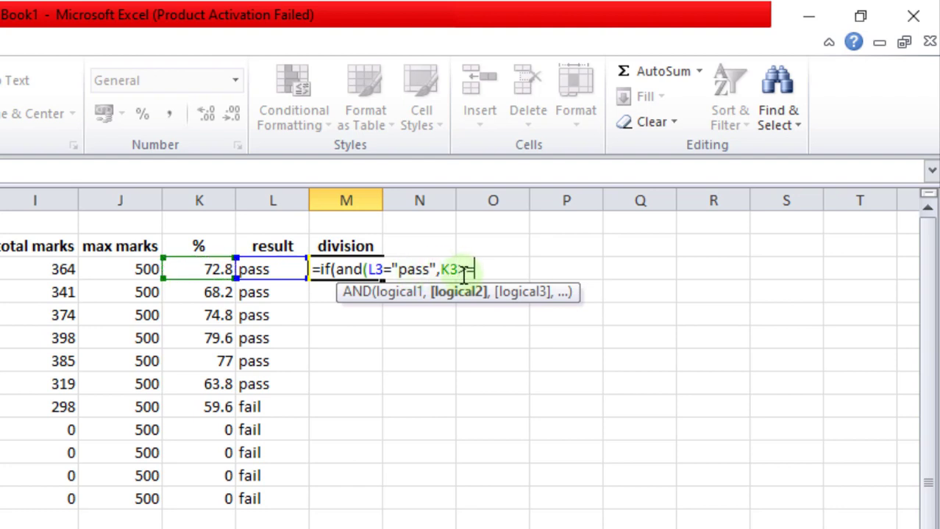
pyautogui.write('60')
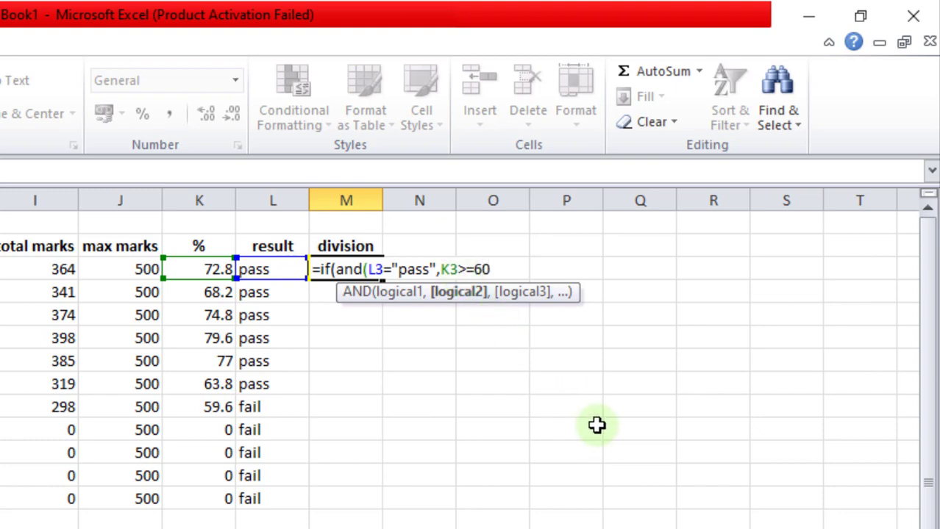
pyautogui.write(')')
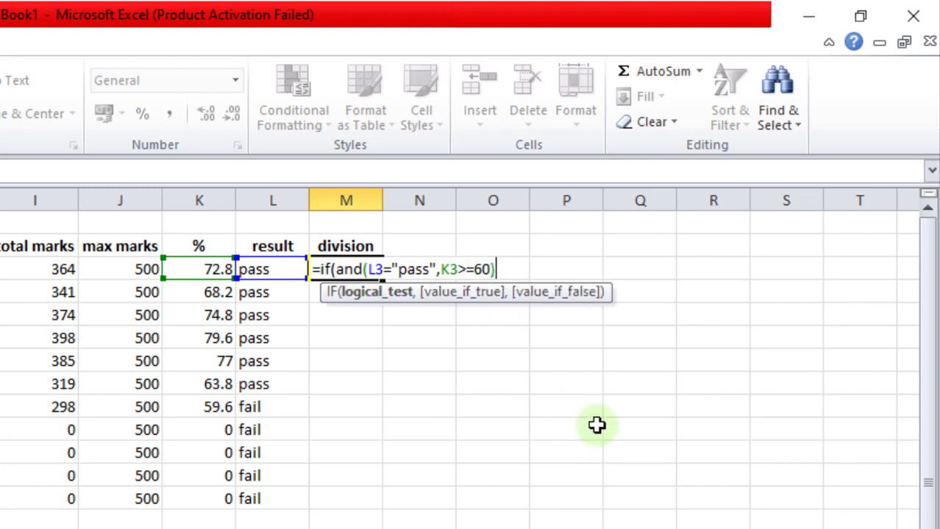
# Set "1st" as the true value of the IF formula in M3, separated from the other arguments by commas.
pyautogui.write('"1st')
pyautogui.click(497, 269)
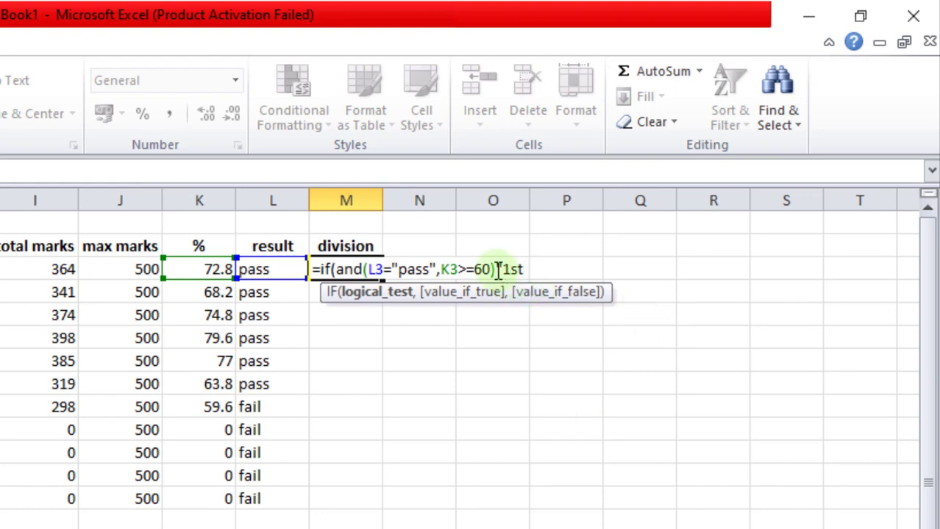
pyautogui.write(',')
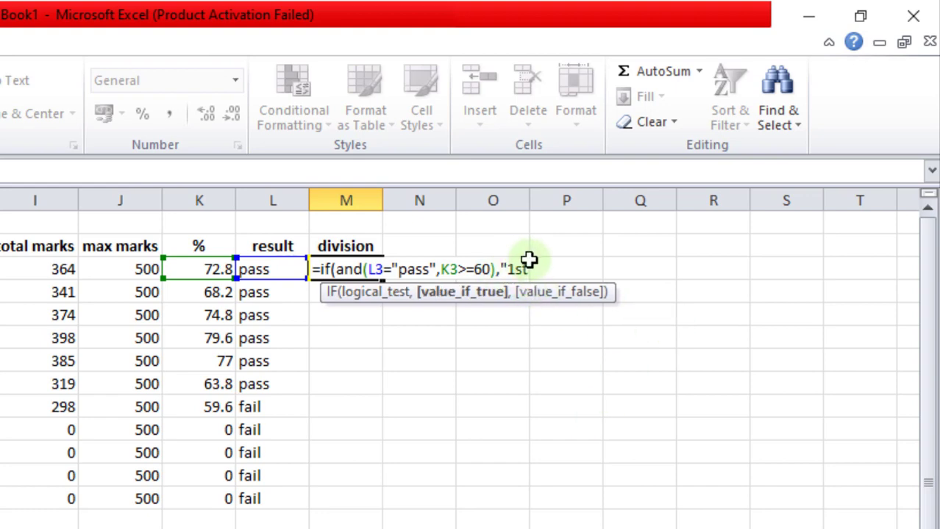
pyautogui.click(529, 269)
pyautogui.write('"')
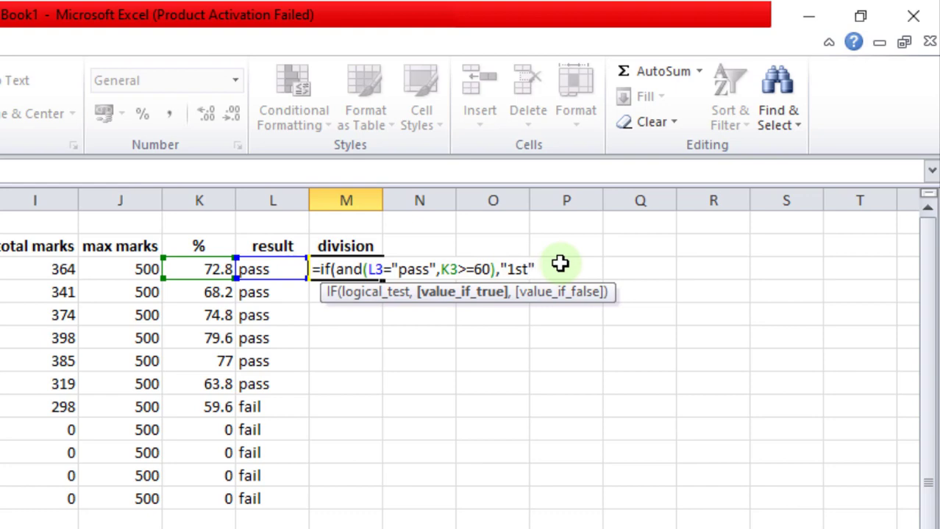
pyautogui.write(',')
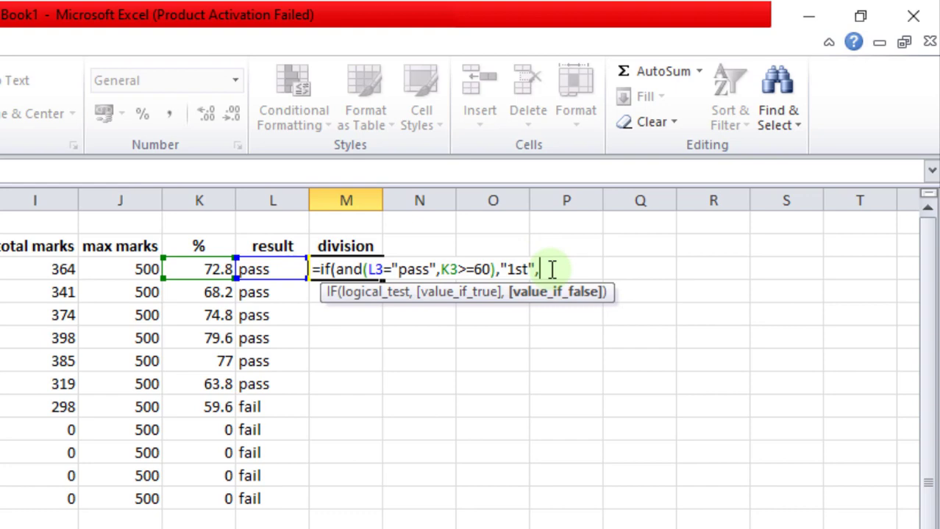
# Nest a second IF as the false value in M3, with an AND test of L3="pass" and K3>=50.
pyautogui.write('if')
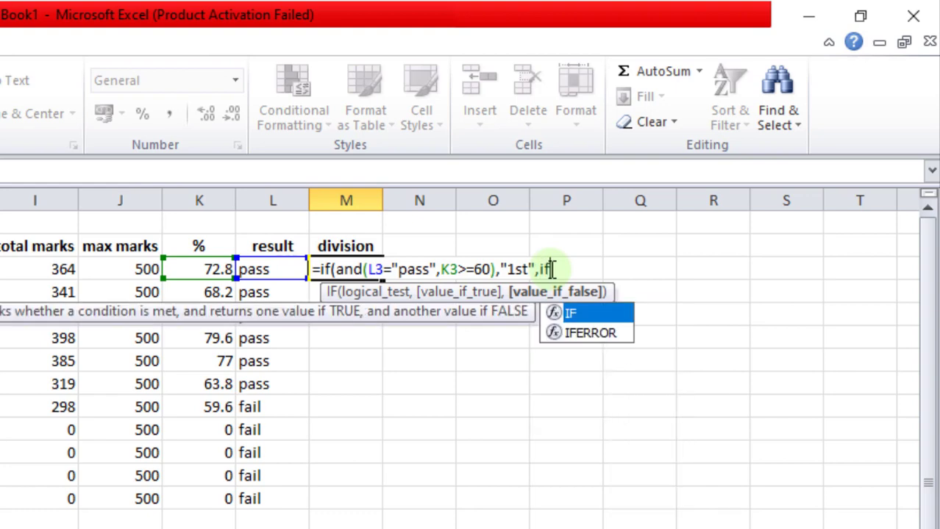
pyautogui.write('(and')
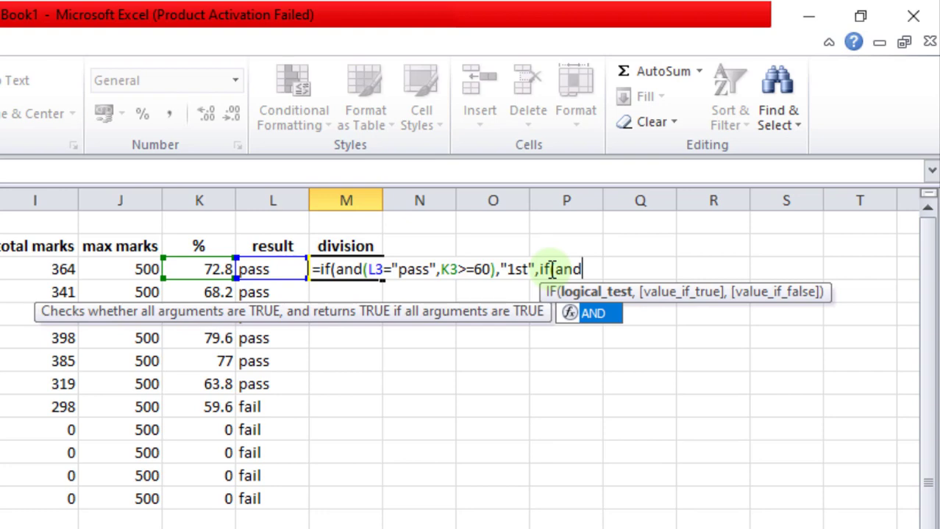
pyautogui.write('(')
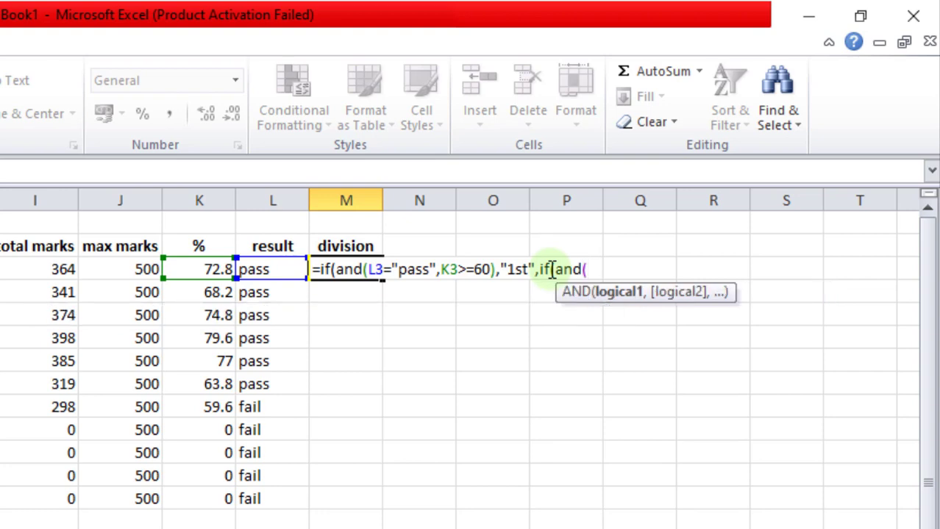
pyautogui.write('l3')
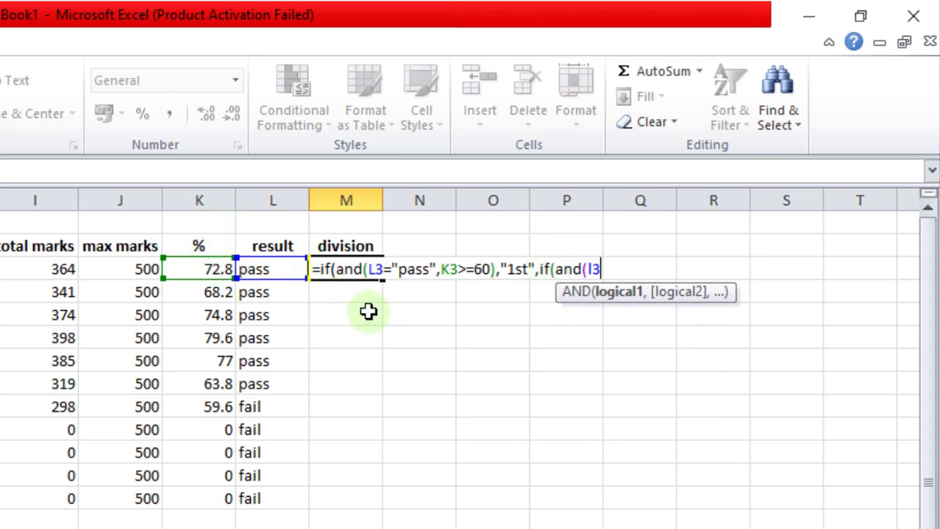
pyautogui.write('="pass')
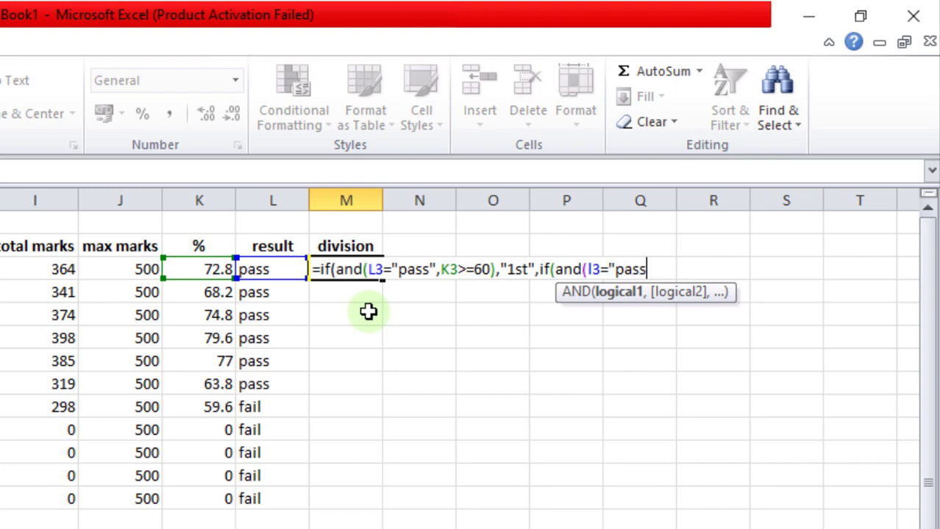
pyautogui.write('",')
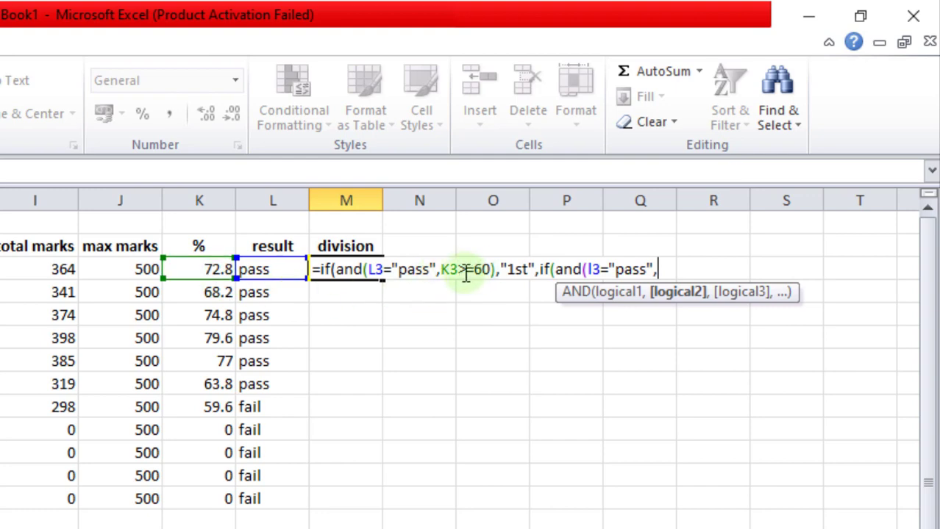
pyautogui.write('k3>=')
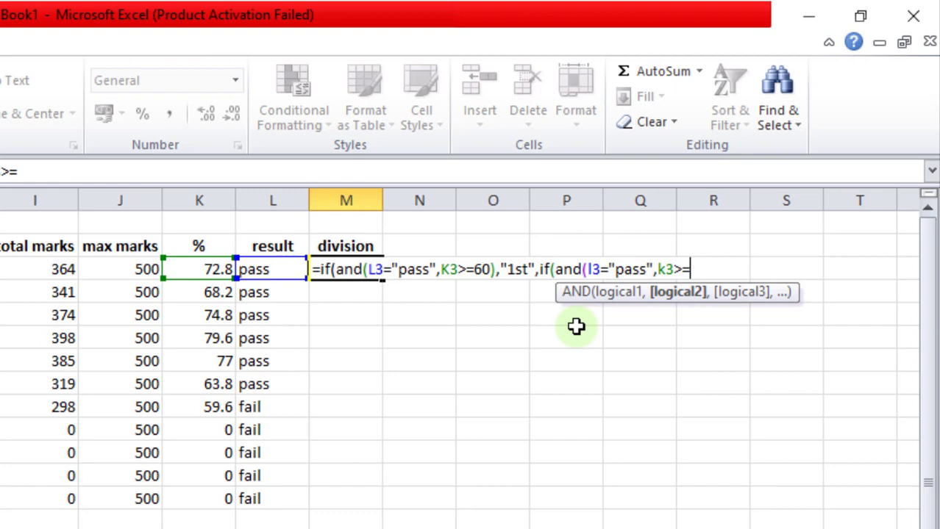
pyautogui.write('50')
pyautogui.write(')')
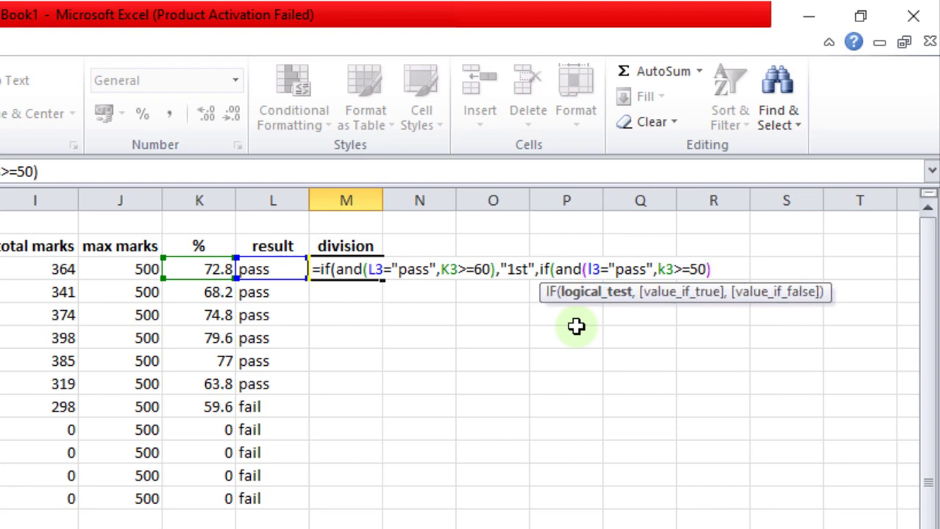
# Set "2nd" as the true value of the second IF in M3, followed by a comma for its false value.
pyautogui.write(',')
pyautogui.write('"2n')
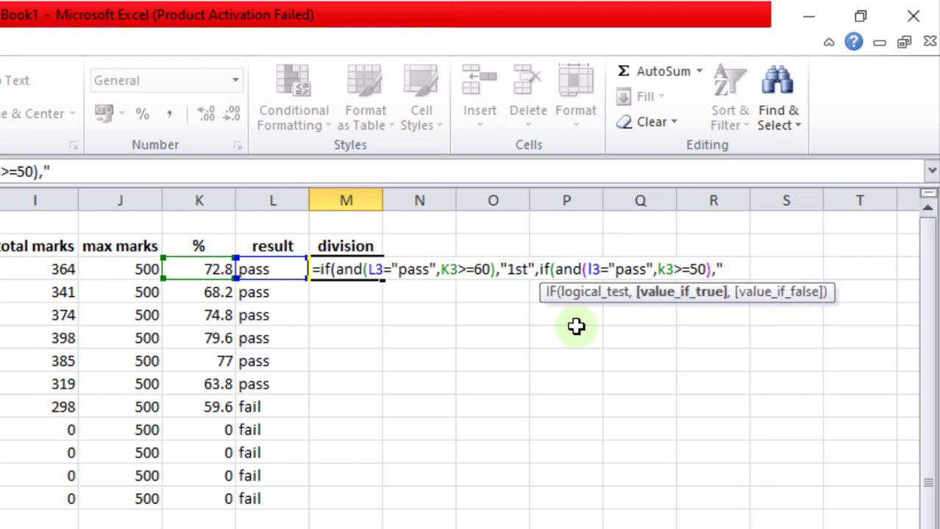
pyautogui.write('d"')
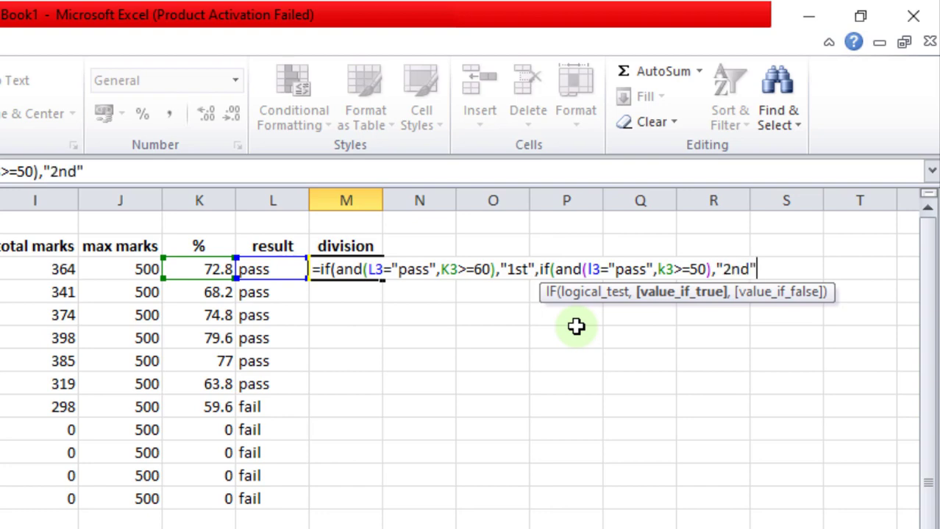
pyautogui.write(',')
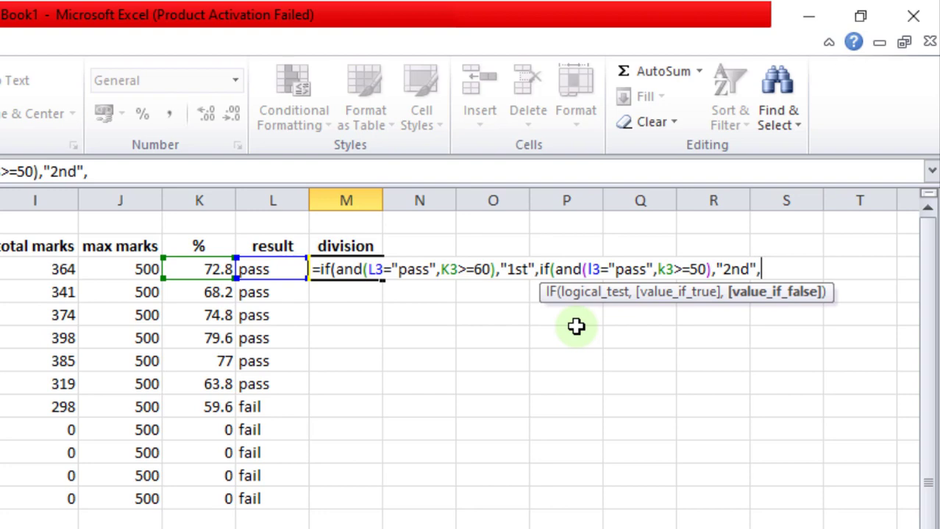
# Nest a third IF as the second IF's false value in M3, with an AND test for L3 equal to pass and K3>=40.
pyautogui.write('if')
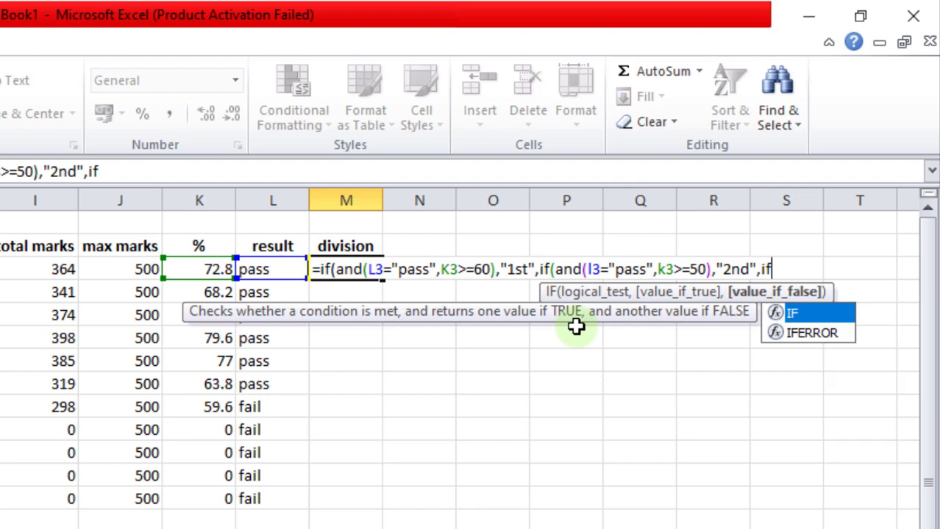
pyautogui.write('(and')
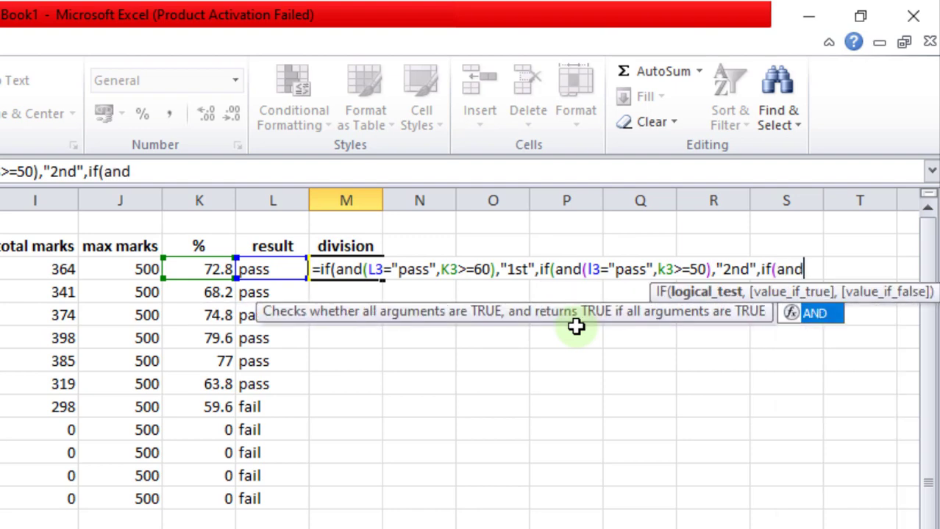
pyautogui.write('(')
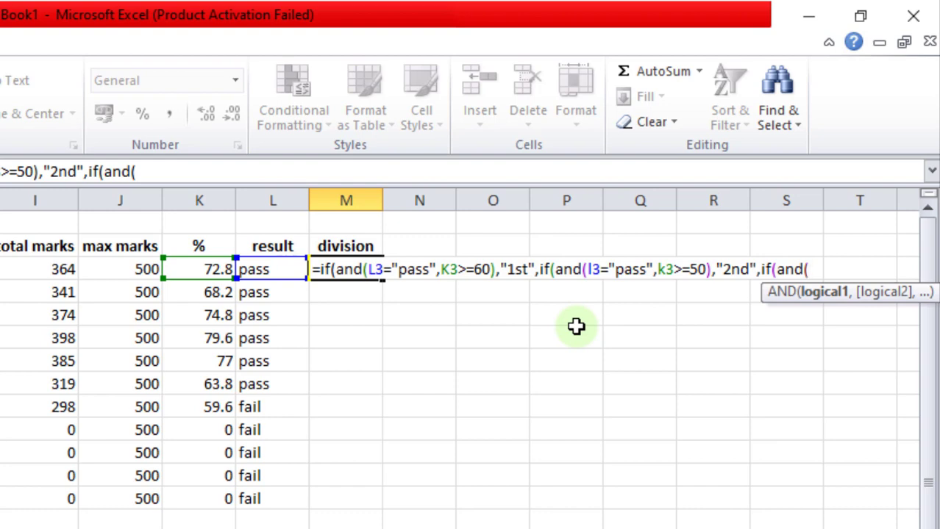
pyautogui.write('l3="pas')
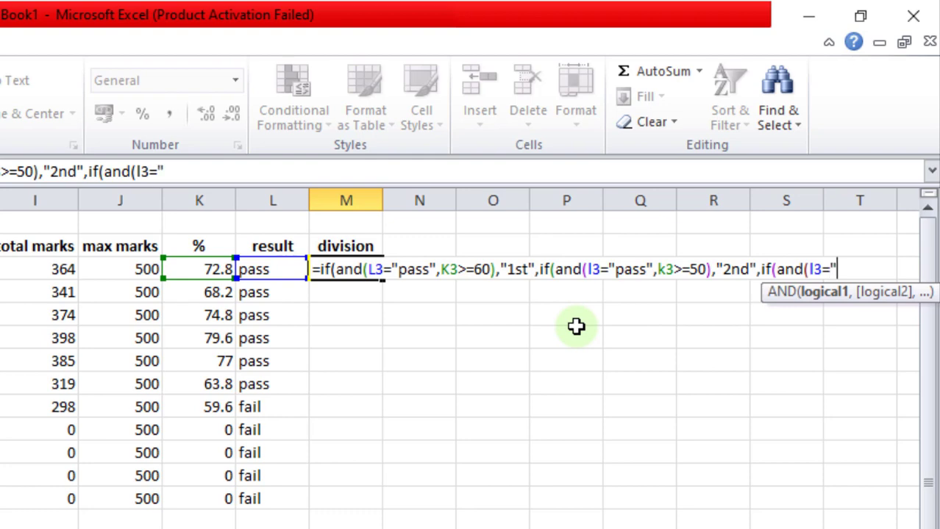
pyautogui.write('s,')
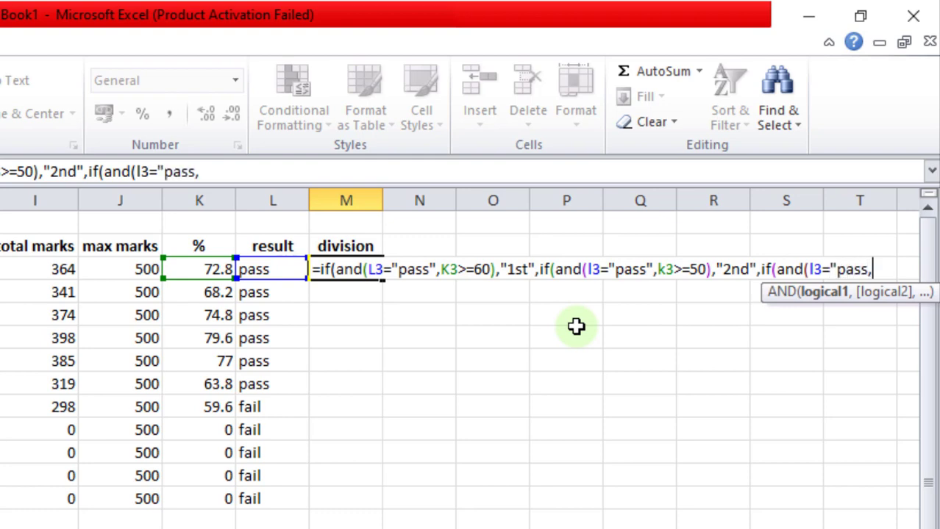
pyautogui.write('k3')
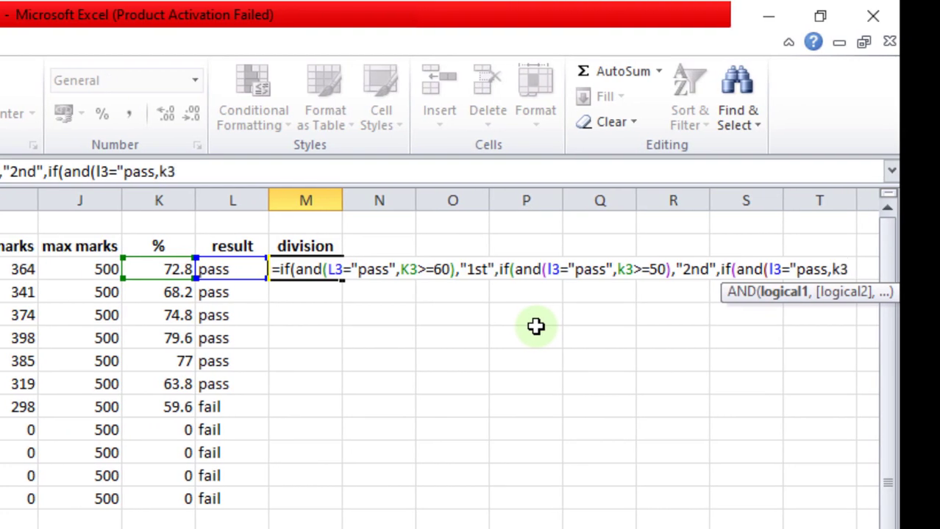
pyautogui.write('>=40')
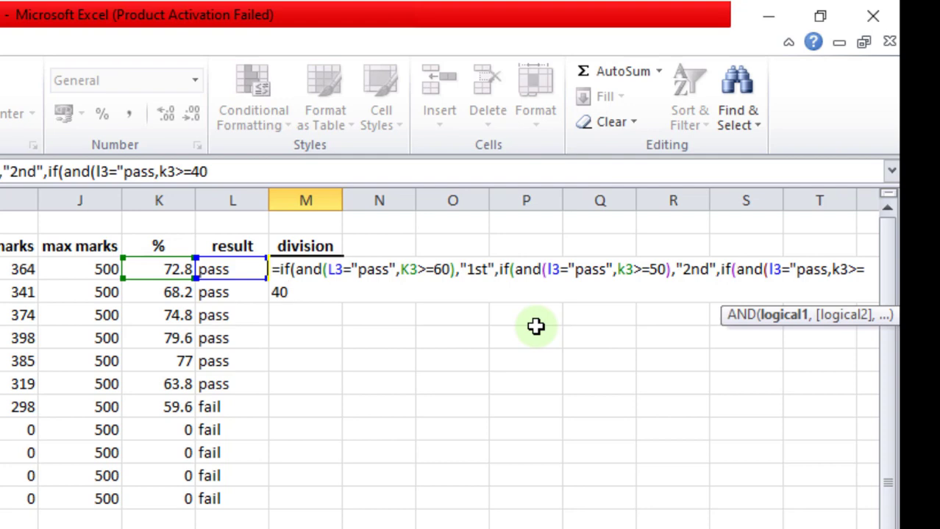
# Set "3rd" and "fail" as the third IF's true and false values, close all three IFs and try to enter the M3 formula.
pyautogui.write('),"3rd')
pyautogui.write('",')
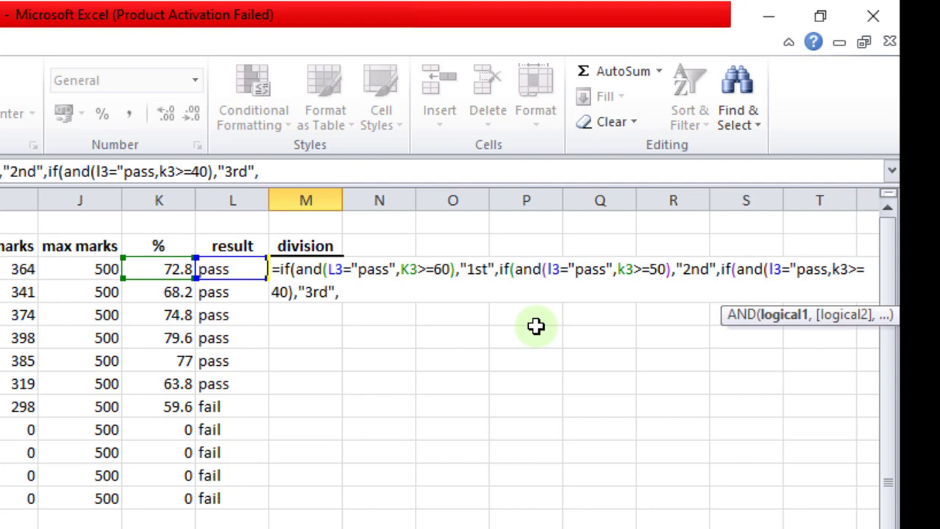
pyautogui.write('"')
pyautogui.write('fa')
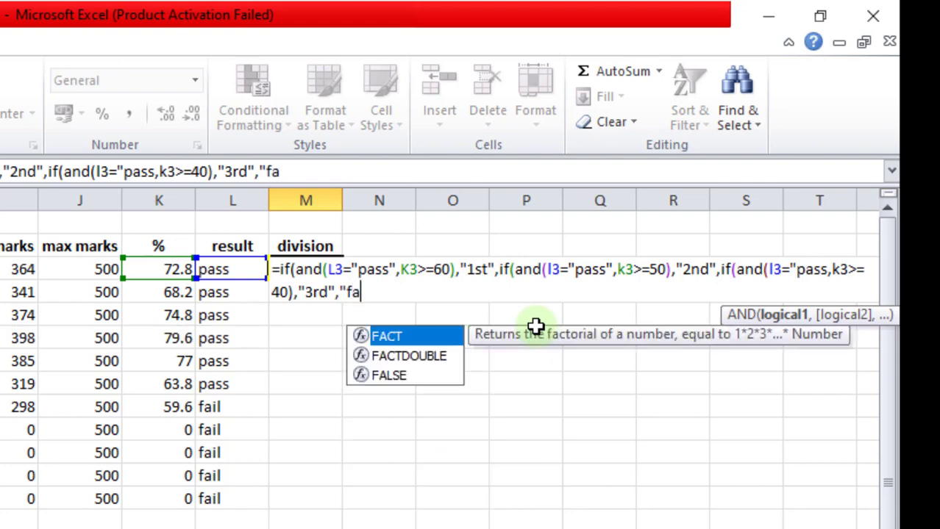
pyautogui.write('il"')
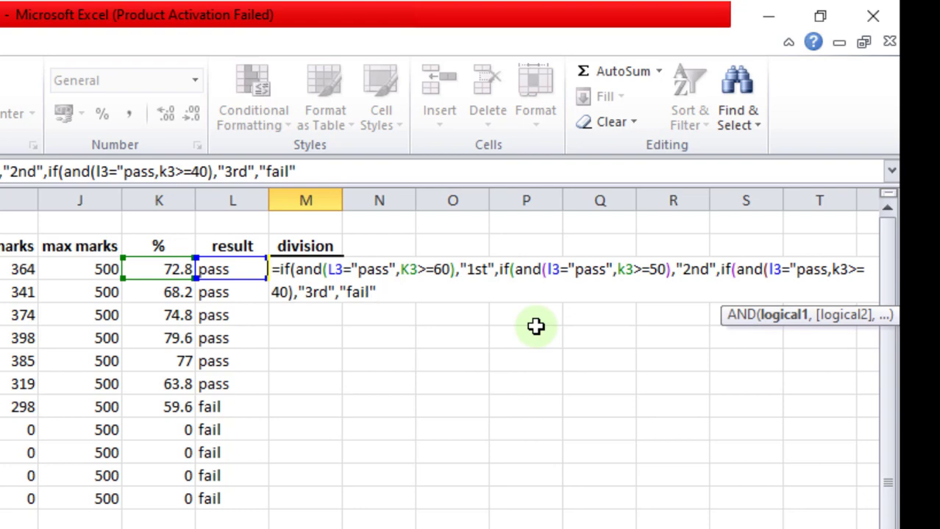
pyautogui.write(')))')
pyautogui.press('Return')
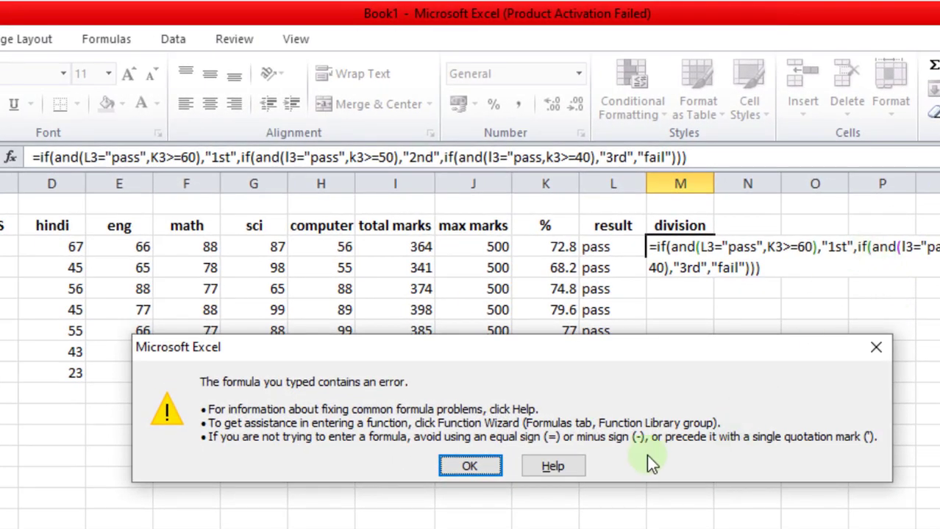
pyautogui.click(477, 466)
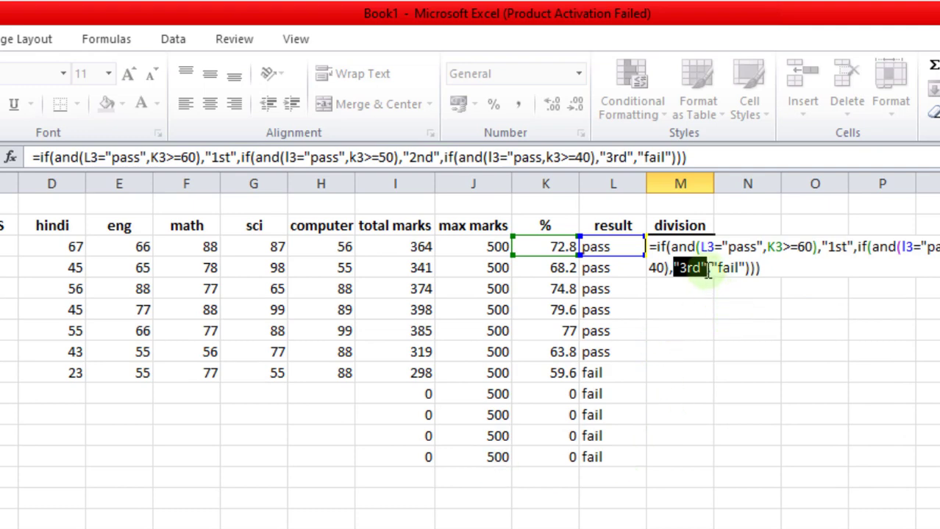
# Examine the M3 formula from its beginning, checking the first IF's AND test for syntax errors.
pyautogui.click(707, 269)
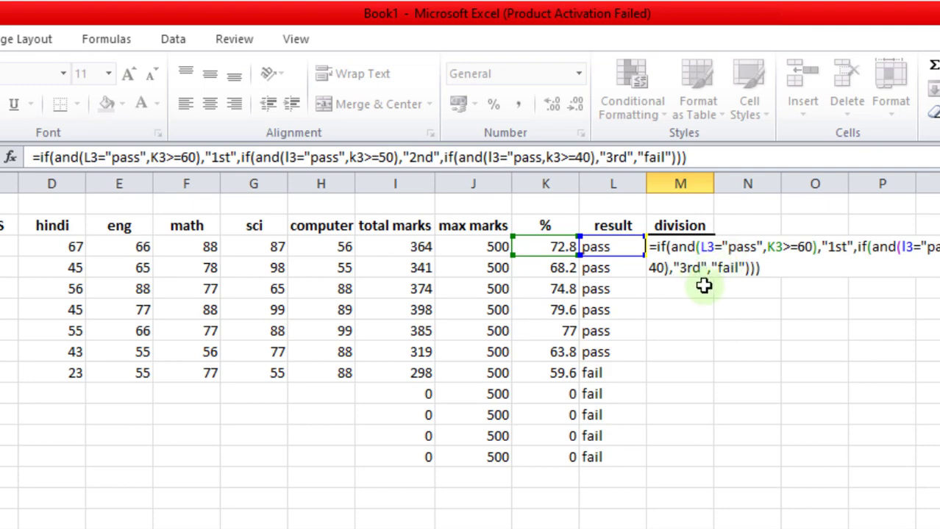
pyautogui.click(704, 157)
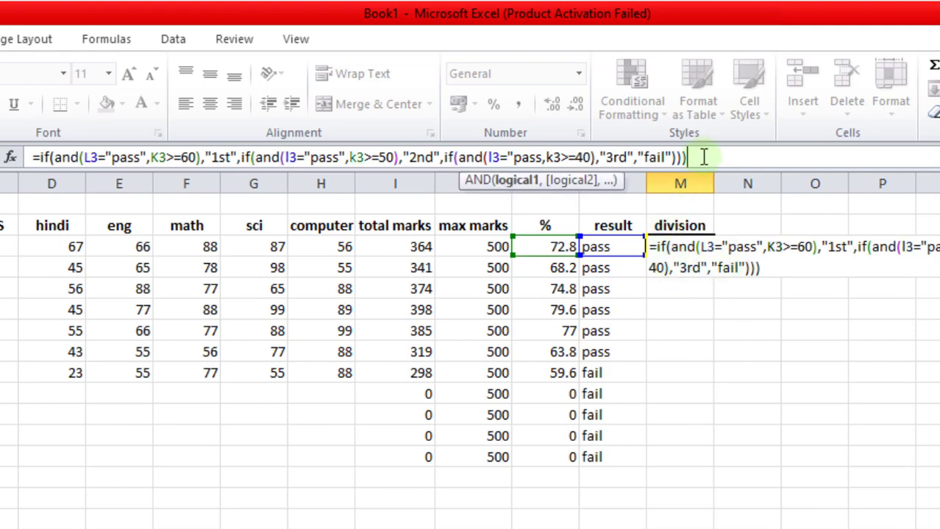
pyautogui.hotkey('ctrl', 'Left')
pyautogui.hotkey('ctrl', 'Left')
pyautogui.hotkey('ctrl', 'Left')
pyautogui.hotkey('ctrl', 'Left')
pyautogui.hotkey('ctrl', 'Left')
pyautogui.hotkey('ctrl', 'Left')
pyautogui.hotkey('ctrl', 'Left')
pyautogui.hotkey('ctrl', 'Left')
pyautogui.hotkey('ctrl', 'Left')
pyautogui.hotkey('ctrl', 'Left')
pyautogui.hotkey('ctrl', 'Left')
pyautogui.hotkey('ctrl', 'Left')
pyautogui.hotkey('ctrl', 'Left')
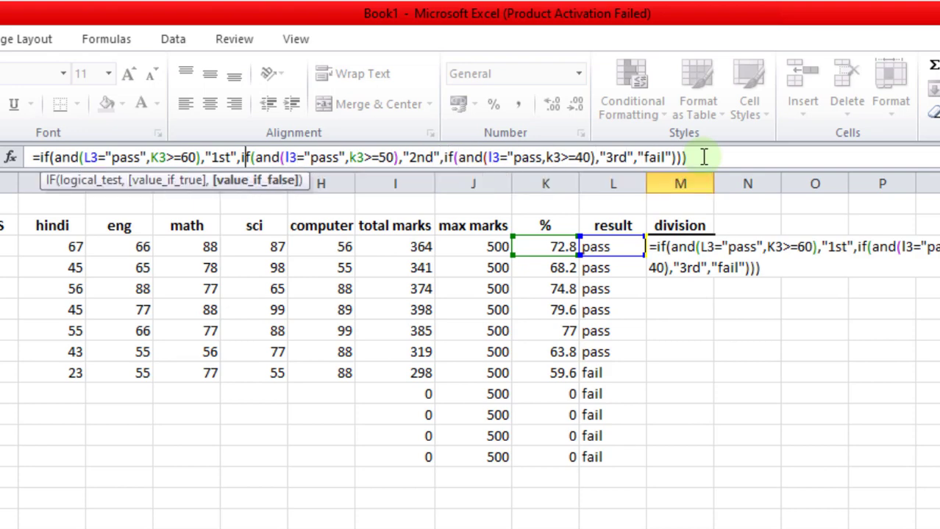
pyautogui.hotkey('ctrl', 'Left')
pyautogui.hotkey('ctrl', 'Left')
pyautogui.hotkey('ctrl', 'Left')
pyautogui.hotkey('ctrl', 'Left')
pyautogui.hotkey('ctrl', 'Left')
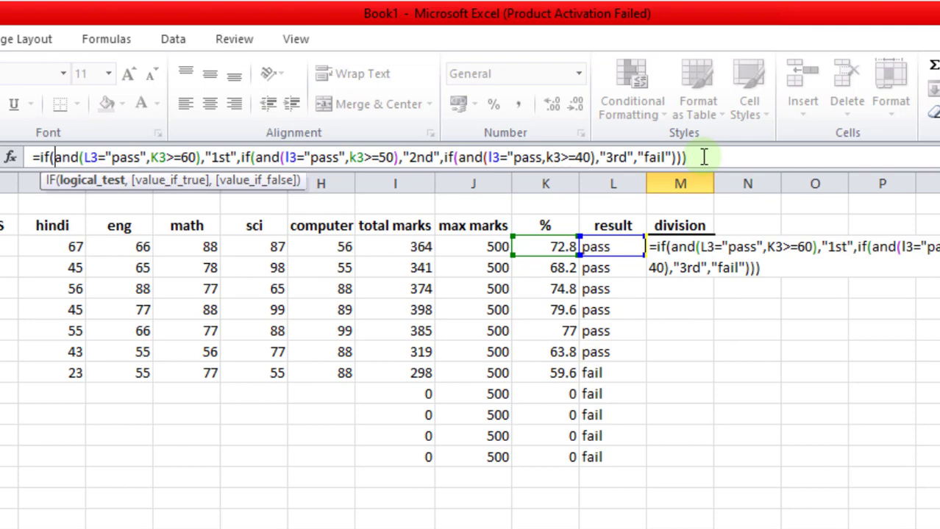
pyautogui.hotkey('ctrl', 'Left')
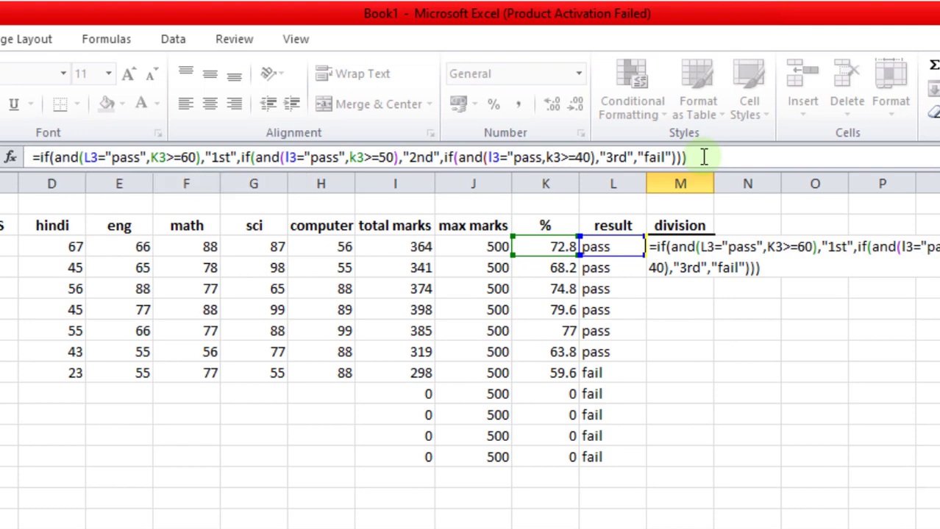
pyautogui.press('Right')
pyautogui.press('Right')
pyautogui.press('Right')
pyautogui.press('Right')
pyautogui.press('Right')
pyautogui.press('Right')
pyautogui.press('Right')
pyautogui.press('Right')
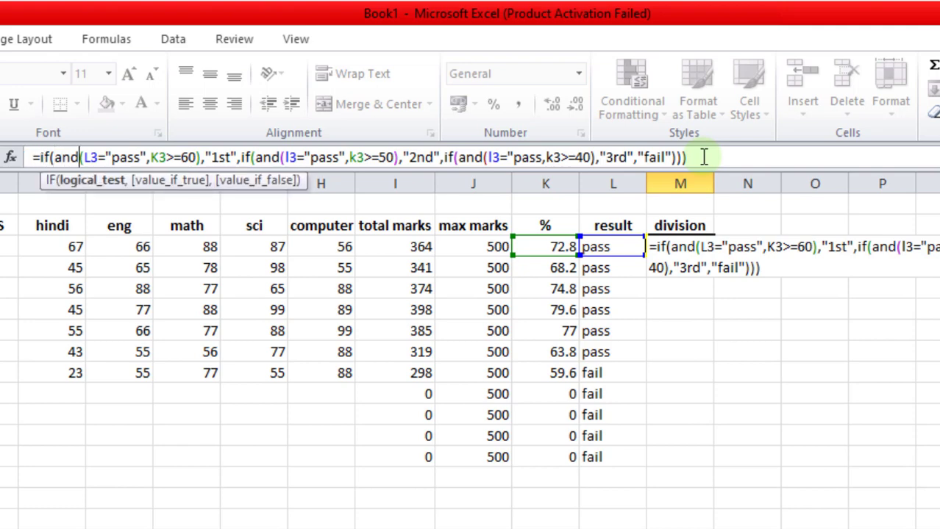
pyautogui.press('Right')
pyautogui.press('Right')
pyautogui.press('Right')
pyautogui.press('Right')
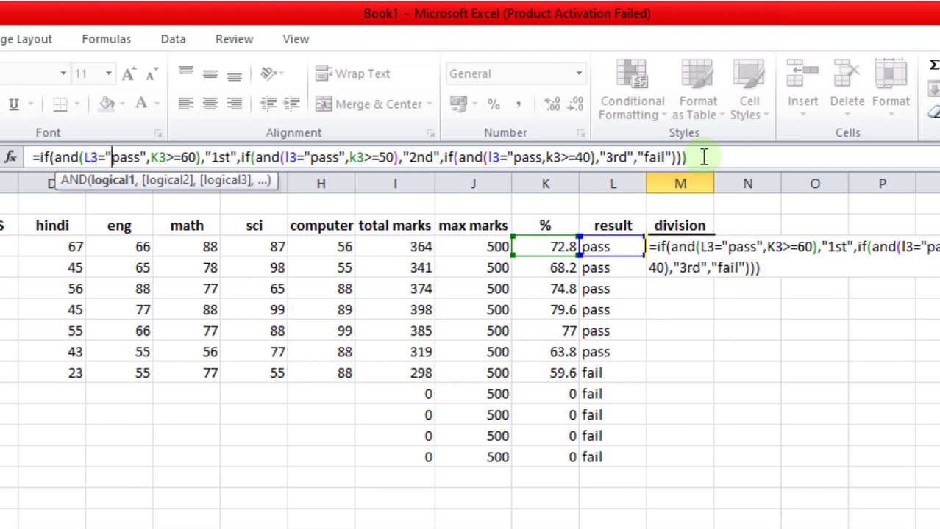
pyautogui.press('Right')
pyautogui.press('Right')
pyautogui.press('Right')
pyautogui.press('Right')
pyautogui.press('Right')
pyautogui.press('Right')
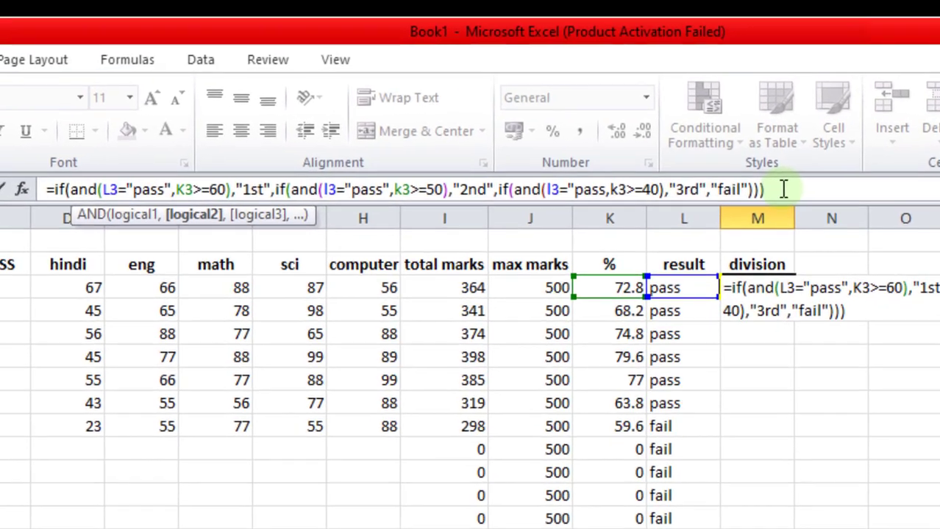
pyautogui.press('Right')
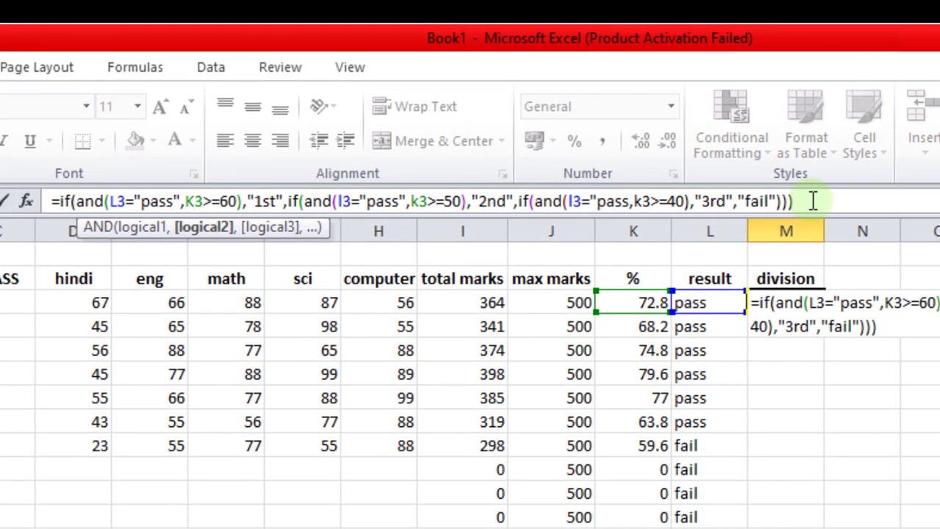
pyautogui.press('Right')
pyautogui.press('Right')
pyautogui.press('Right')
pyautogui.press('Right')
pyautogui.press('Right')
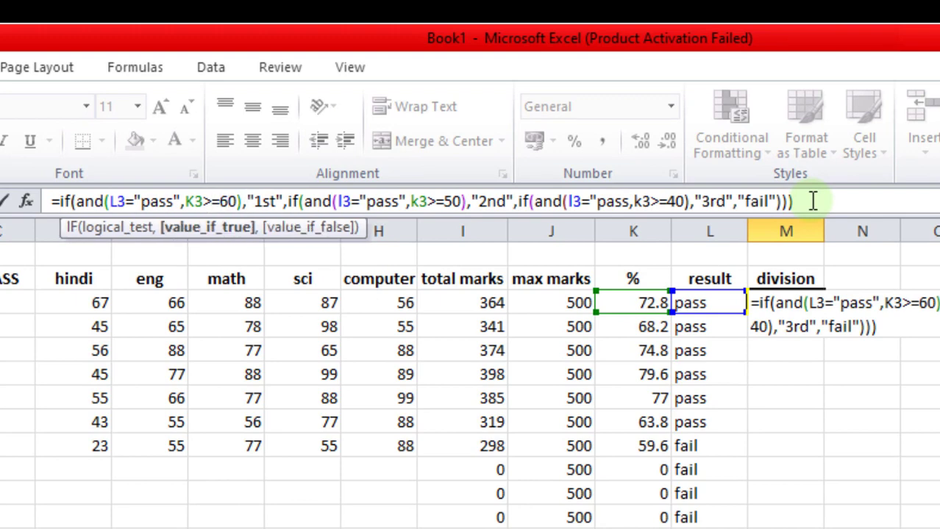
# Examine the "1st" result and the second IF's AND test and "2nd" result in M3 for syntax errors.
pyautogui.press('Right')
pyautogui.press('Right')
pyautogui.press('Right')
pyautogui.press('Right')
pyautogui.press('Right')
pyautogui.press('Right')
pyautogui.press('Right')
pyautogui.press('Right')
pyautogui.press('Right')
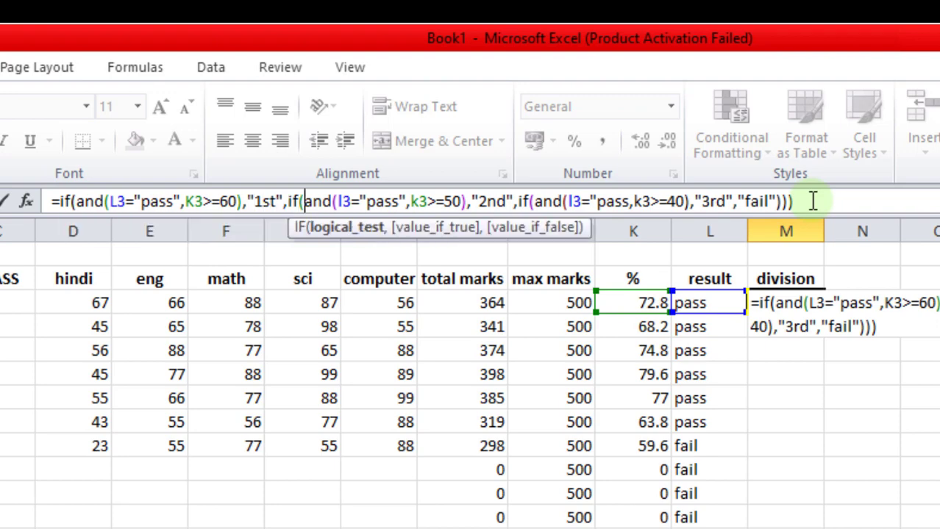
pyautogui.press('Right')
pyautogui.press('Right')
pyautogui.press('Right')
pyautogui.press('Right')
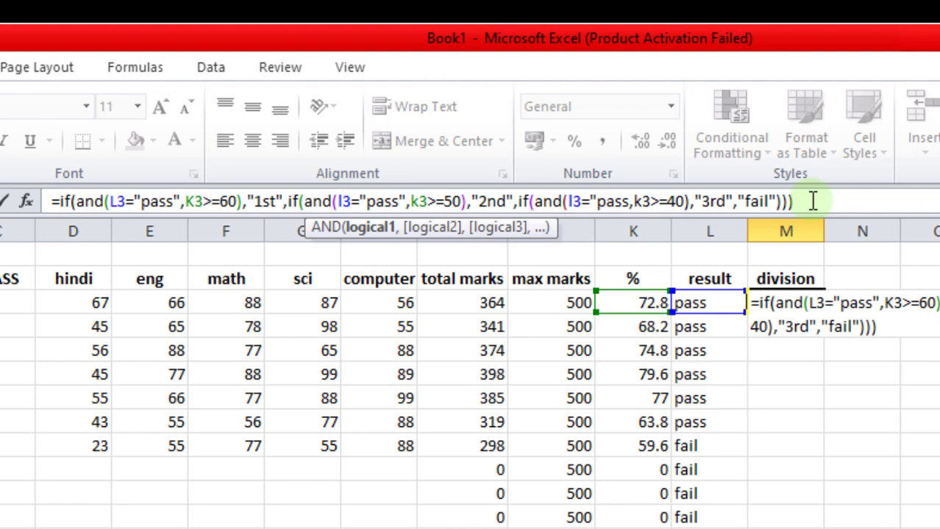
pyautogui.press('Right')
pyautogui.press('Right')
pyautogui.press('Right')
pyautogui.press('Right')
pyautogui.press('Right')
pyautogui.press('Right')
pyautogui.press('Right')
pyautogui.press('Right')
pyautogui.press('Right')
pyautogui.press('Right')
pyautogui.press('Right')
pyautogui.press('Right')
pyautogui.press('Right')
pyautogui.press('Right')
pyautogui.press('Right')
pyautogui.press('Right')
pyautogui.press('Right')
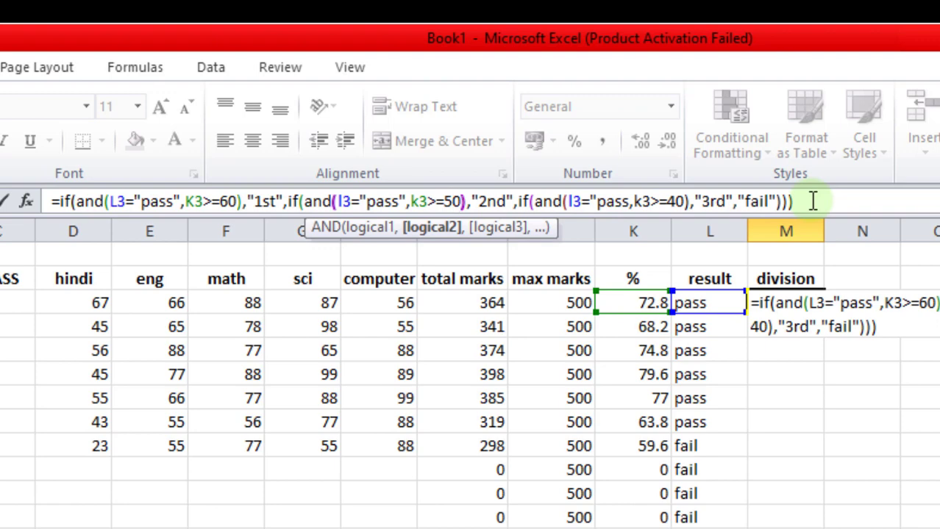
pyautogui.press('Right')
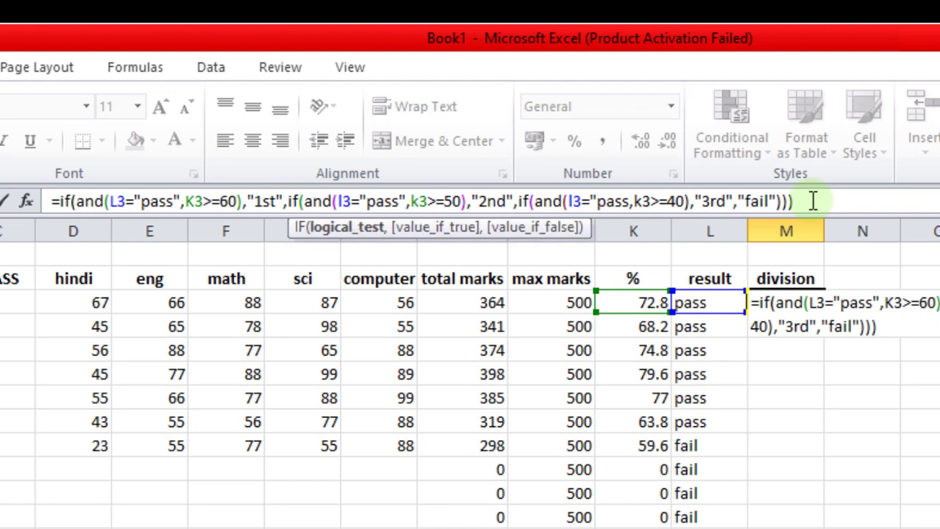
pyautogui.press('Right')
pyautogui.press('Right')
pyautogui.press('Right')
pyautogui.press('Right')
pyautogui.press('Right')
pyautogui.press('Right')
pyautogui.press('Right')
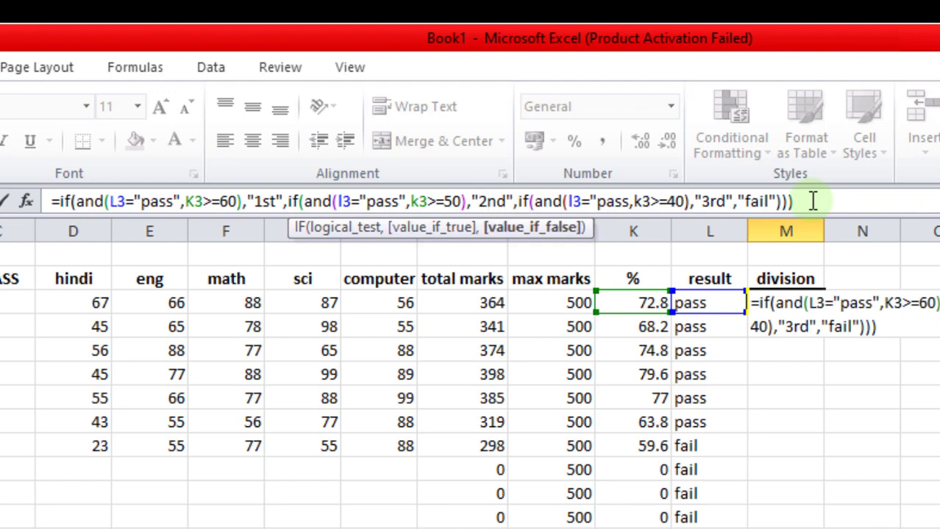
# Insert the missing closing quotation mark after pass in the third IF's AND test in M3.
pyautogui.press('Right')
pyautogui.press('Right')
pyautogui.press('Right')
pyautogui.press('Right')
pyautogui.press('Right')
pyautogui.press('Right')
pyautogui.press('Right')
pyautogui.press('Right')
pyautogui.press('Right')
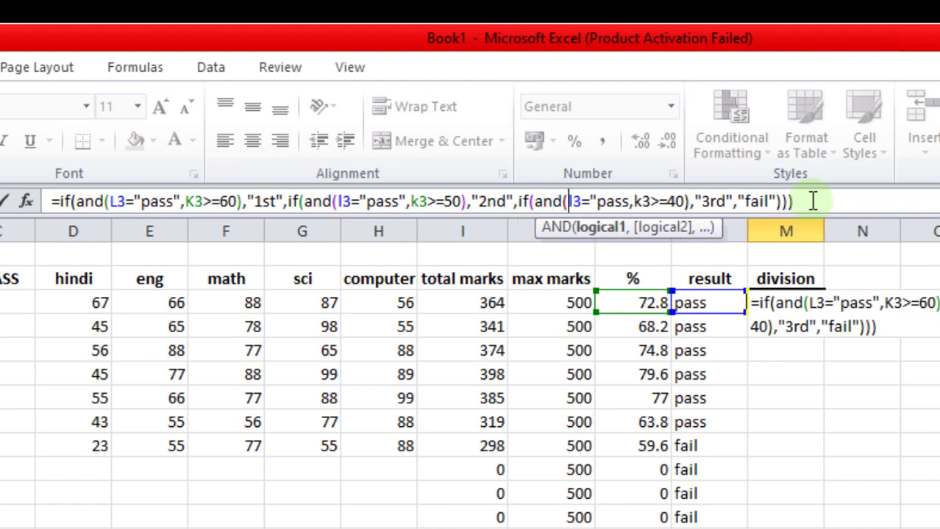
pyautogui.press('Right')
pyautogui.press('Right')
pyautogui.press('Right')
pyautogui.press('Right')
pyautogui.press('Right')
pyautogui.press('Right')
pyautogui.press('Right')
pyautogui.write('"')
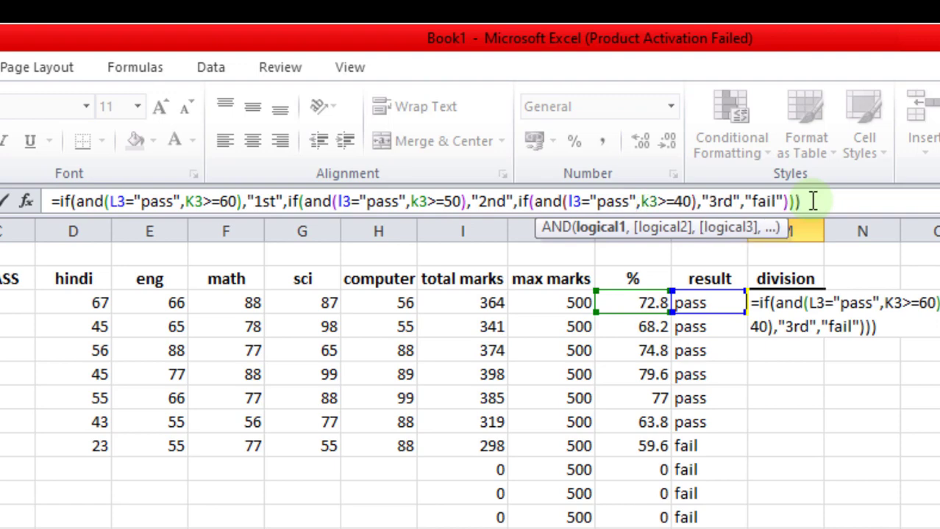
# Check the rest of the third IF in M3: the K3>=40 condition, the "3rd" and "fail" values and the closing brackets.
pyautogui.press('Right')
pyautogui.press('Right')
pyautogui.press('Right')
pyautogui.press('Right')
pyautogui.press('Right')
pyautogui.press('Right')
pyautogui.press('Right')
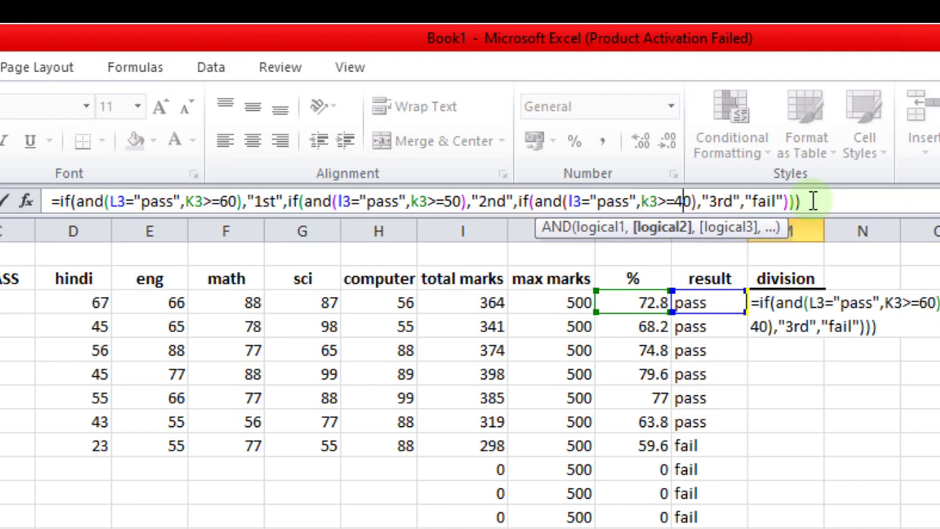
pyautogui.press('Right')
pyautogui.press('Right')
pyautogui.press('Right')
pyautogui.press('Right')
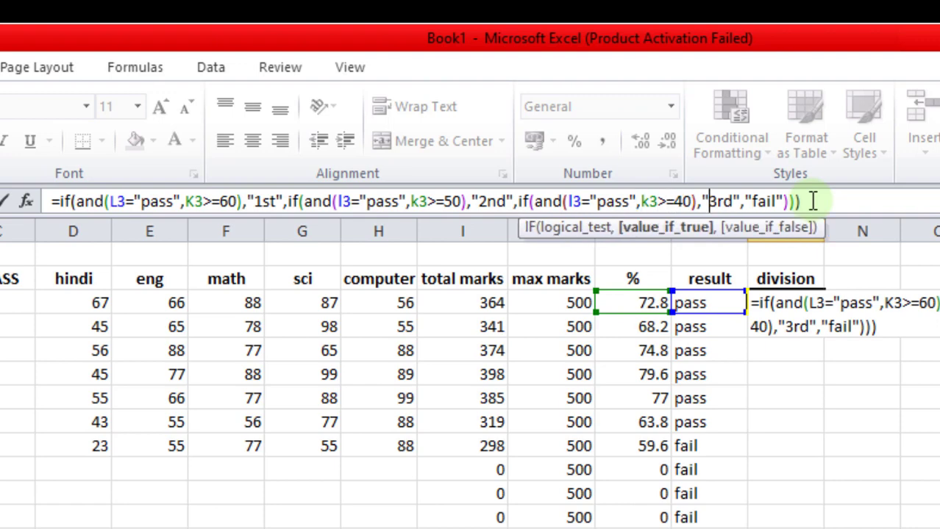
pyautogui.press('Right')
pyautogui.press('Right')
pyautogui.press('Right')
pyautogui.press('Right')
pyautogui.press('Right')
pyautogui.press('Right')
pyautogui.press('Right')
pyautogui.press('Right')
pyautogui.press('Right')
pyautogui.press('Right')
pyautogui.press('Right')
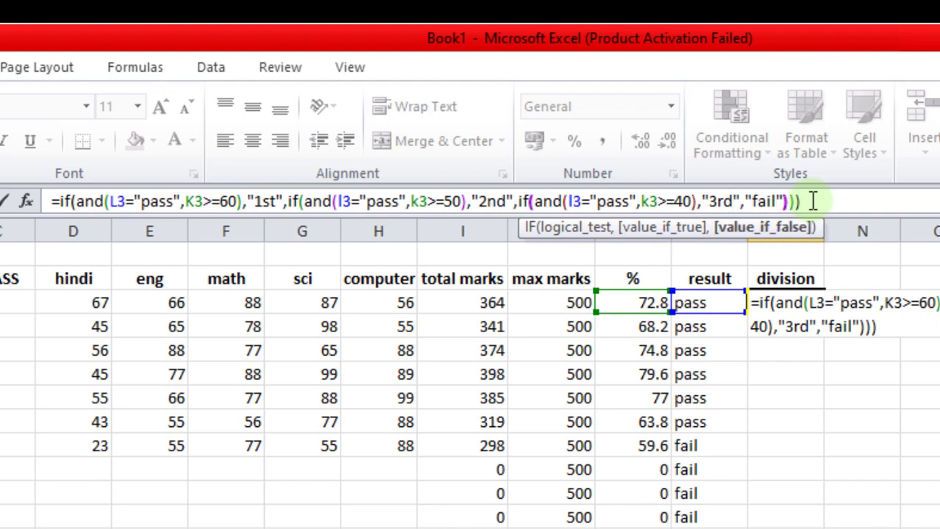
# Check the closing brackets, enter the corrected division formula in M3, and fill it down through M13.
pyautogui.press('Right')
pyautogui.press('Right')
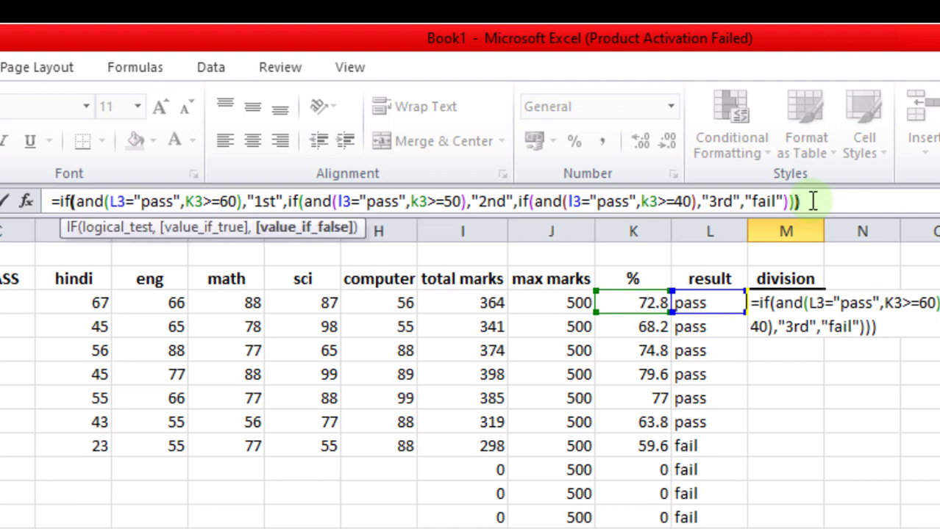
pyautogui.press('Return')
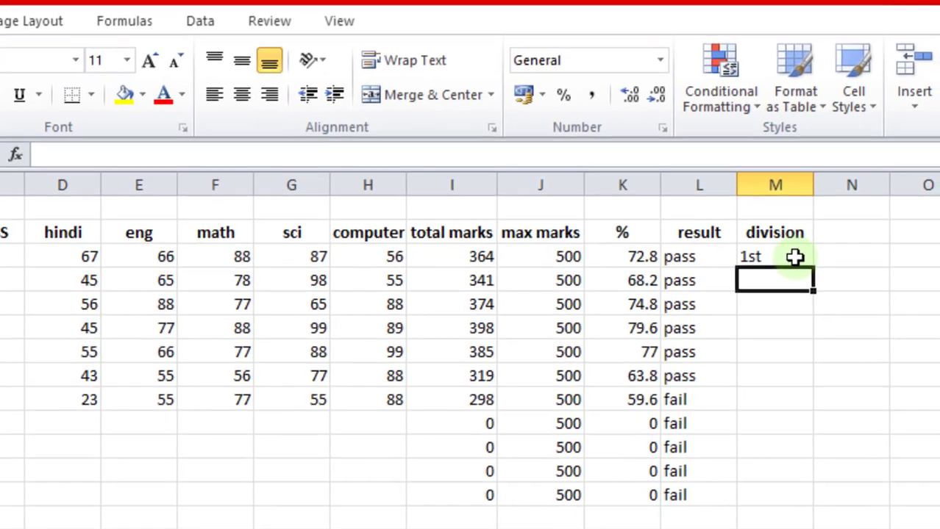
pyautogui.click(805, 304)
pyautogui.moveTo(785, 145); pyautogui.dragTo(783, 382)
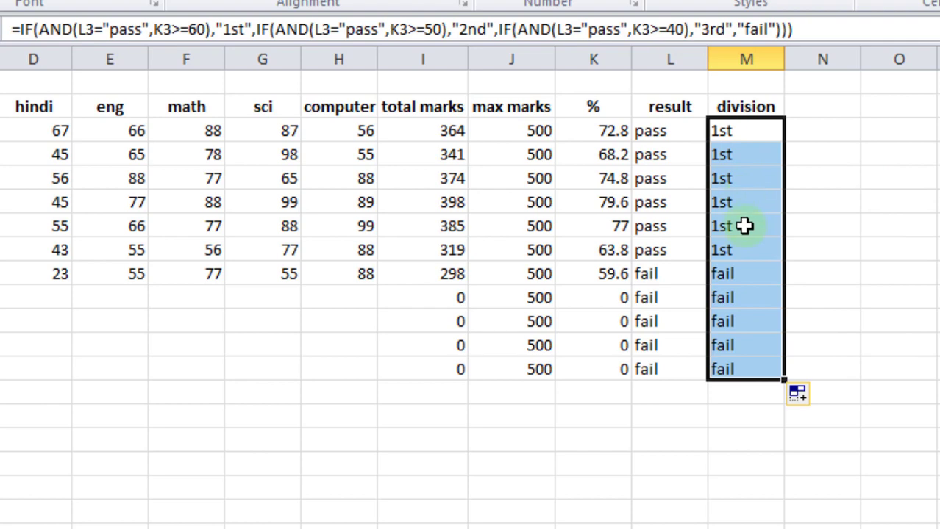
pyautogui.click(809, 250)
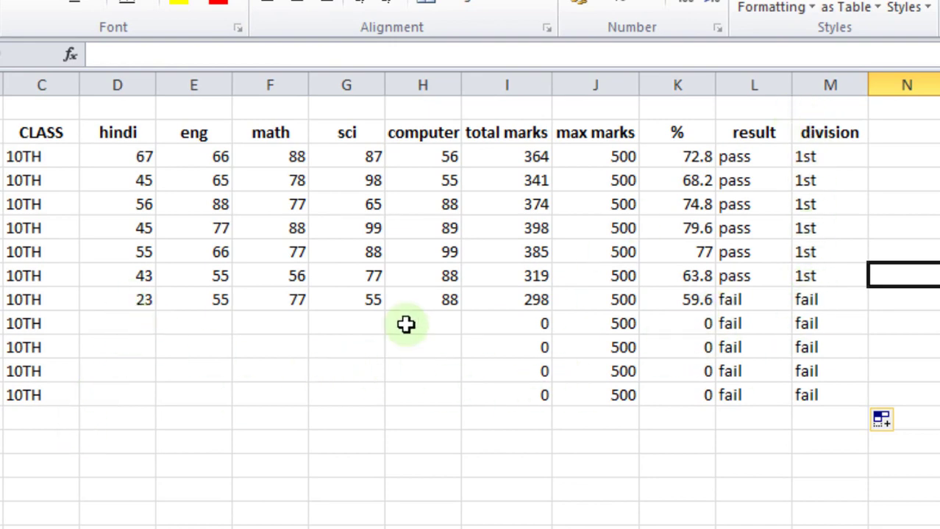
# Enter the marks for student A008 in row 10: hindi 55, eng 66, math 44, sci 77 and computer 44.
pyautogui.click(139, 328)
pyautogui.write('55')
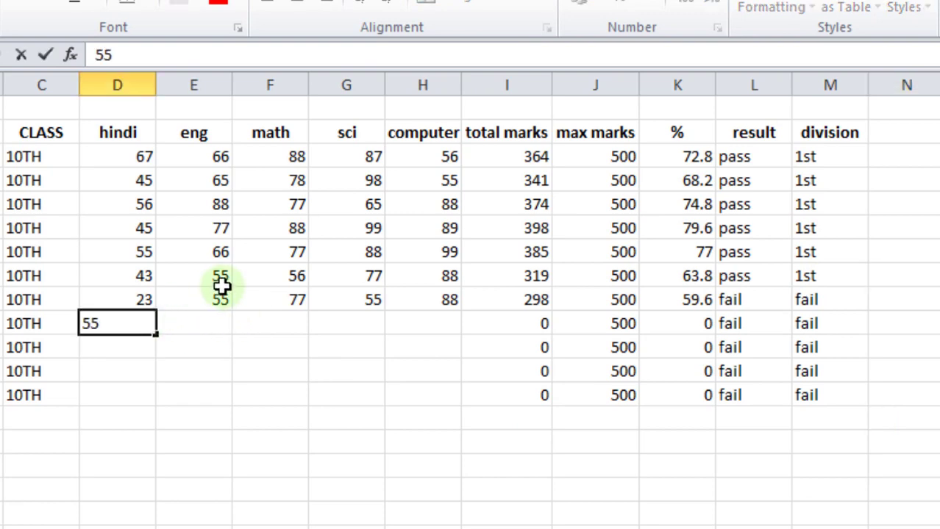
pyautogui.press('Tab')
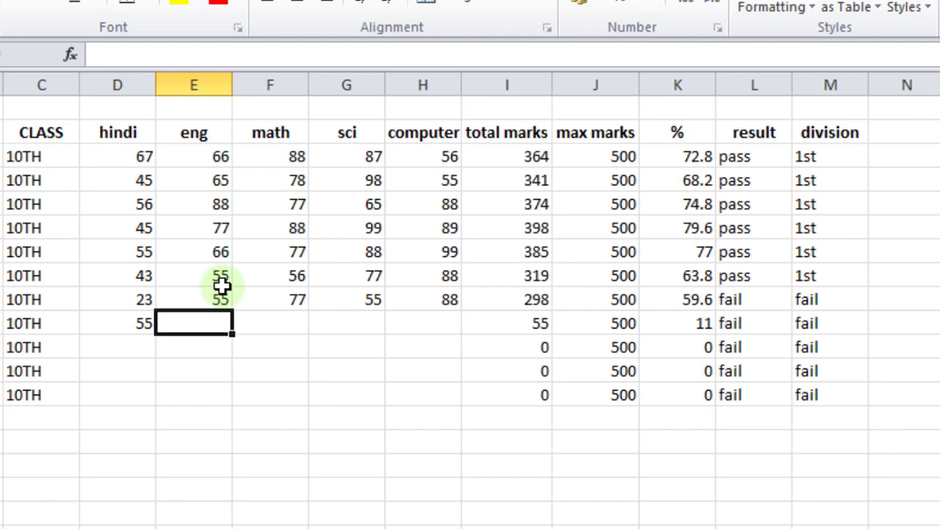
pyautogui.write('6644')
pyautogui.press('BackSpace')
pyautogui.press('BackSpace')
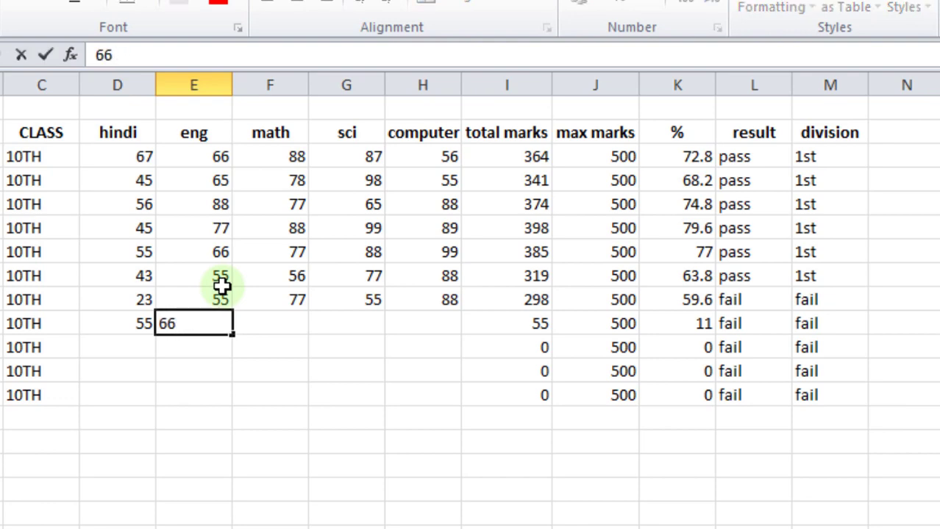
pyautogui.press('Tab')
pyautogui.write('44')
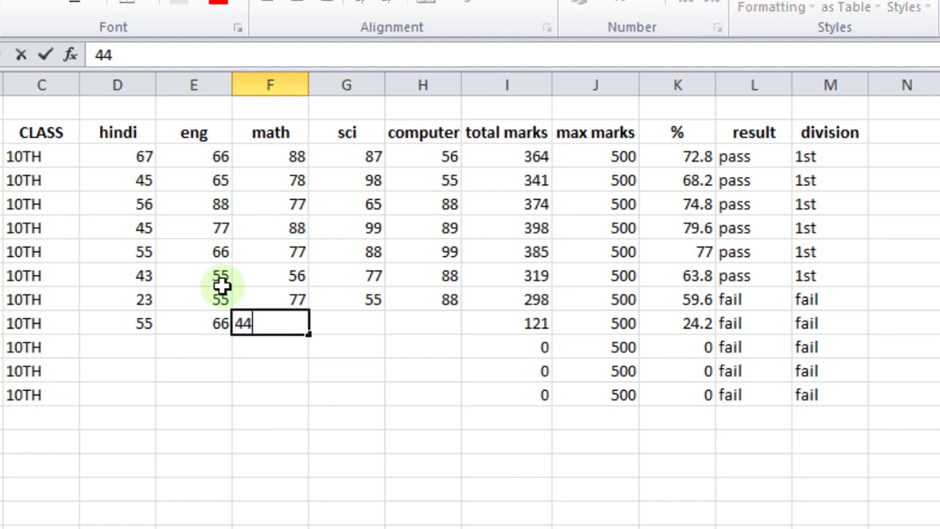
pyautogui.press('Tab')
pyautogui.write('77')
pyautogui.press('Tab')
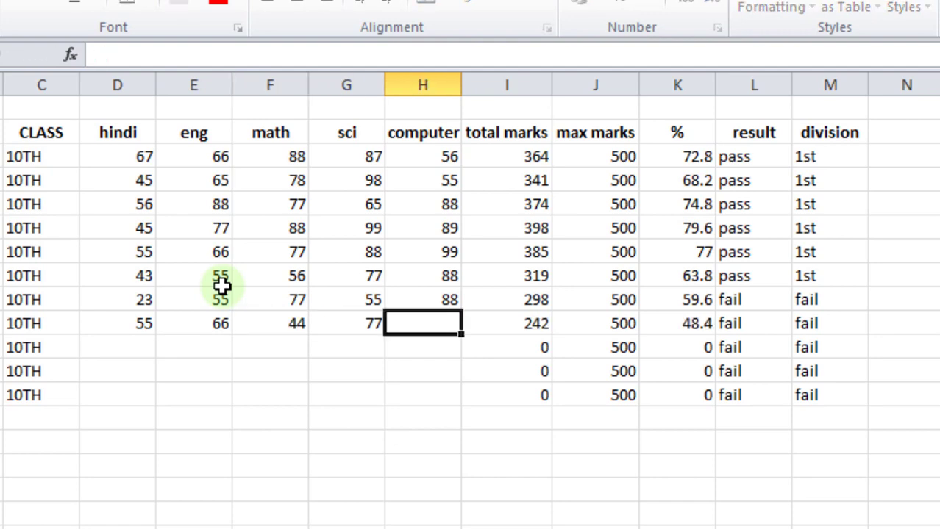
pyautogui.write('44')
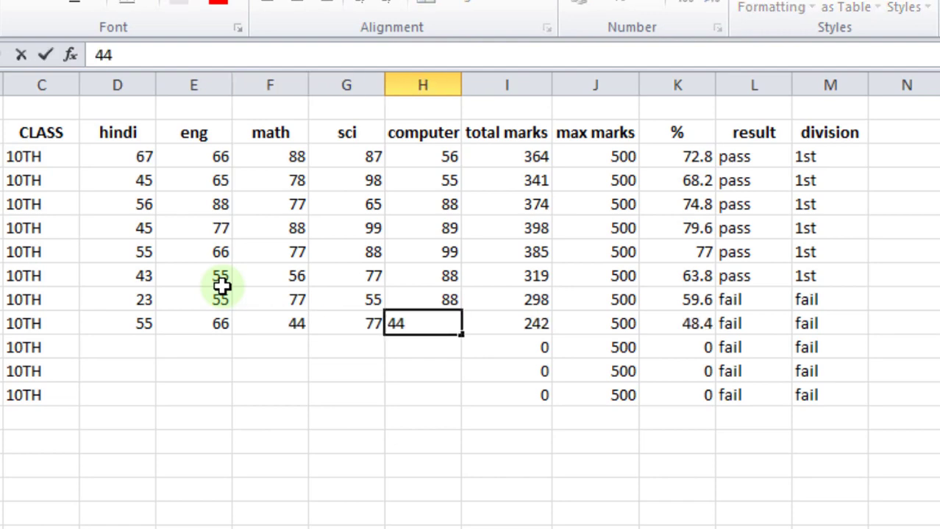
pyautogui.press('Return')
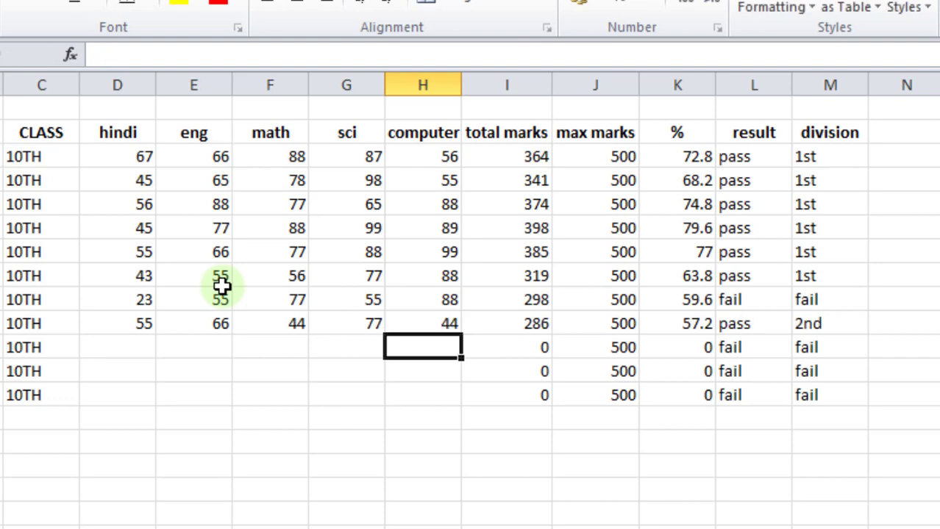
# Enter the marks for student A009 in row 11: computer 44, sci 40, math 42, eng 43 and hindi 40.
pyautogui.write('44')
pyautogui.press('Left')
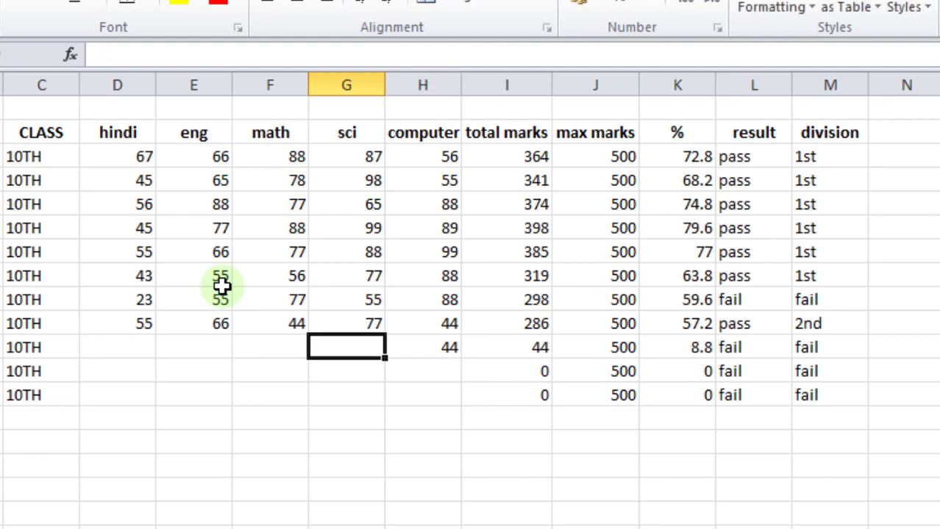
pyautogui.write('40')
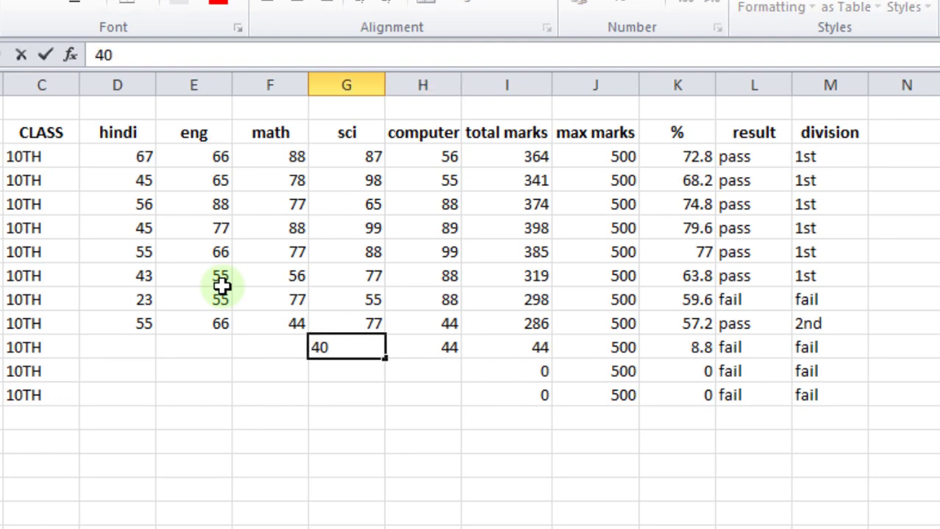
pyautogui.press('Left')
pyautogui.write('42')
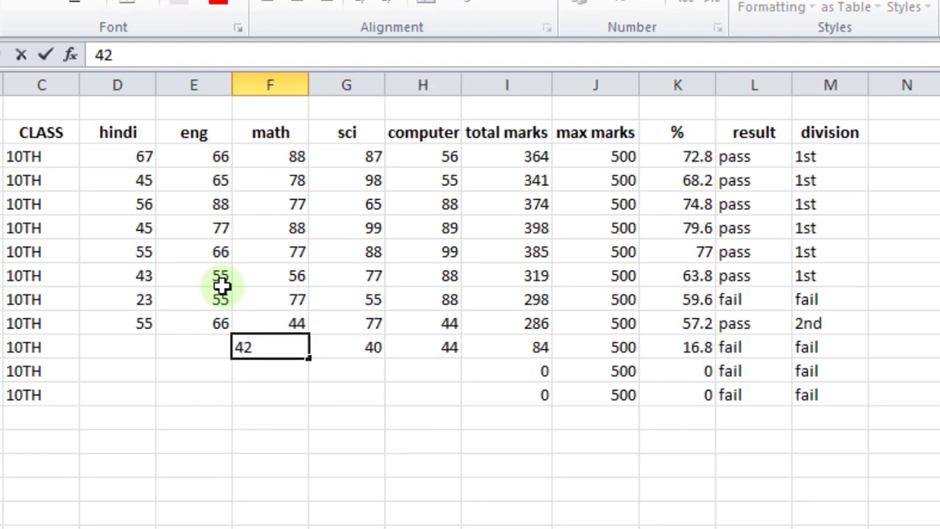
pyautogui.press('Left')
pyautogui.write('43')
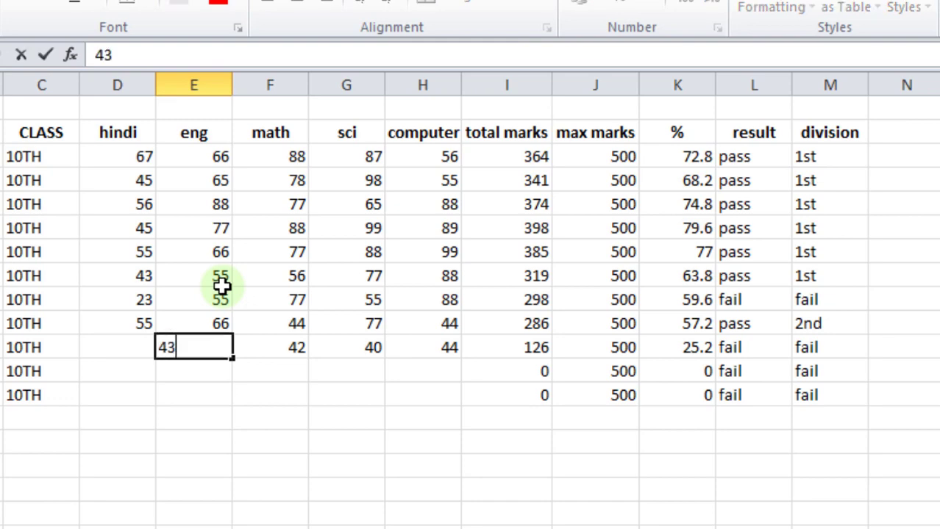
pyautogui.press('Left')
pyautogui.write('40')
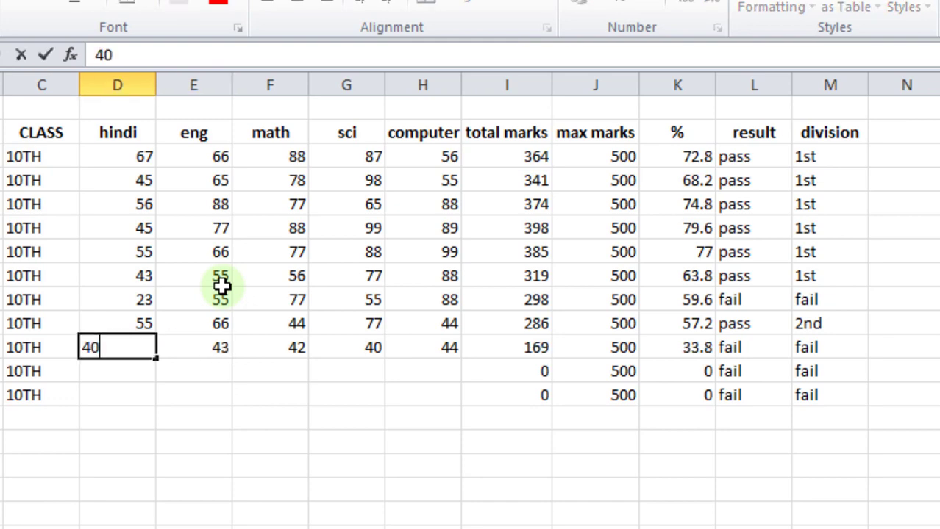
pyautogui.press('Return')
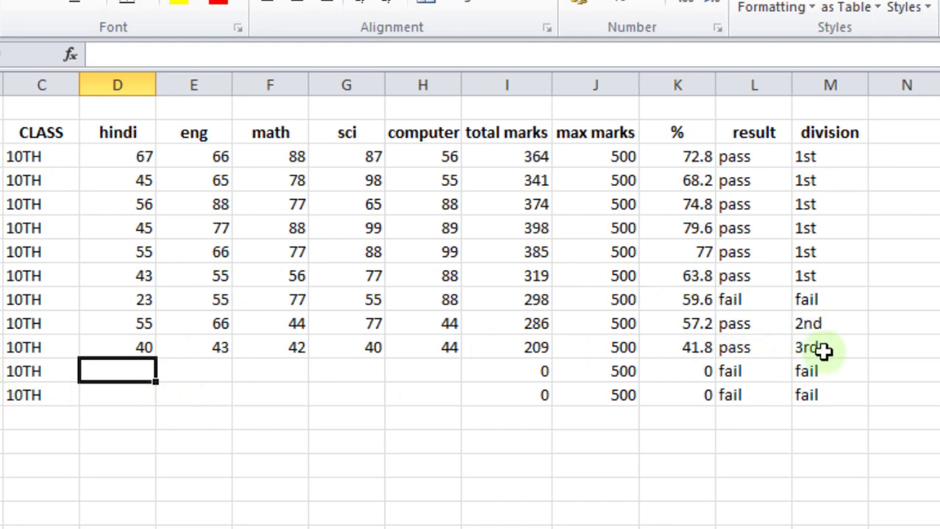
# Enter the marks for student A010 in row 12: hindi 55, eng 66, math 77, sci 88 and computer 99.
pyautogui.write('55')
pyautogui.press('Tab')
pyautogui.write('66')
pyautogui.press('Tab')
pyautogui.write('77')
pyautogui.press('Tab')
pyautogui.write('88')
pyautogui.press('Tab')
pyautogui.write('99')
pyautogui.press('Tab')
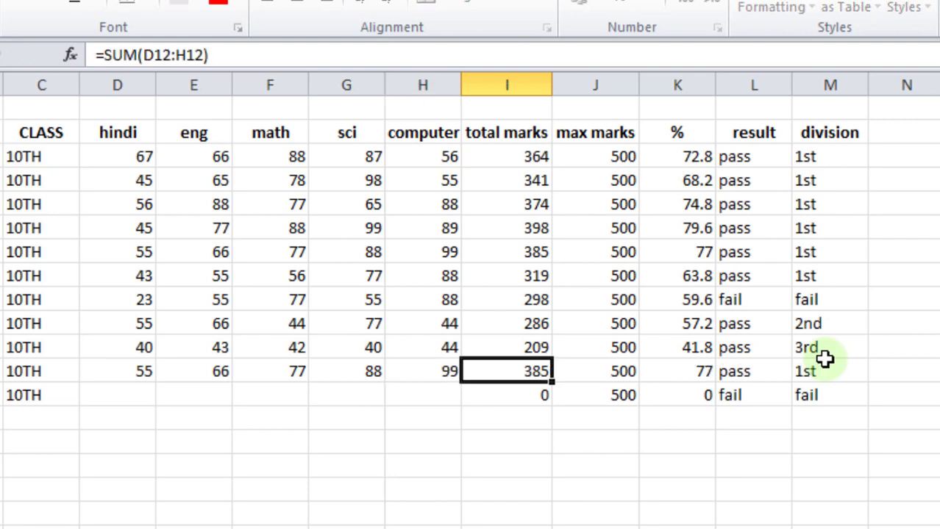
# Enter the marks for student A011 in row 13: hindi 44, eng 55, math 66, sci 77 and computer 88.
pyautogui.click(116, 388)
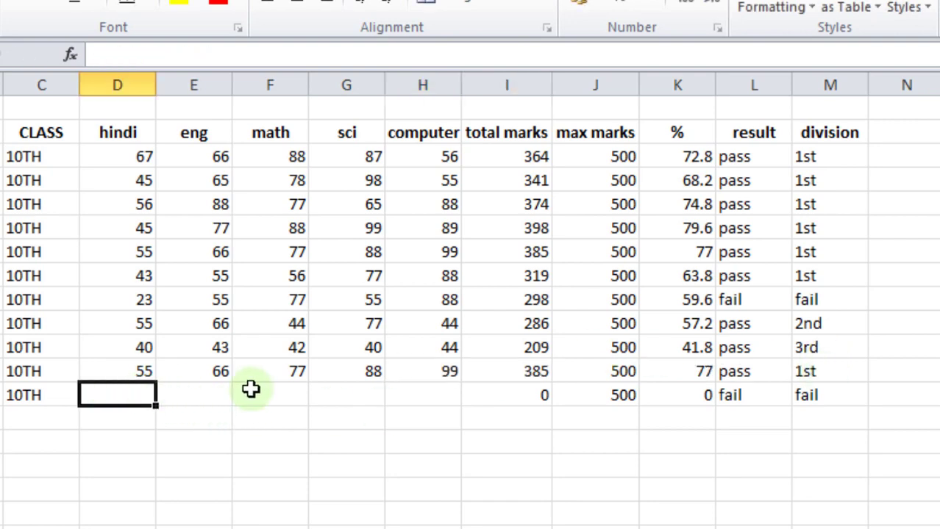
pyautogui.write('44')
pyautogui.press('Tab')
pyautogui.write('55')
pyautogui.press('Tab')
pyautogui.write('66')
pyautogui.press('Tab')
pyautogui.write('77')
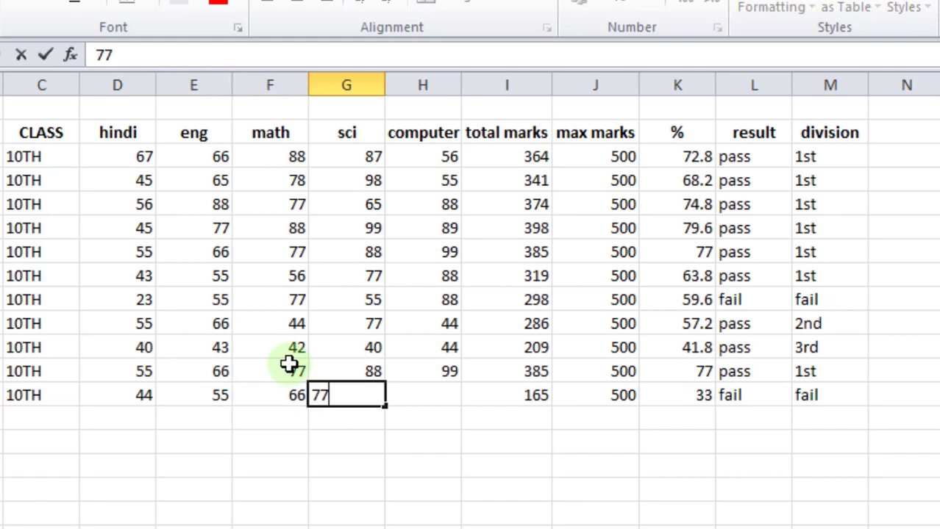
pyautogui.press('Tab')
pyautogui.write('88')
pyautogui.press('Tab')
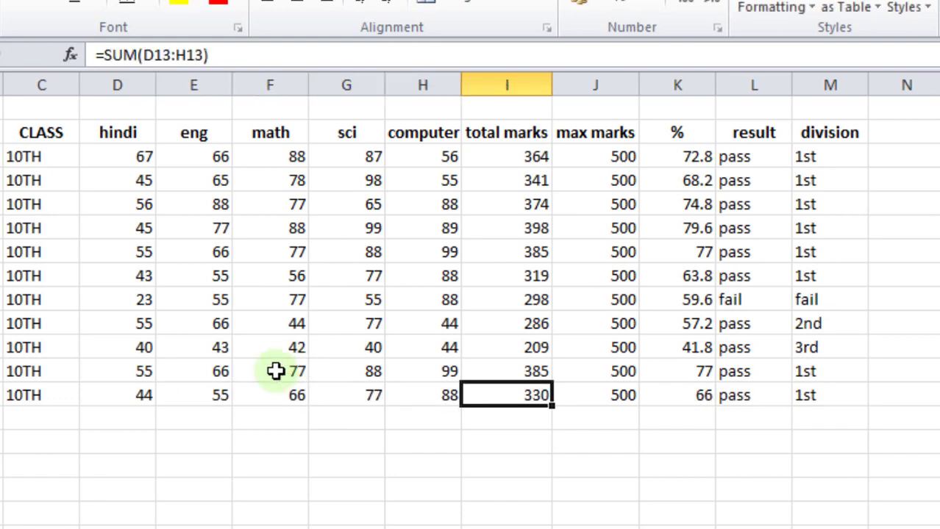
pyautogui.click(506, 463)
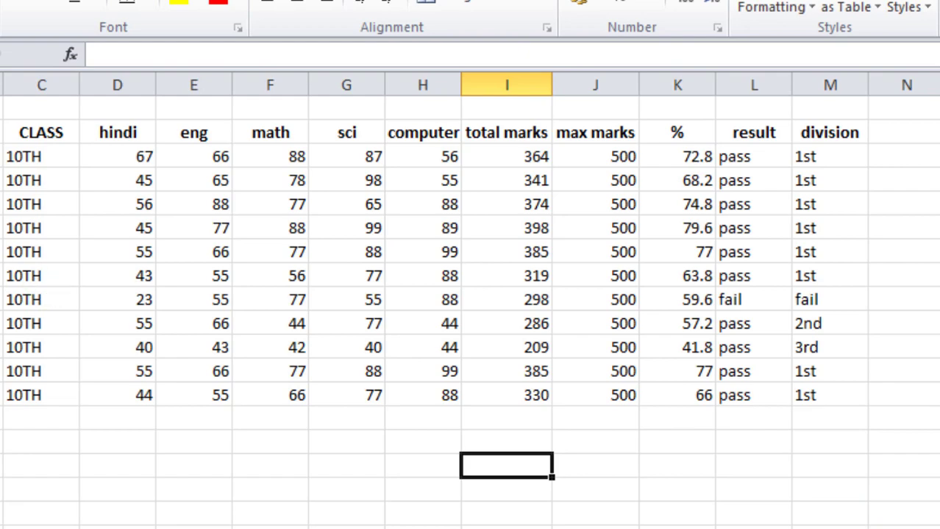
# Merge and center cells A1:M1 above the table headers, leaving text wrapping off.
pyautogui.moveTo(0, 107); pyautogui.dragTo(782, 108)
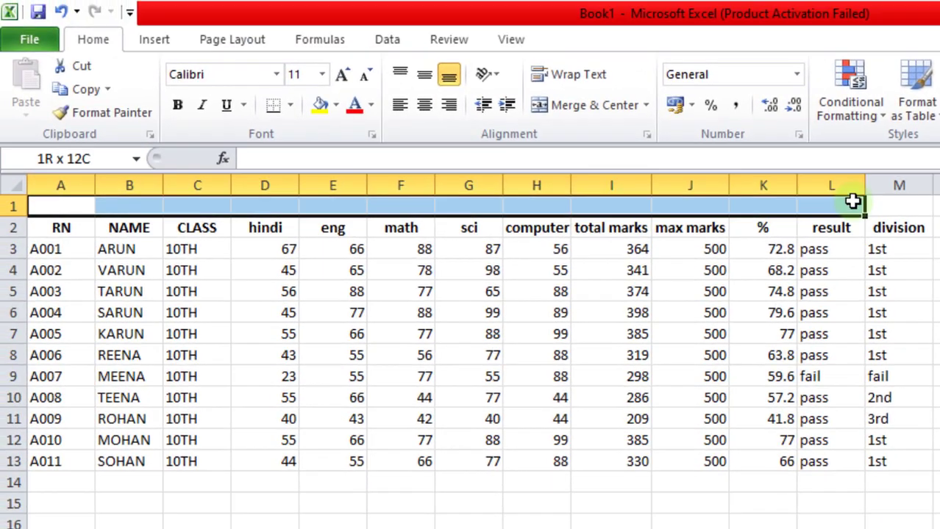
pyautogui.moveTo(853, 202); pyautogui.dragTo(882, 203)
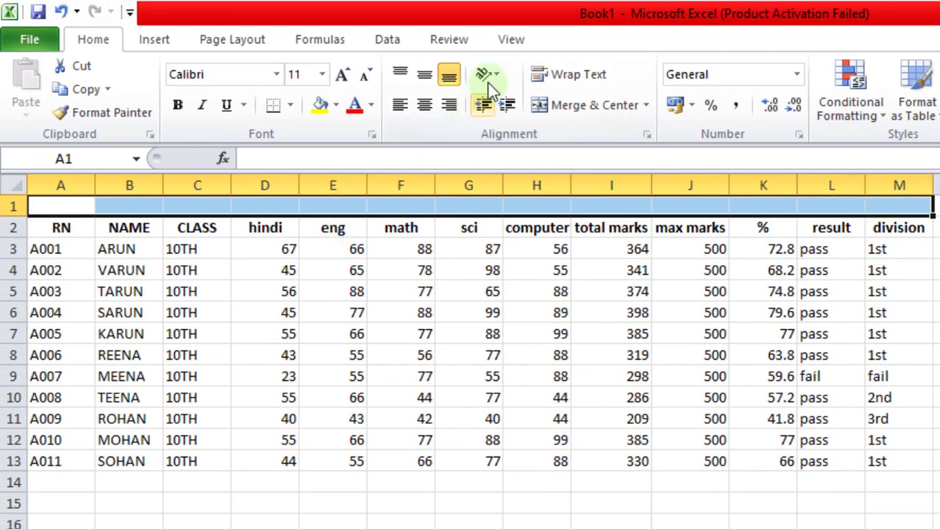
pyautogui.click(559, 80)
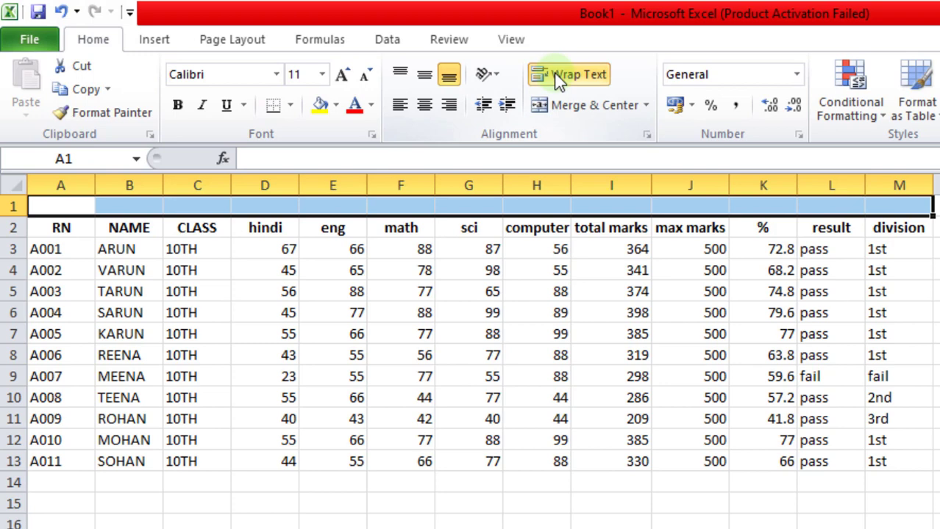
pyautogui.click(560, 105)
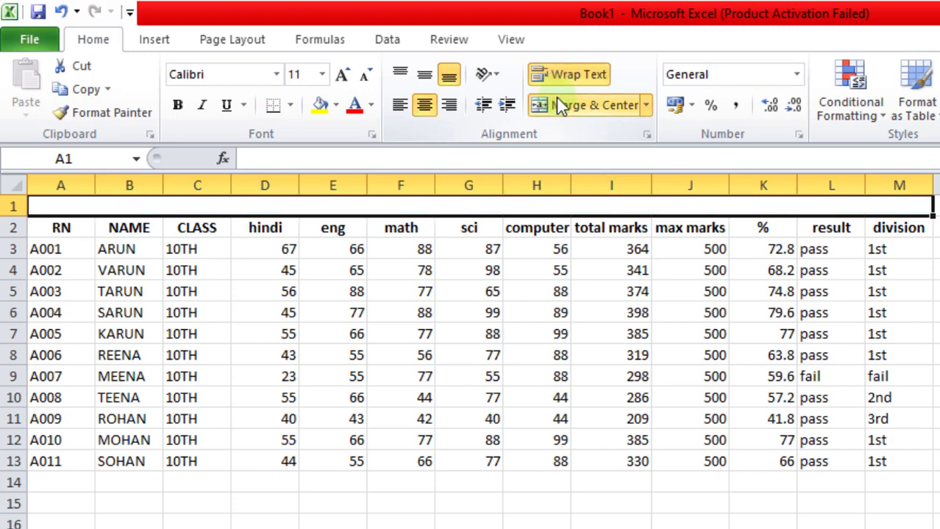
pyautogui.click(567, 70)
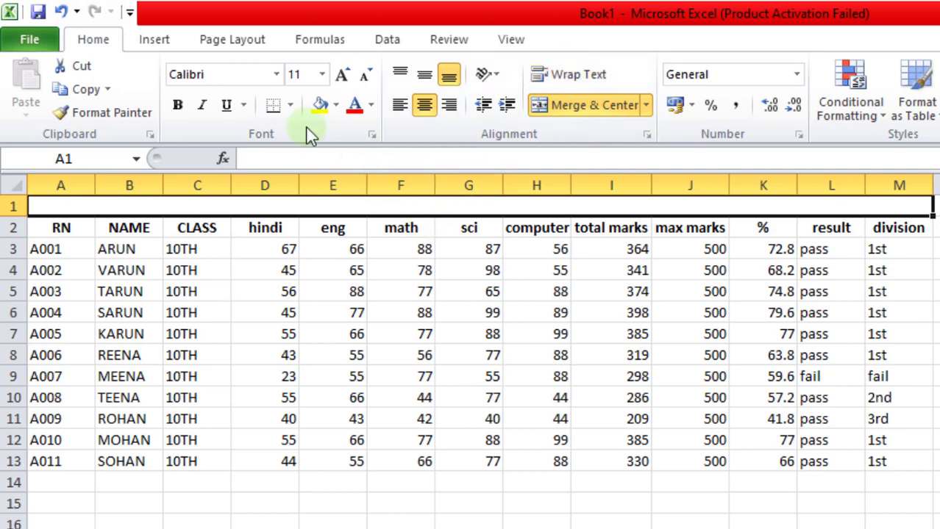
# Enter the bold title STUDENT REPORTS in the merged cell in row 1.
pyautogui.click(176, 105)
pyautogui.write('st')
pyautogui.write('en')
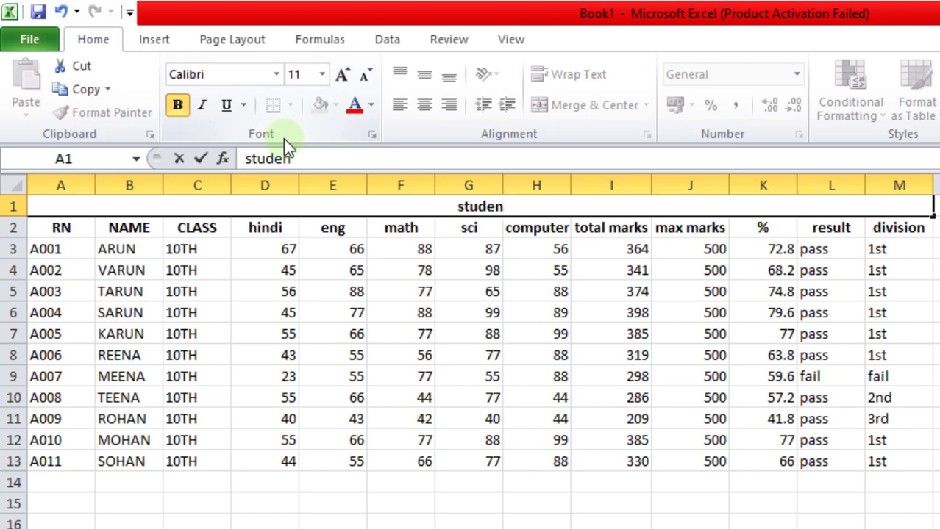
pyautogui.press('BackSpace')
pyautogui.press('BackSpace')
pyautogui.press('BackSpace')
pyautogui.press('BackSpace')
pyautogui.press('BackSpace')
pyautogui.press('BackSpace')
pyautogui.write('STUDENT REPORTS')
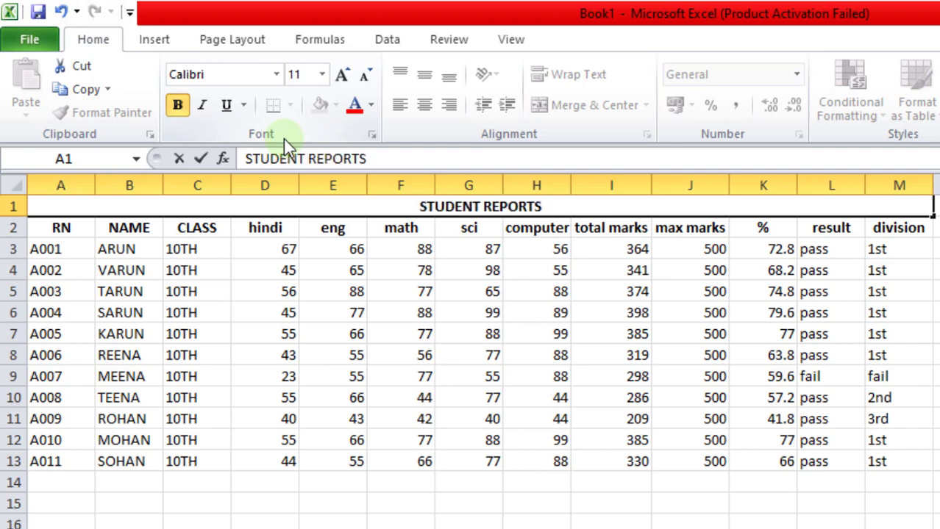
pyautogui.click(548, 520)
# Apply all borders to the whole table, A1:M13.
pyautogui.moveTo(187, 213); pyautogui.dragTo(541, 462)
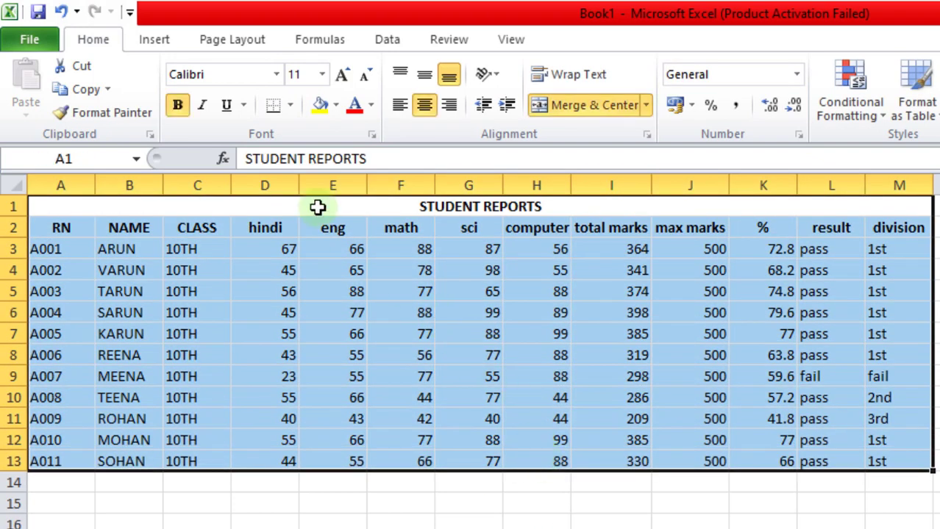
pyautogui.click(291, 107)
pyautogui.click(291, 274)
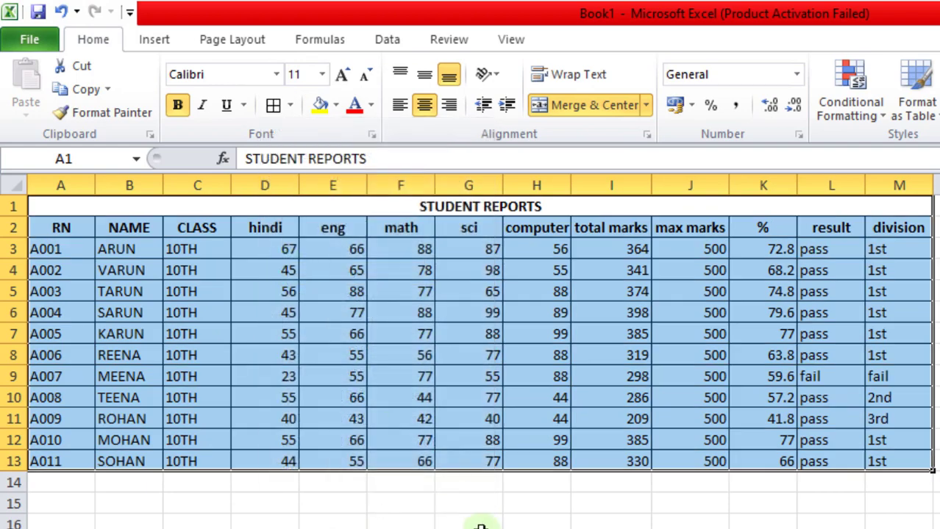
pyautogui.click(468, 504)
# Fill the header row A2:M2 with a light olive green theme color.
pyautogui.moveTo(70, 224); pyautogui.dragTo(886, 234)
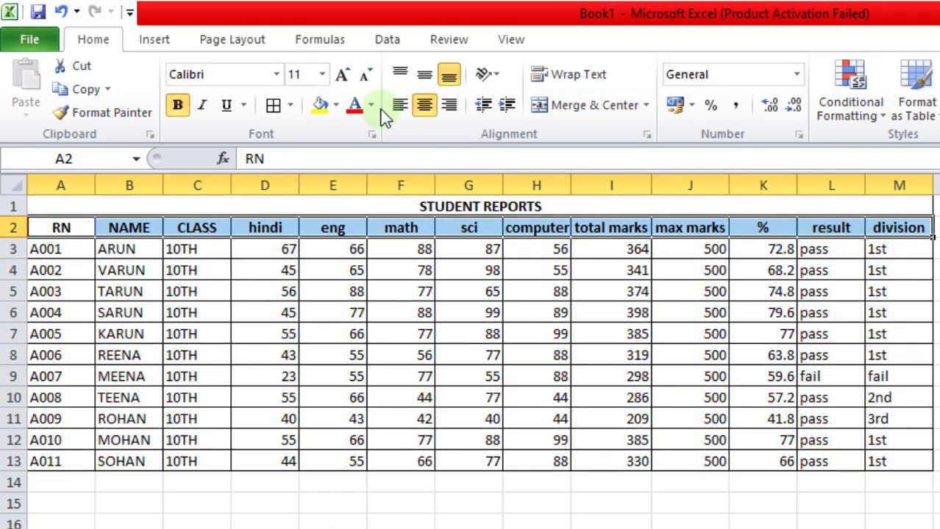
pyautogui.click(336, 105)
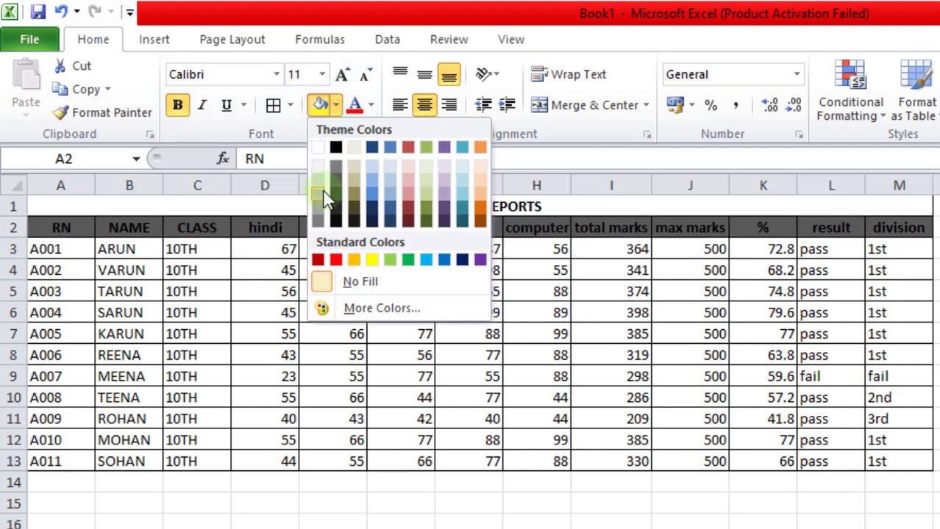
pyautogui.click(426, 197)
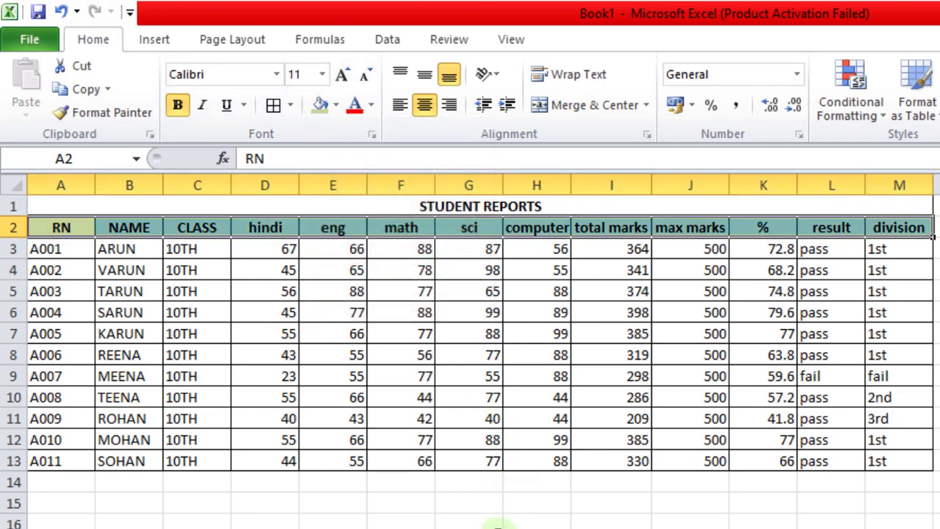
pyautogui.click(481, 524)
# Fill the student data rows A3:M13 with the lightest aqua theme color.
pyautogui.moveTo(92, 249); pyautogui.dragTo(879, 461)
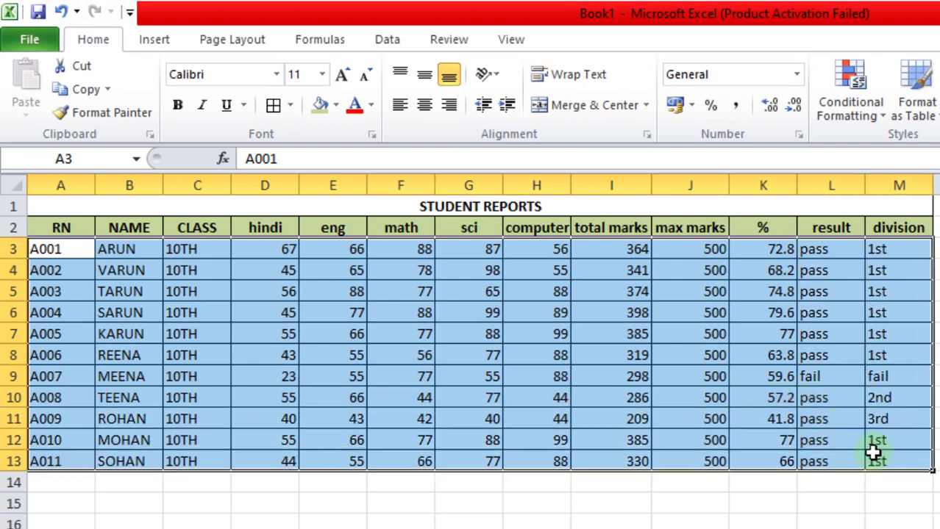
pyautogui.click(338, 107)
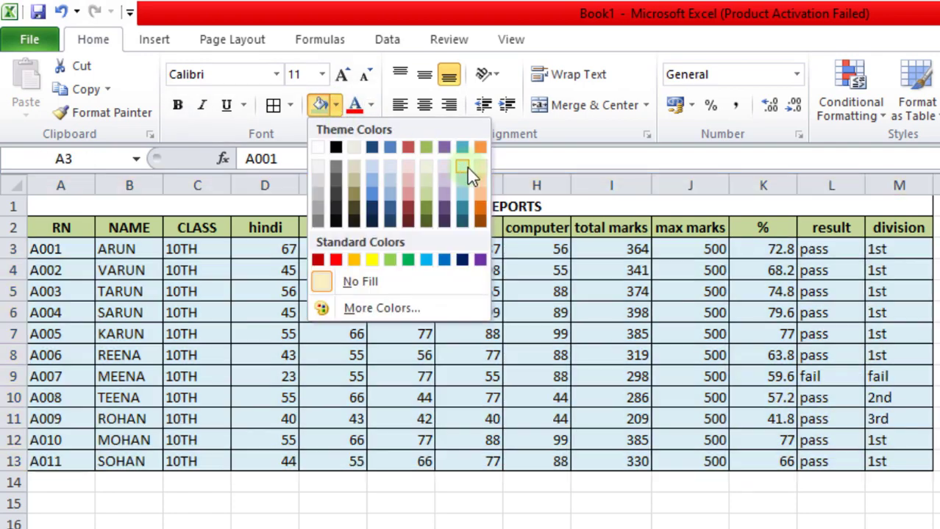
pyautogui.click(467, 169)
pyautogui.click(488, 483)
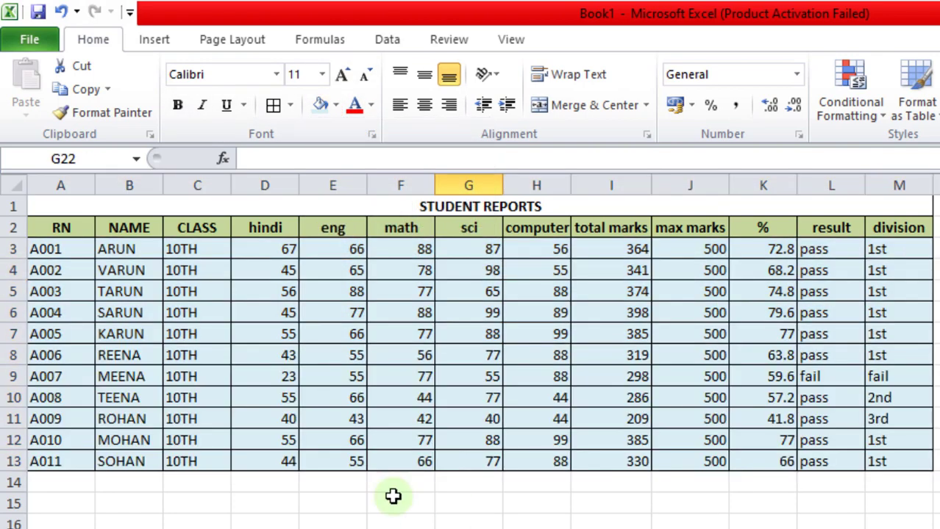
# Fill the merged STUDENT REPORTS title cell in row 1 with a light orange theme color.
pyautogui.click(115, 203)
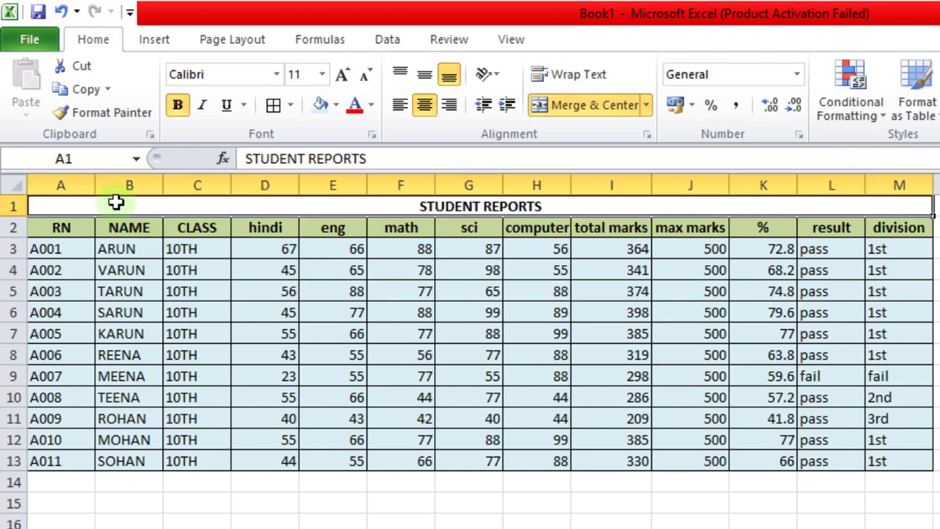
pyautogui.click(336, 110)
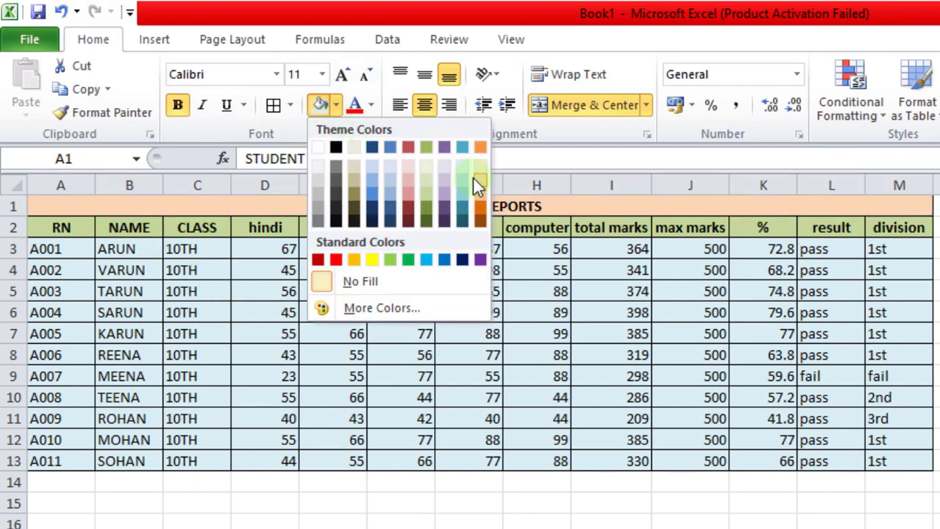
pyautogui.click(472, 178)
pyautogui.click(497, 517)
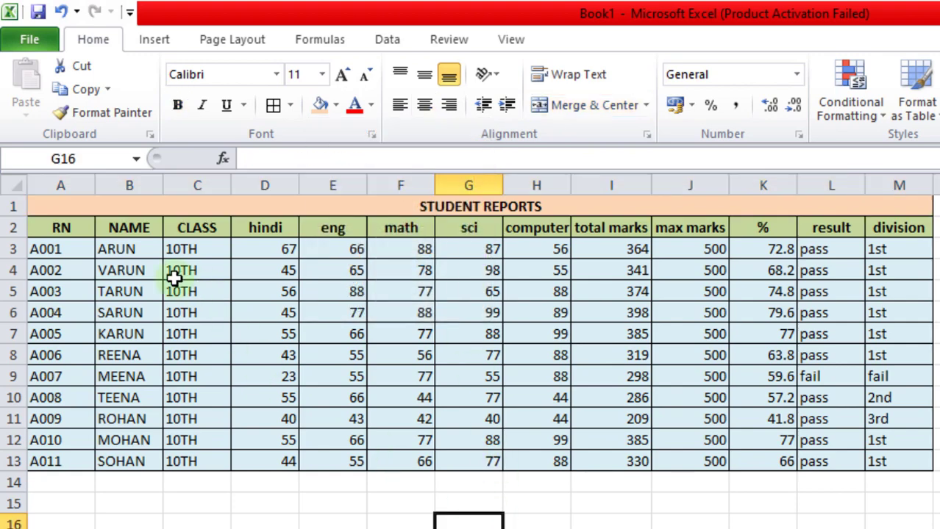
pyautogui.click(710, 516)
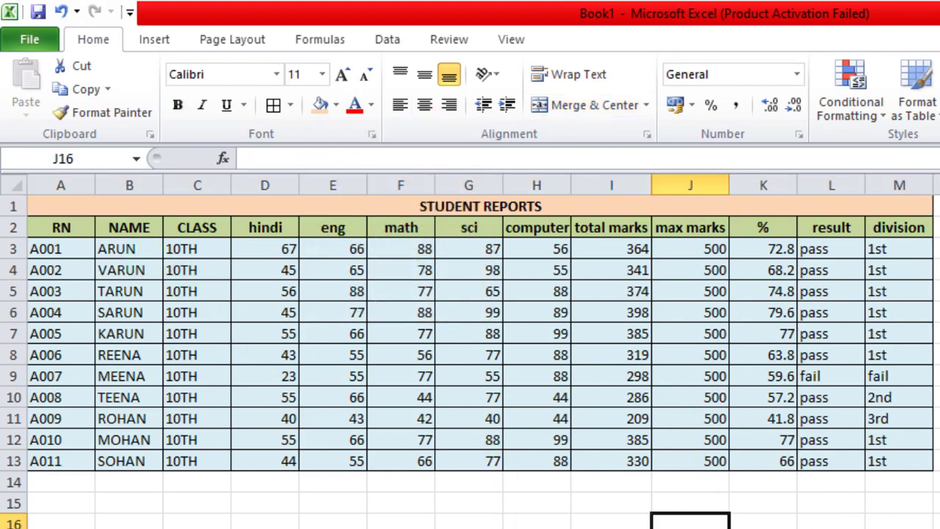
pyautogui.click(900, 528)
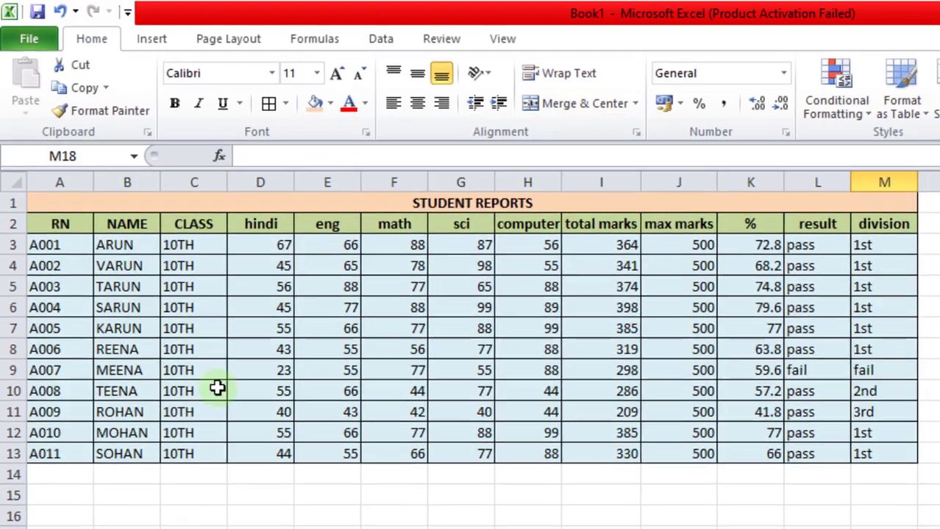